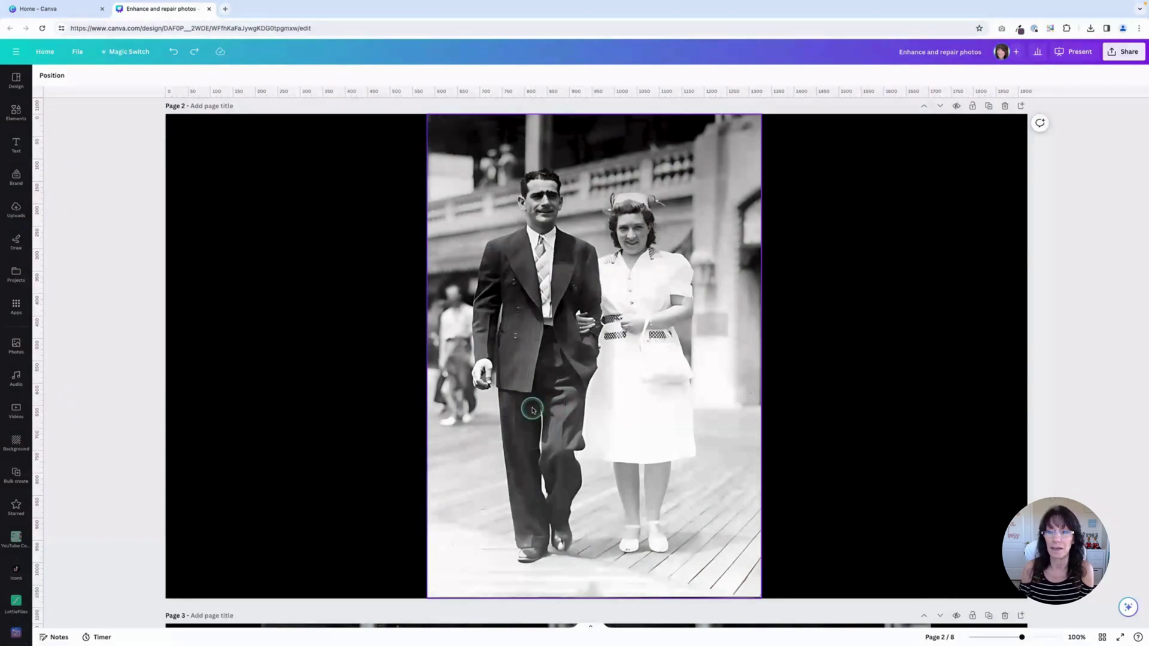
Step: Zoom in on page 1's scratches, then move to page 3 to compare the two couple photos
scroll(532, 410, "up", 8)
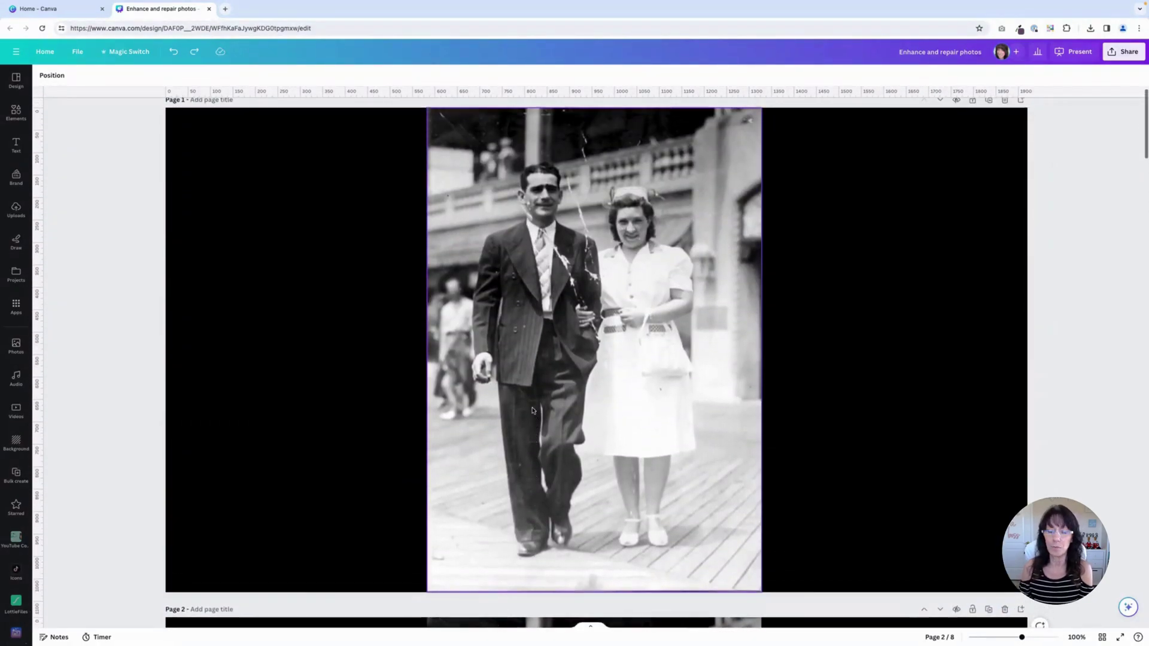
scroll(594, 340, "up", 5)
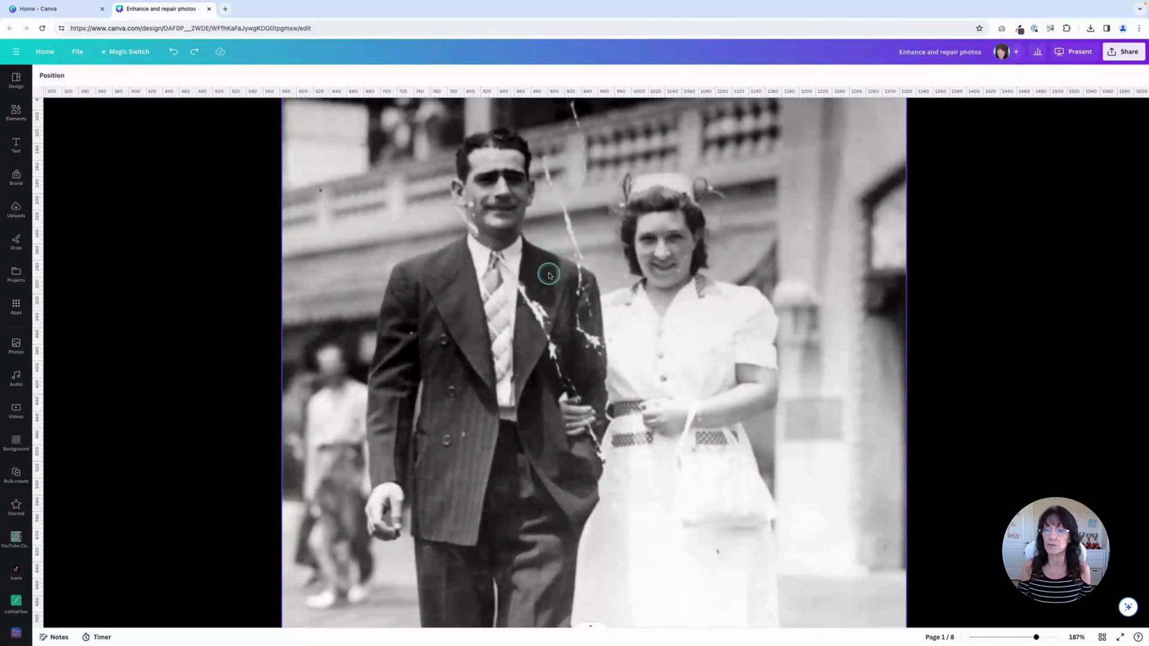
scroll(549, 275, "down", 5)
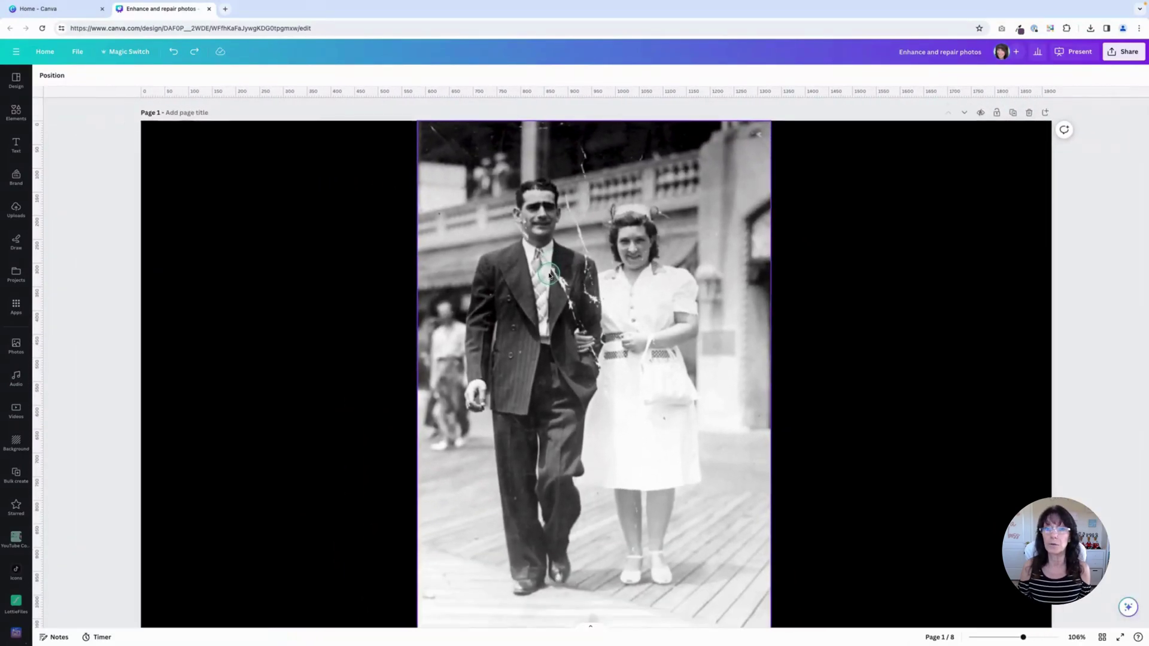
scroll(550, 276, "down", 5)
scroll(549, 276, "down", 10)
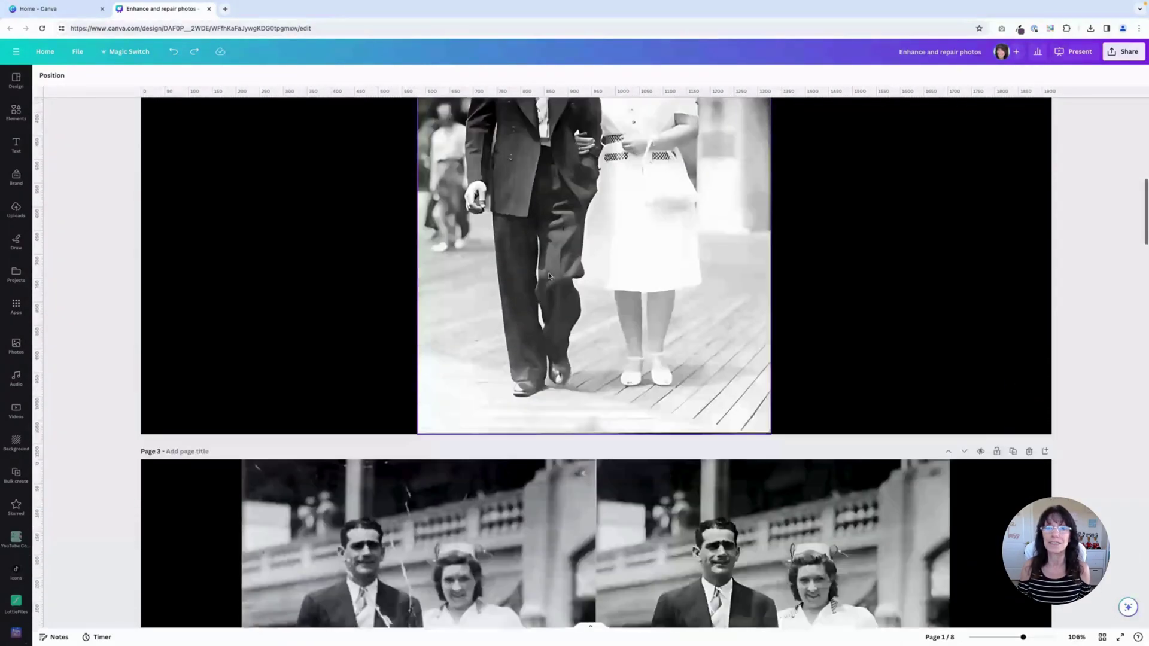
scroll(549, 276, "down", 5)
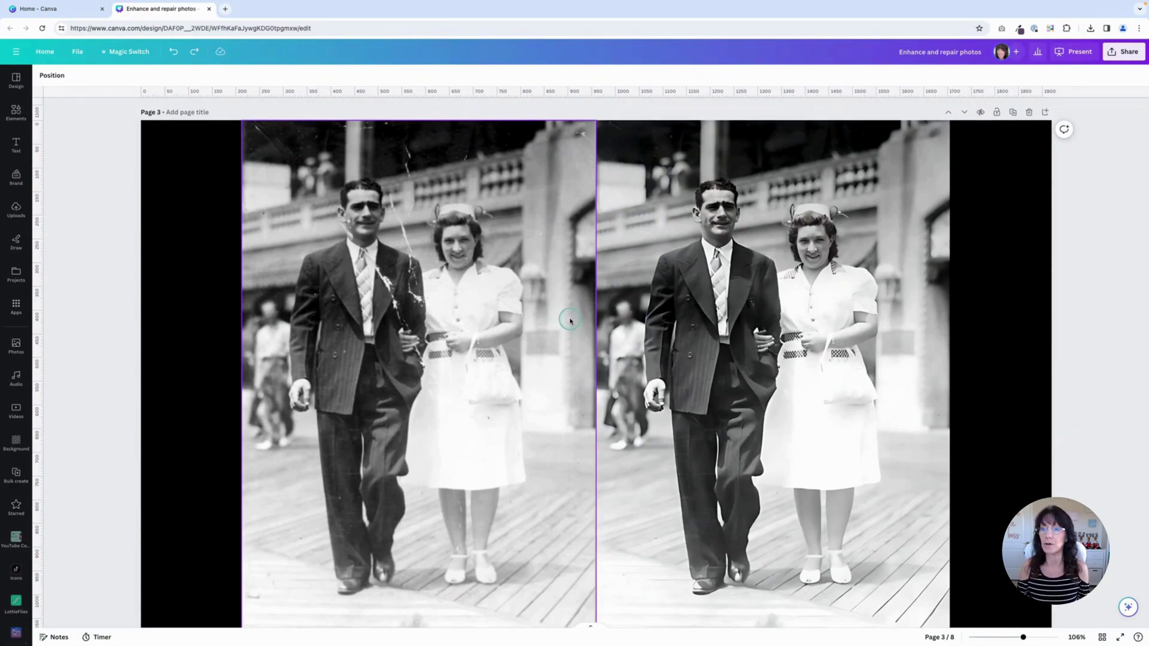
scroll(569, 321, "up", 5)
scroll(570, 321, "up", 1)
scroll(416, 258, "up", 1)
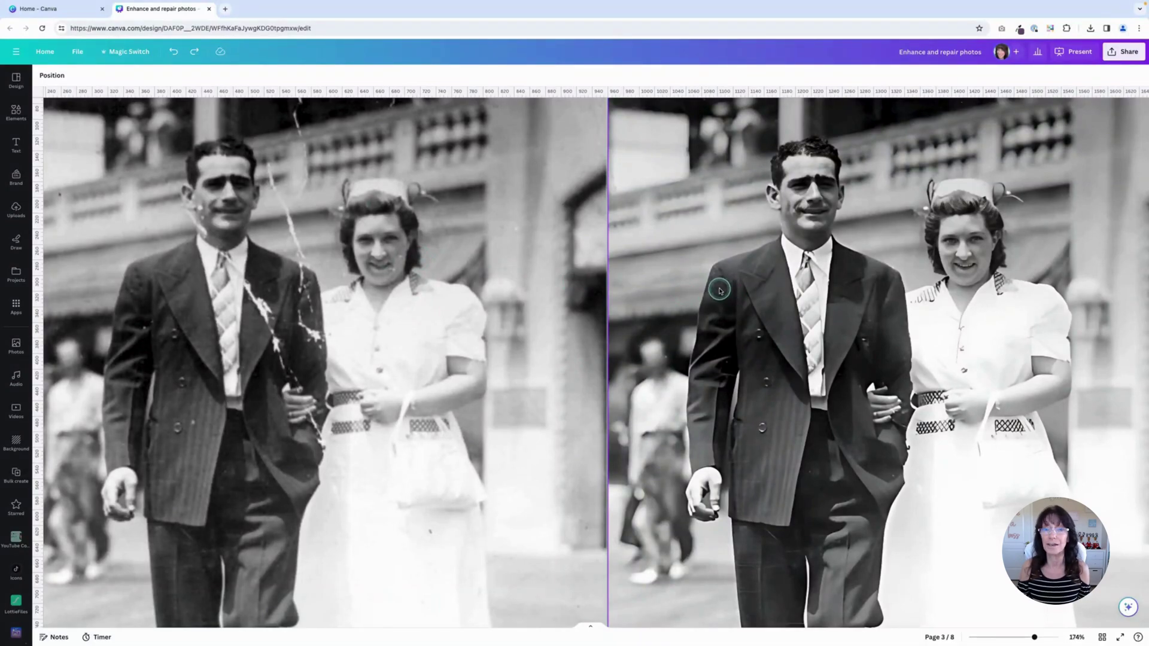
Step: Scroll through pages 4 and 5 zooming in on the faces, then zoom out to page 5
scroll(613, 297, "down", 5)
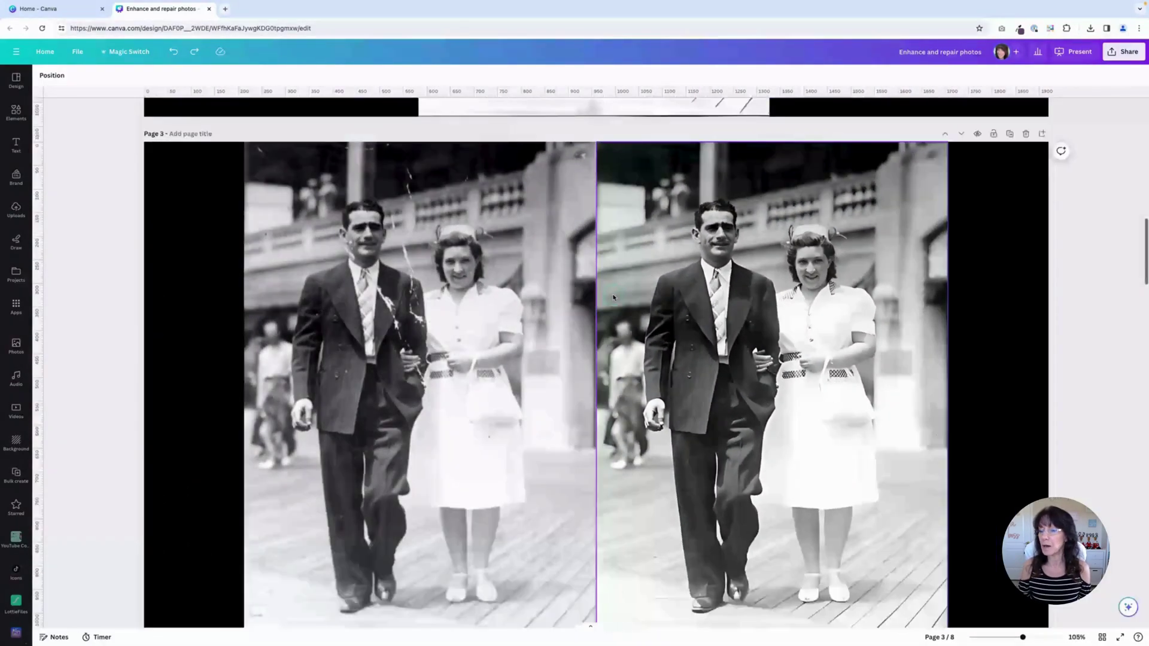
scroll(613, 297, "down", 5)
scroll(614, 297, "down", 3)
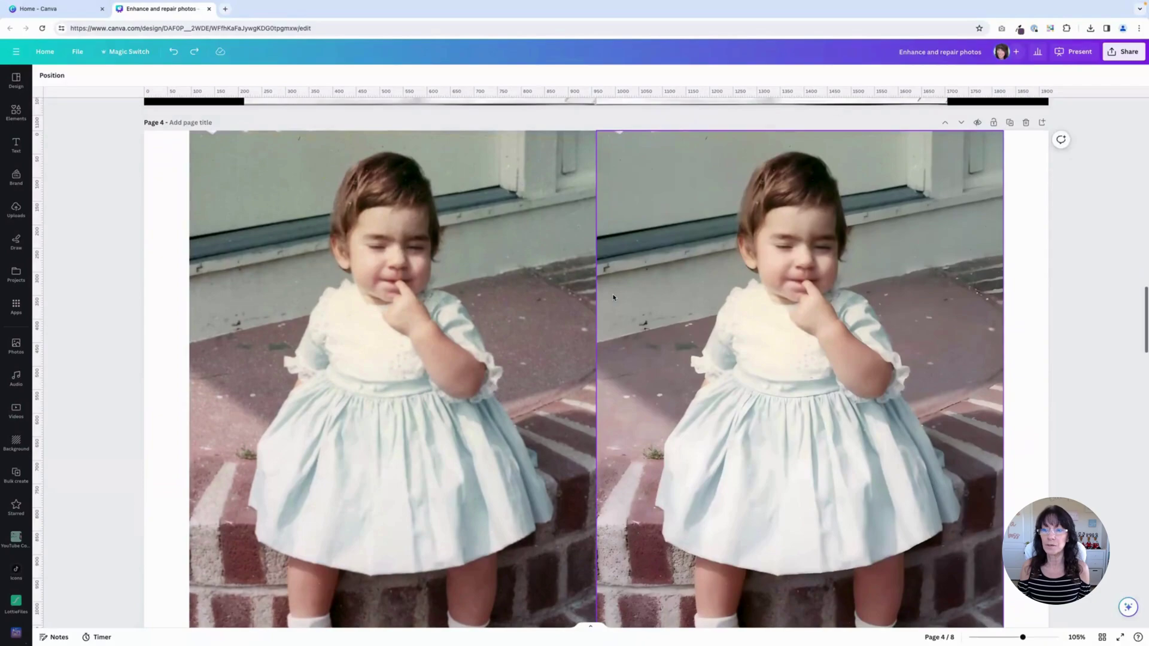
scroll(556, 306, "up", 4)
scroll(508, 285, "up", 2)
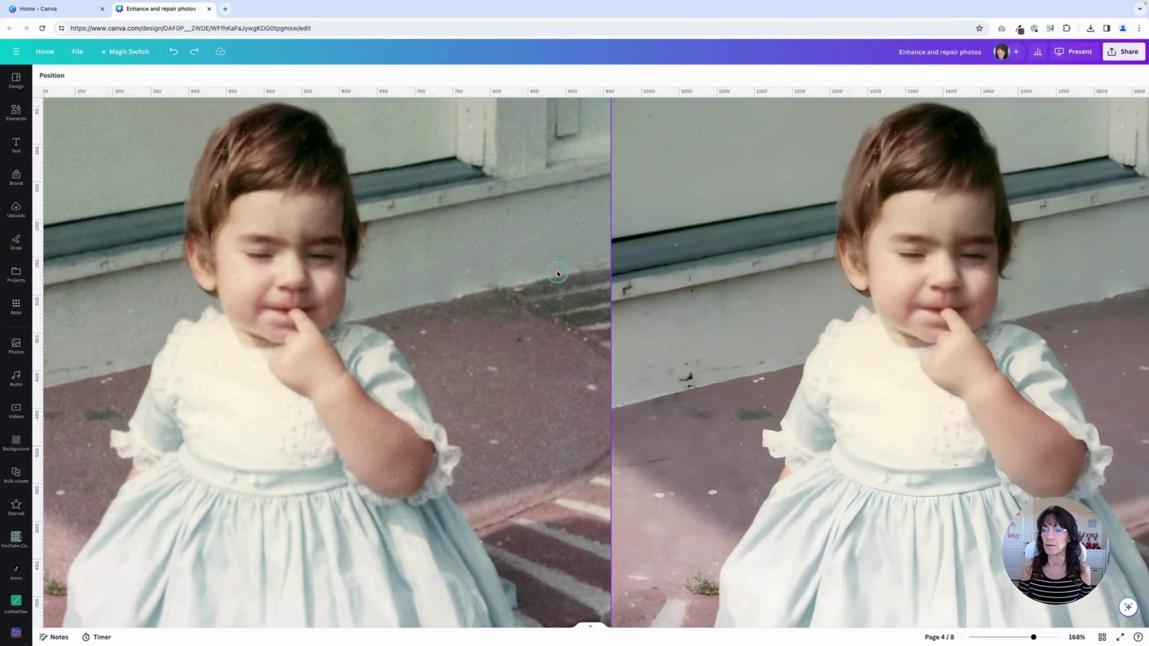
scroll(558, 274, "down", 4)
scroll(557, 274, "down", 6)
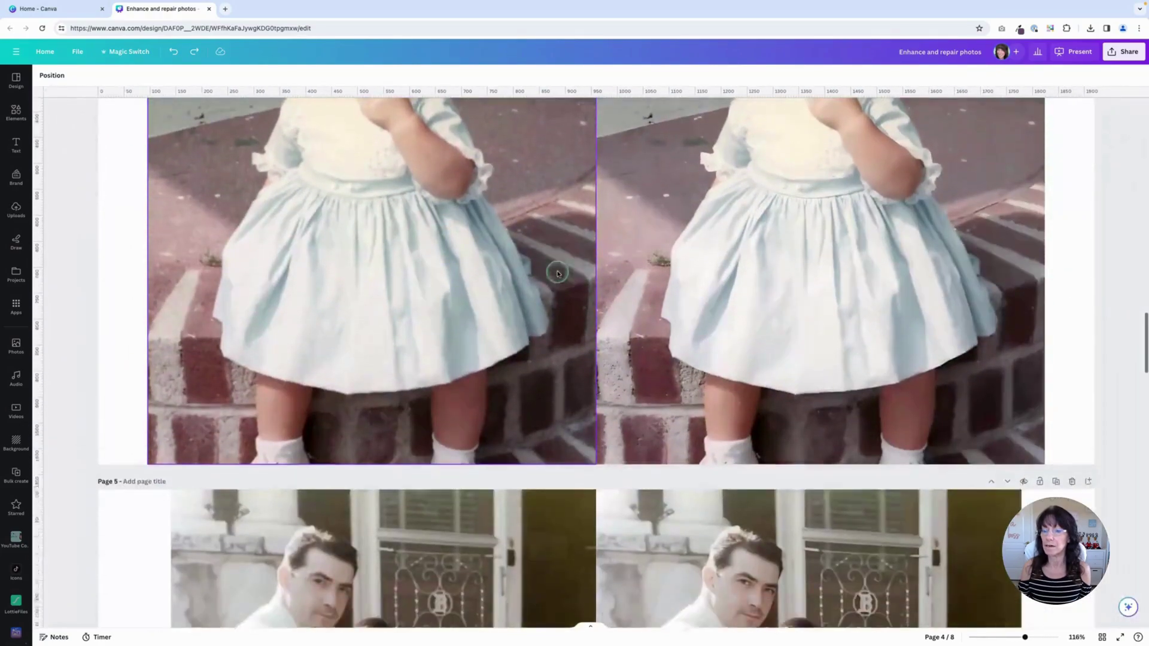
scroll(558, 273, "down", 4)
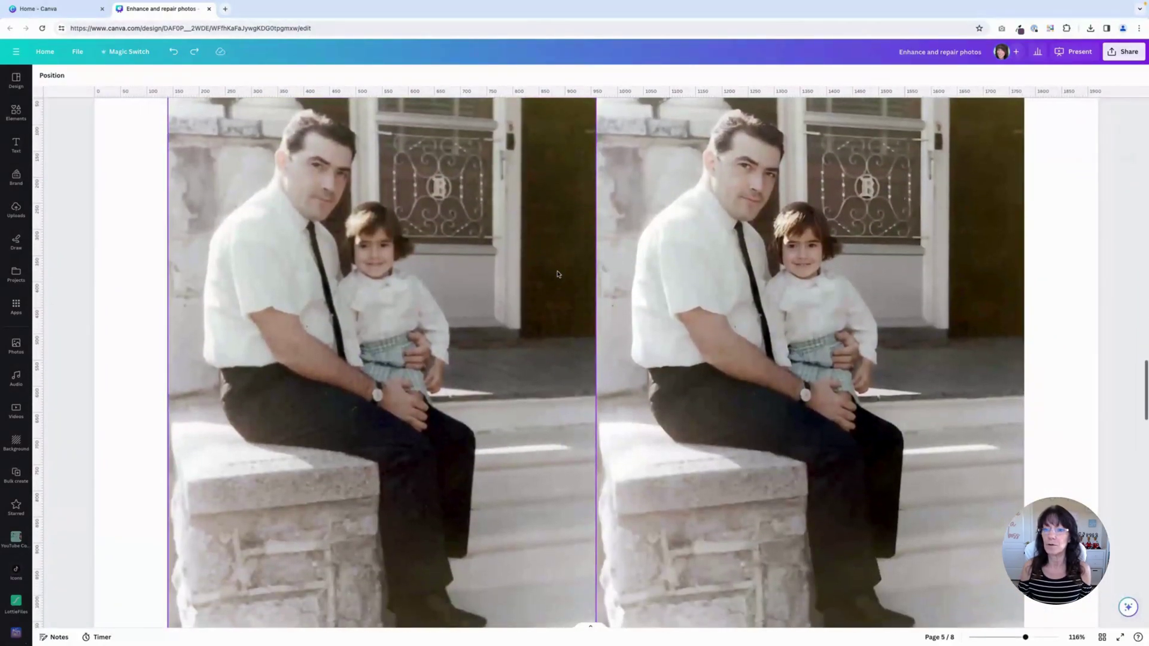
scroll(557, 273, "up", 5)
scroll(557, 273, "up", 2)
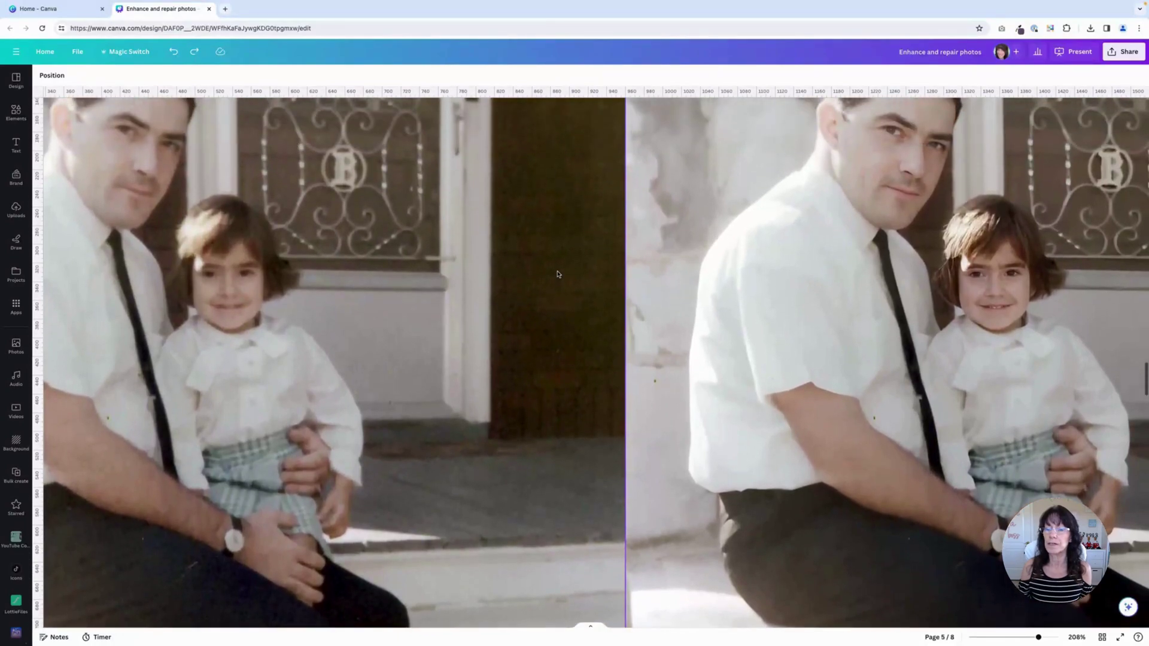
scroll(558, 273, "left", 2)
scroll(557, 274, "up", 2)
scroll(557, 273, "left", 2)
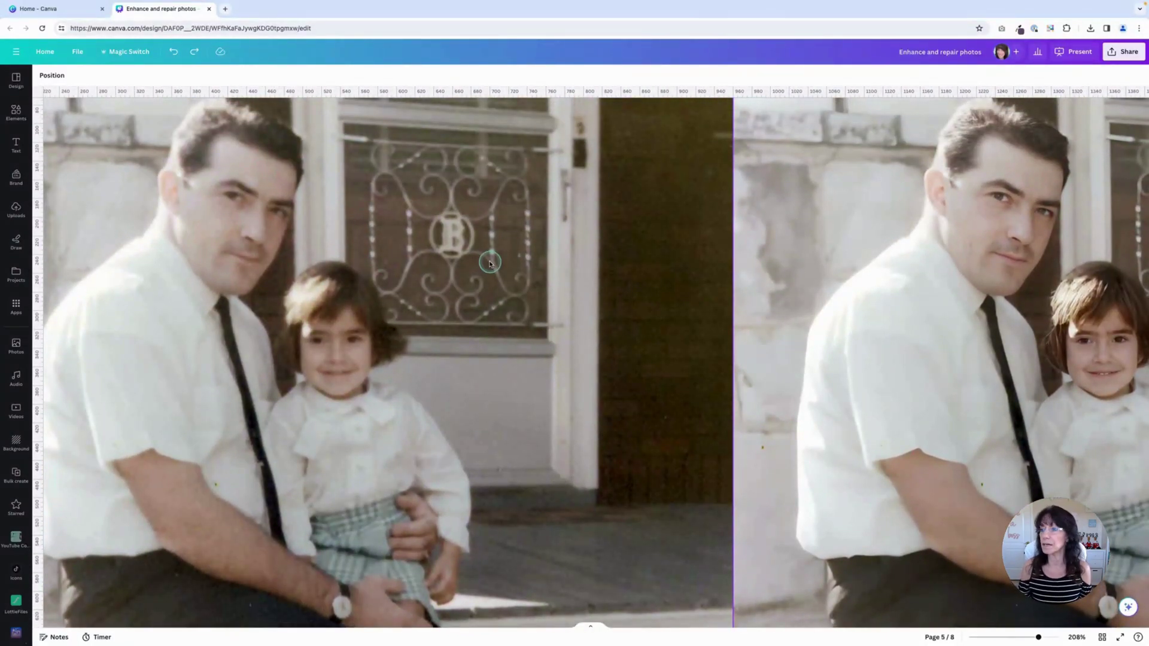
scroll(490, 263, "right", 5)
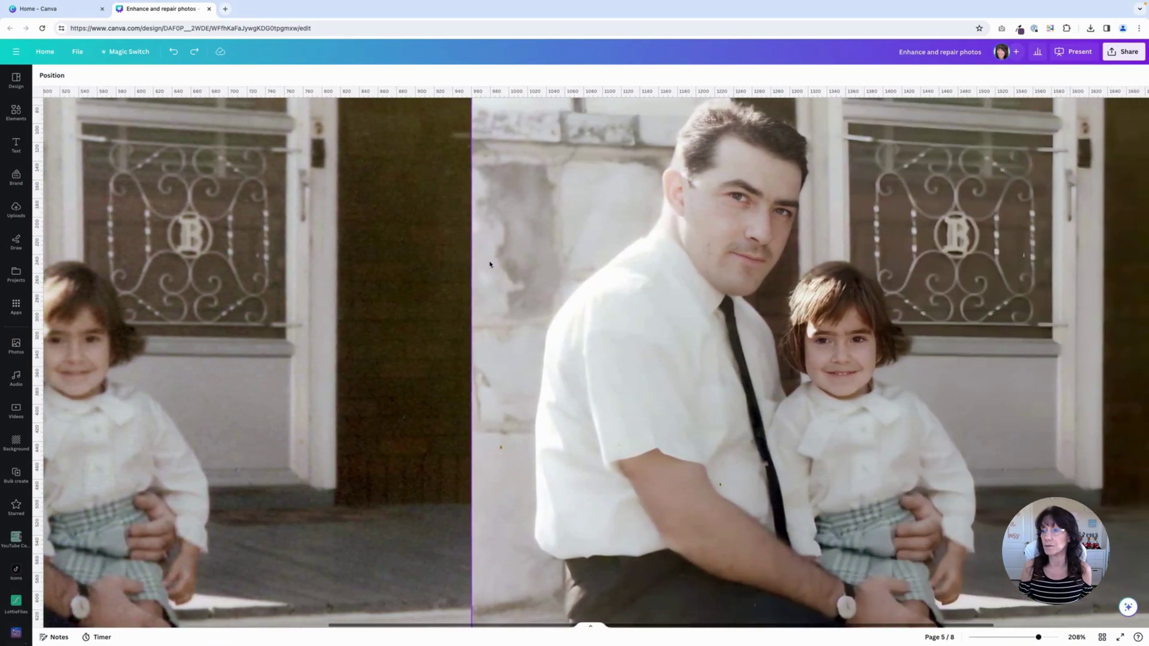
scroll(737, 211, "up", 8, "ctrl")
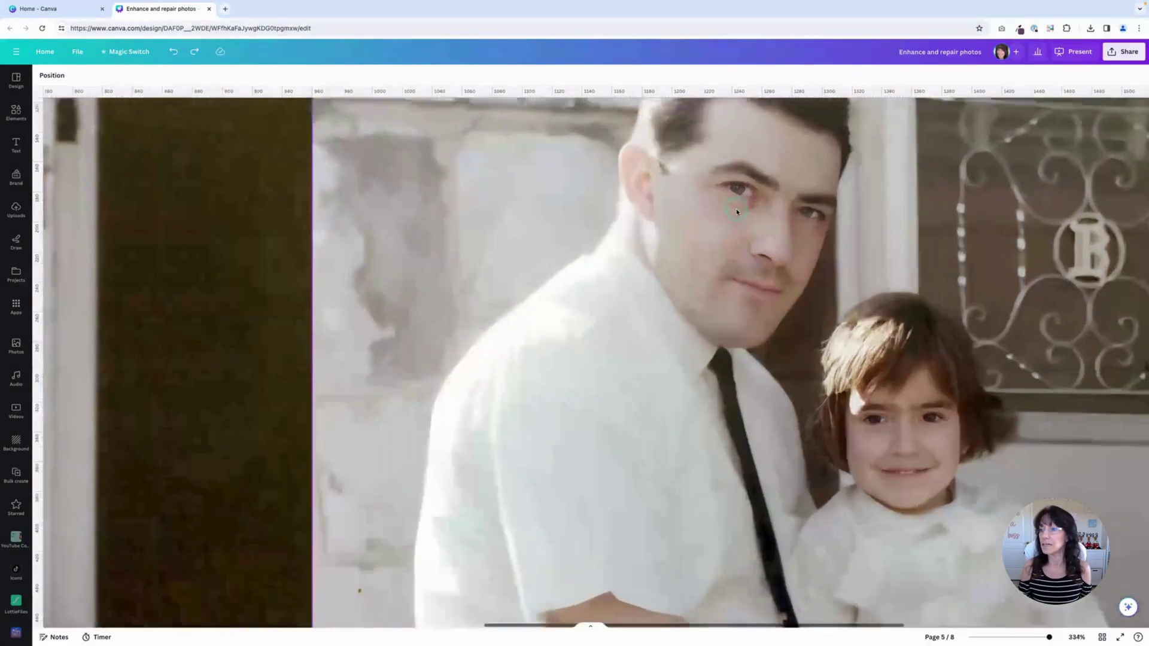
scroll(737, 210, "up", 3)
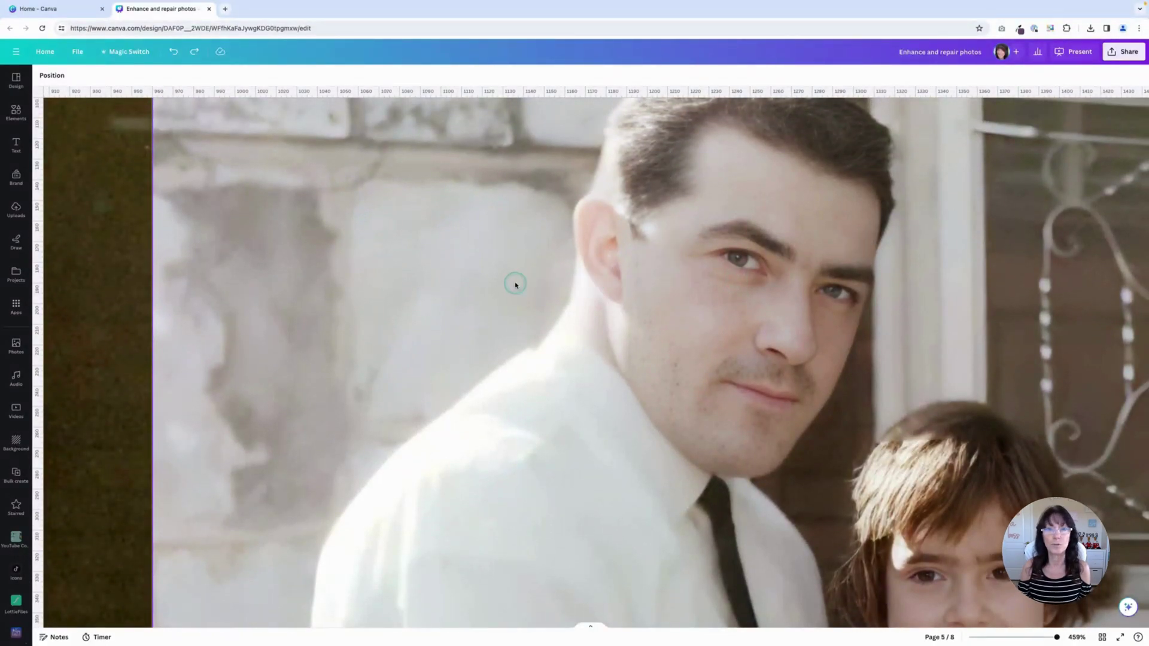
scroll(310, 288, "down", 5)
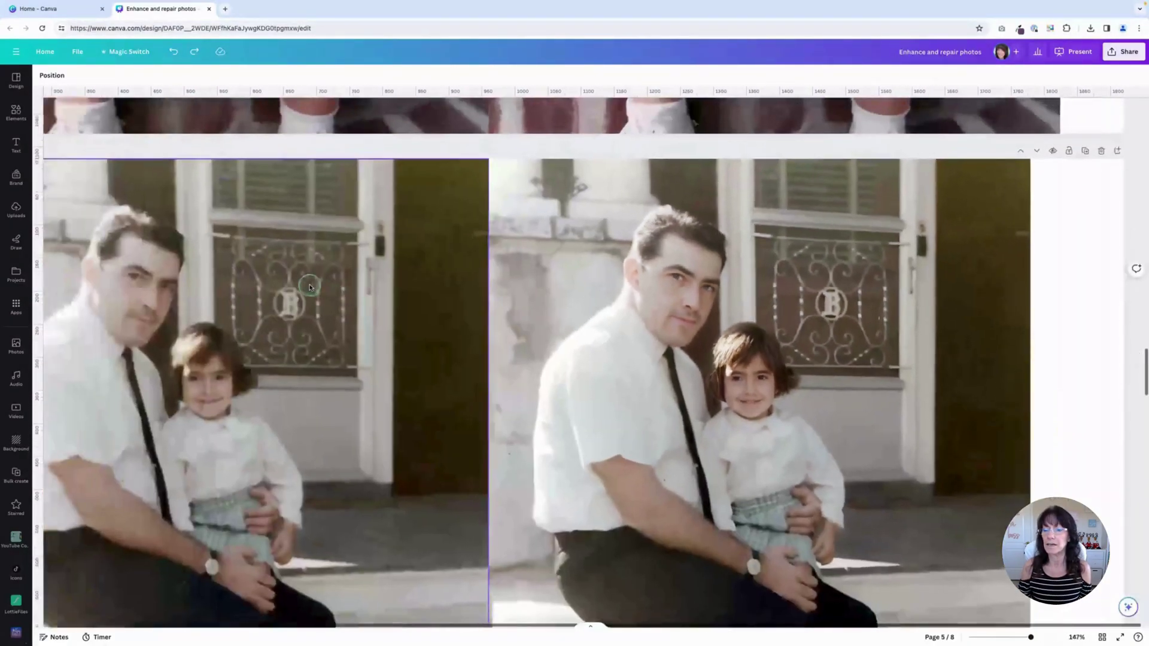
scroll(310, 286, "down", 1)
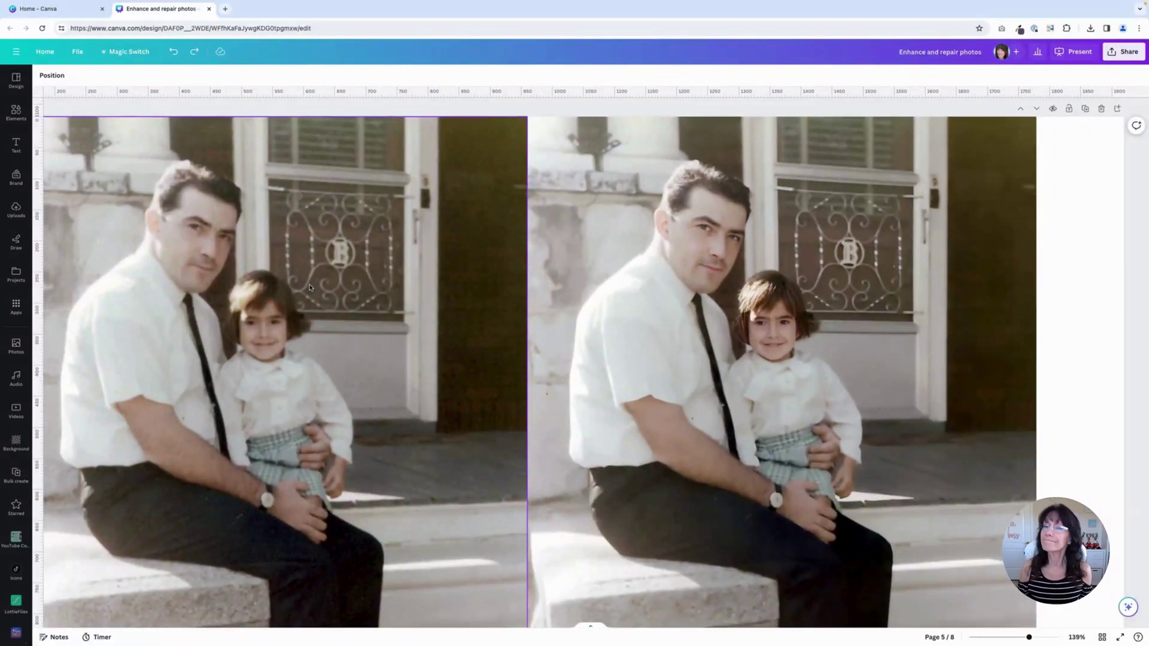
scroll(310, 288, "down", 2)
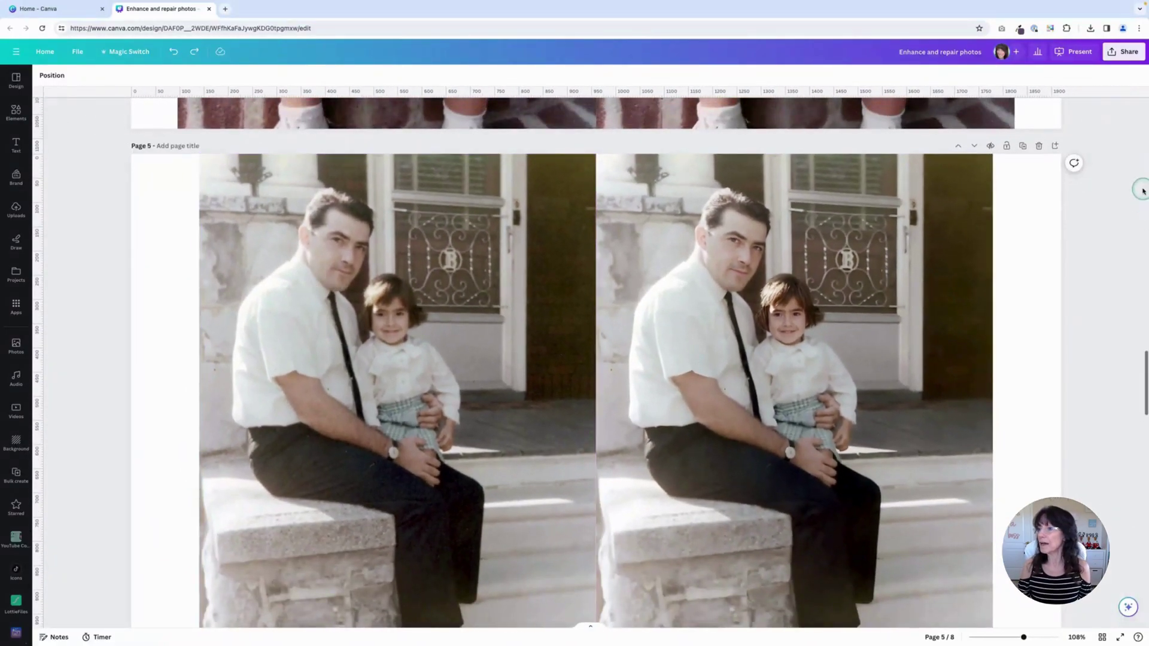
Step: Add a blank page 6 after page 5 and set the canvas zoom to 100%
left_click(1050, 147)
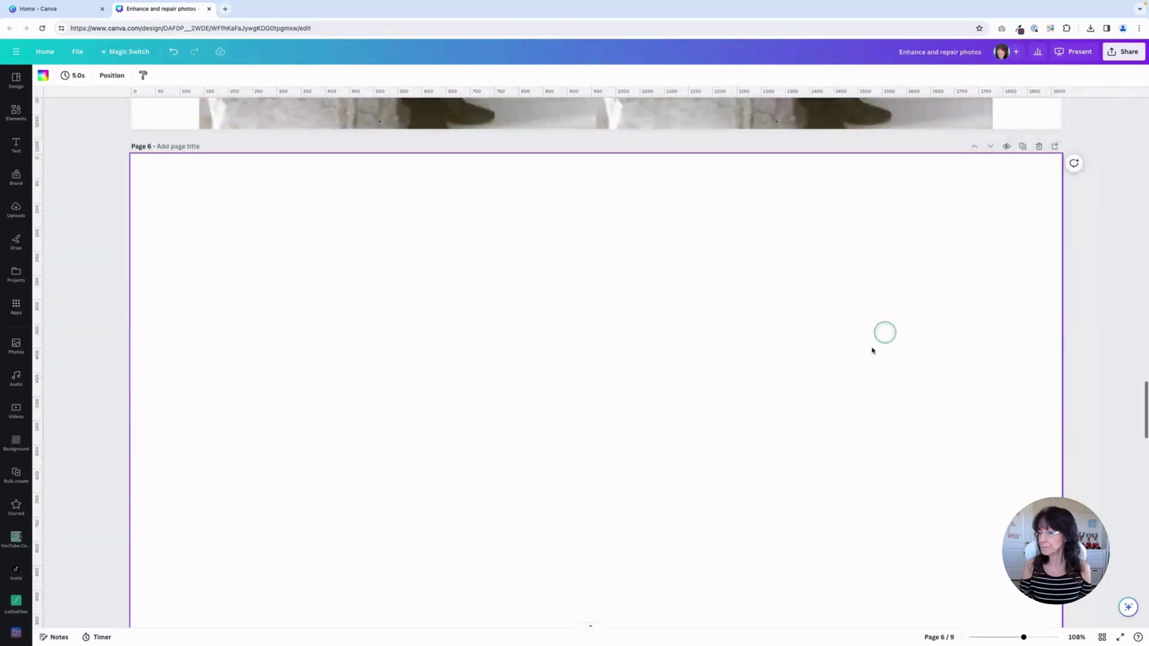
left_click(1078, 638)
left_click(1071, 497)
scroll(674, 482, "down", 1)
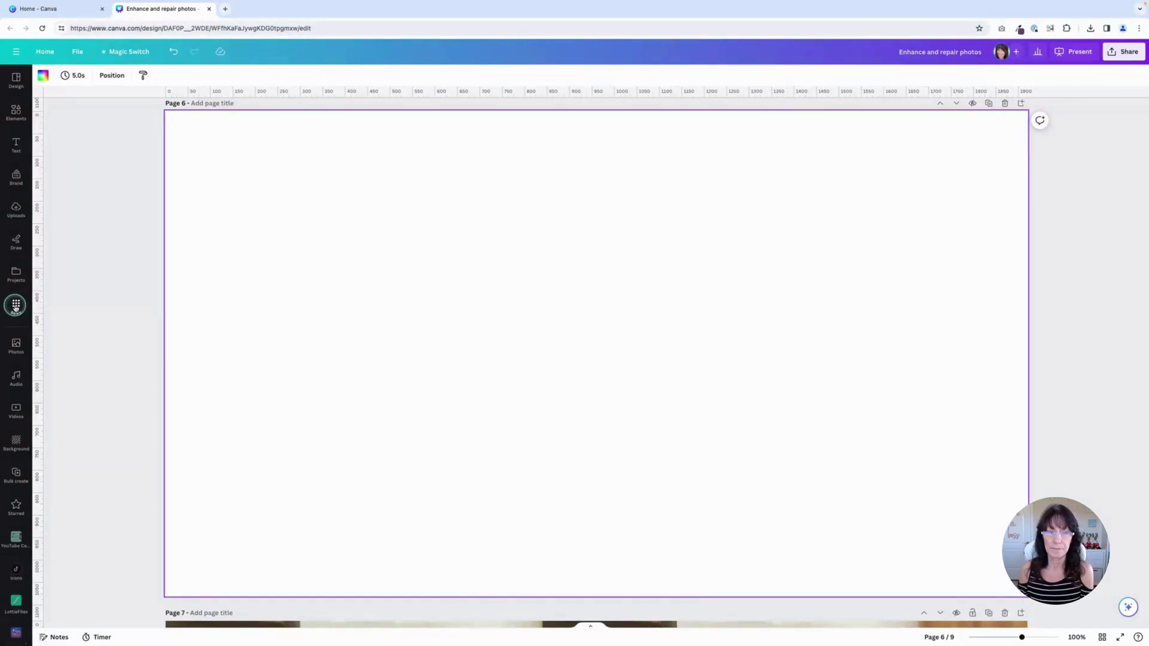
Step: Open the Enhancer app from the AI-powered section of the Apps library
left_click(15, 307)
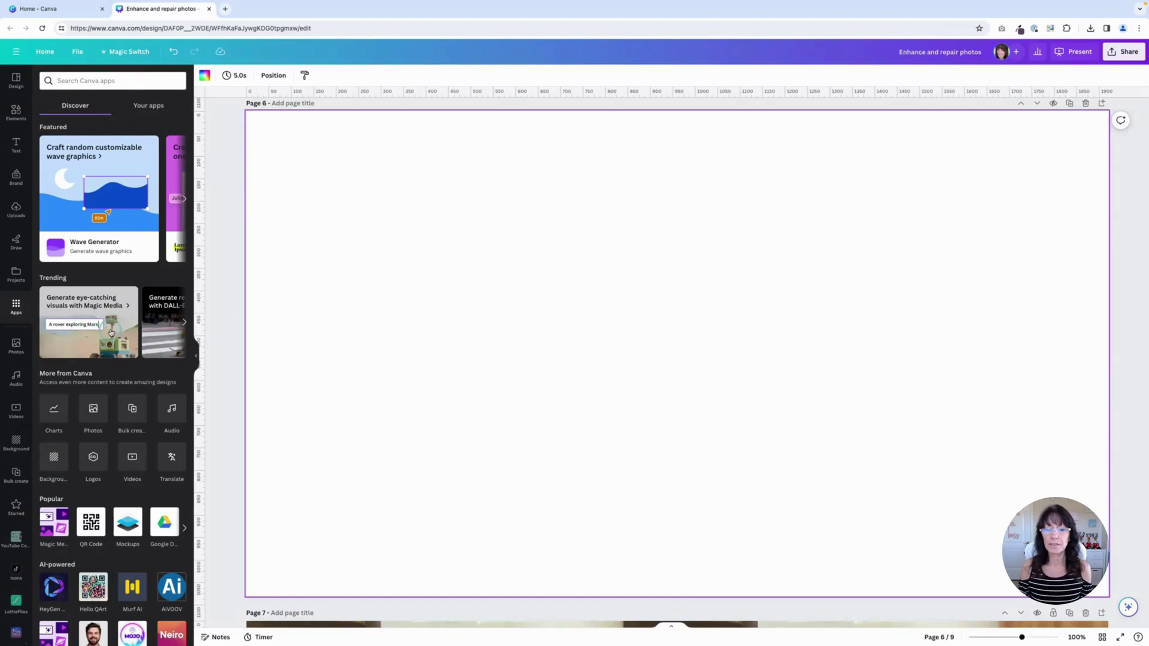
scroll(110, 332, "down", 6)
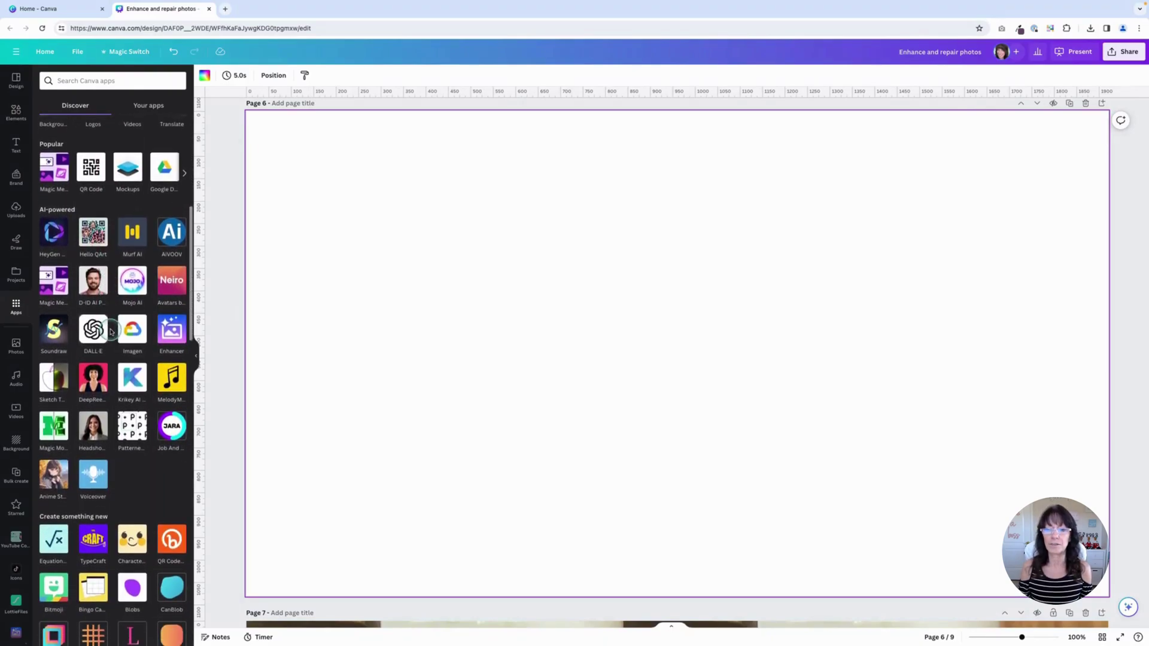
left_click(170, 330)
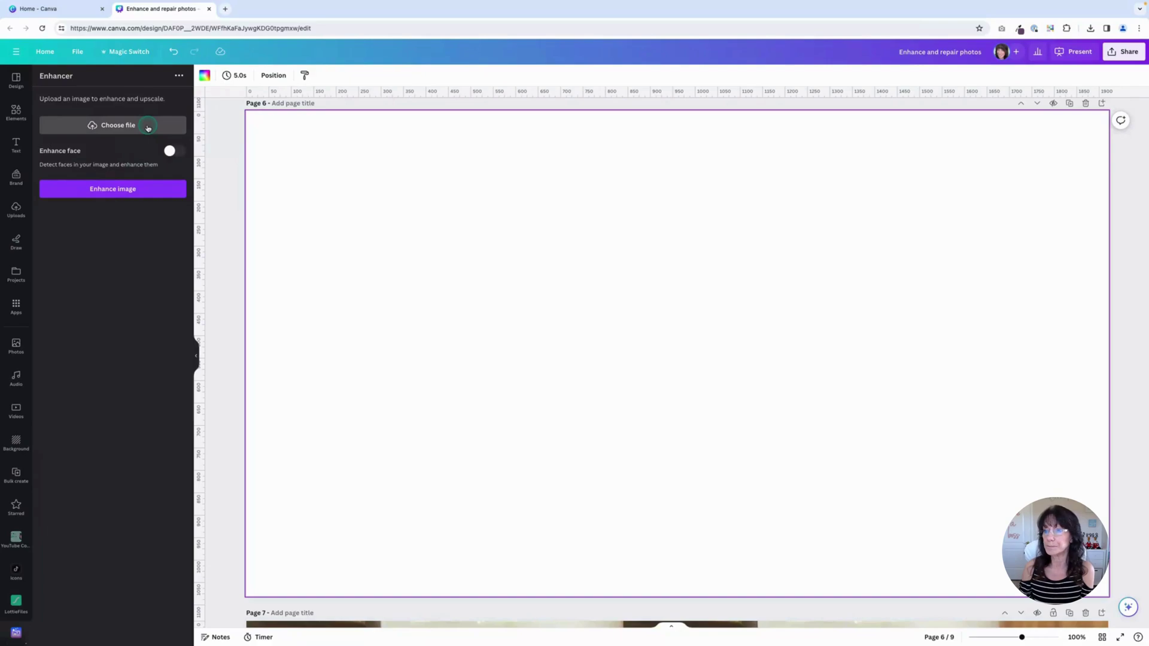
Step: Load Scan10022.jpg into the Enhancer, turn on Enhance face, and run Enhance image
left_click(148, 127)
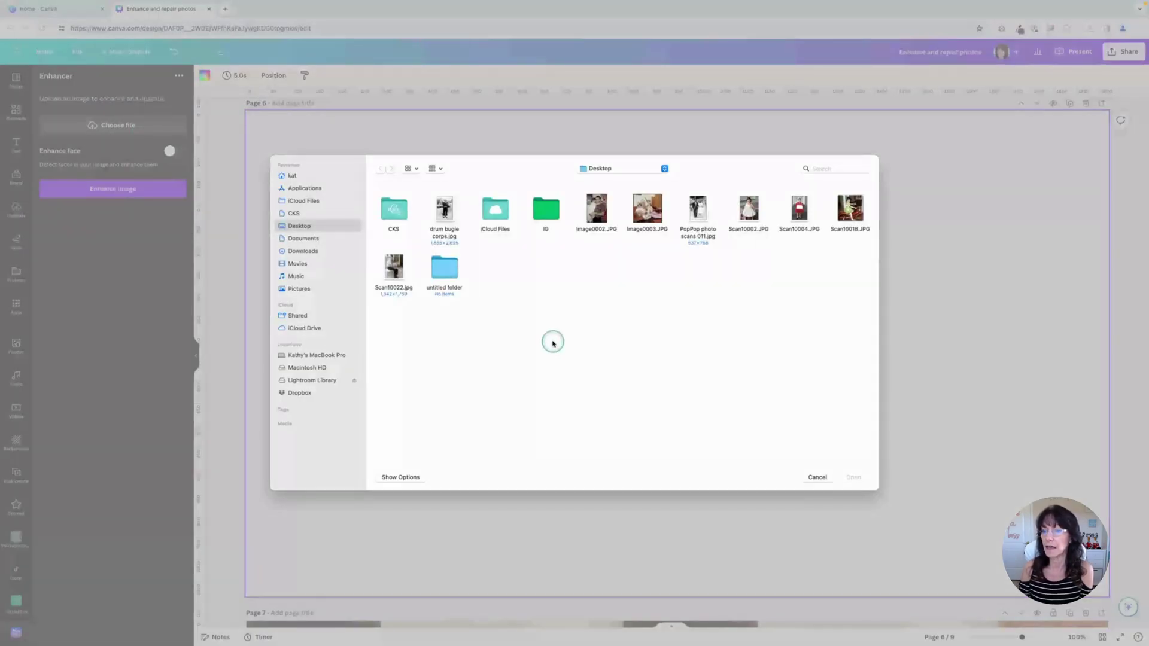
left_click(395, 270)
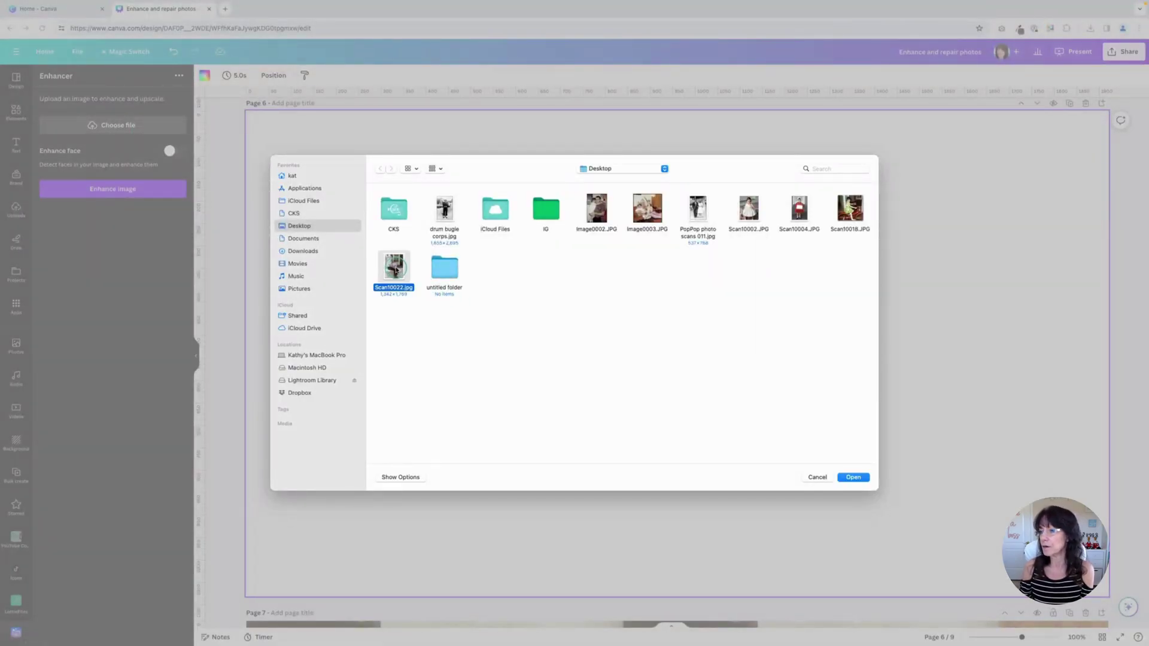
left_click(850, 477)
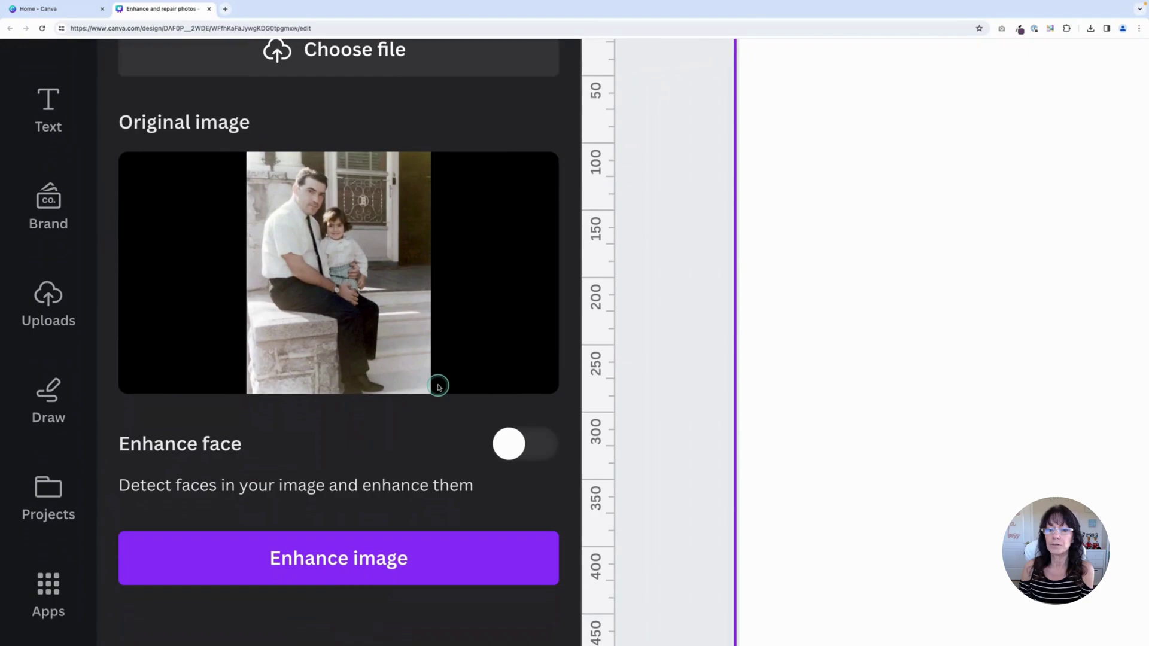
scroll(439, 387, "down", 2)
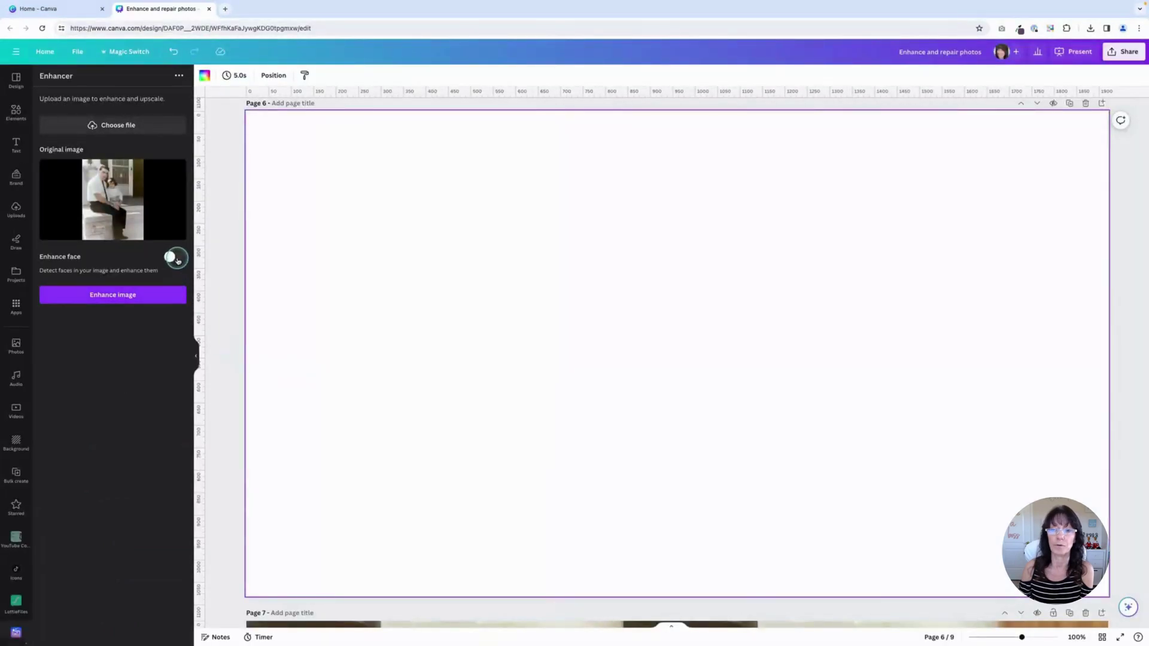
left_click(176, 259)
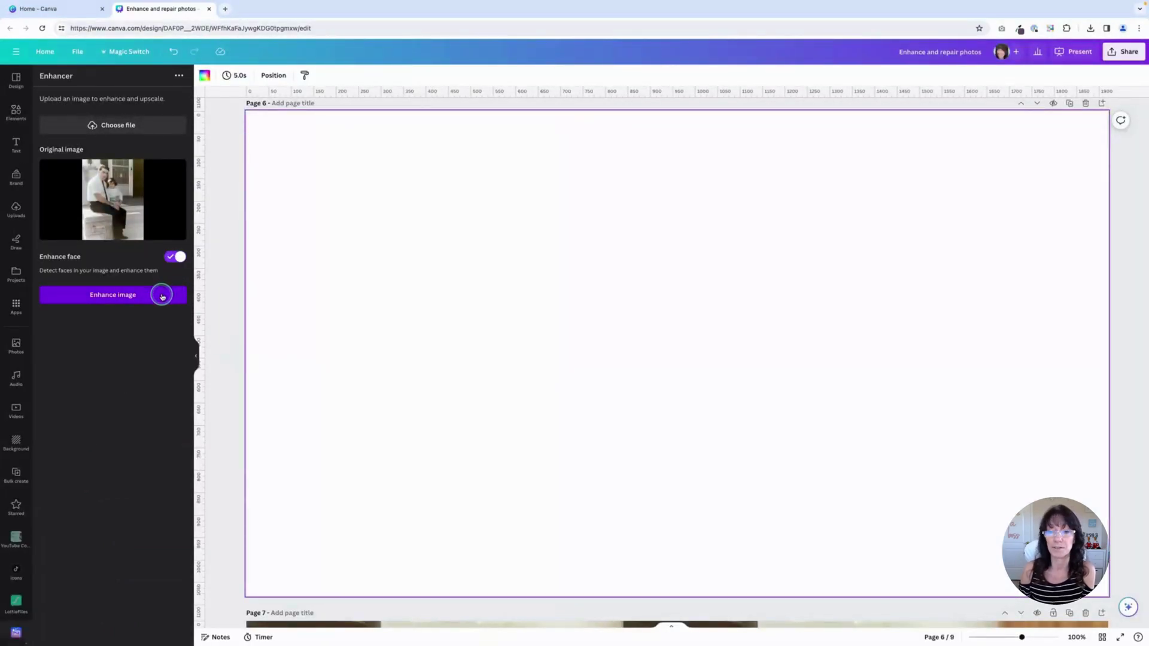
left_click(158, 299)
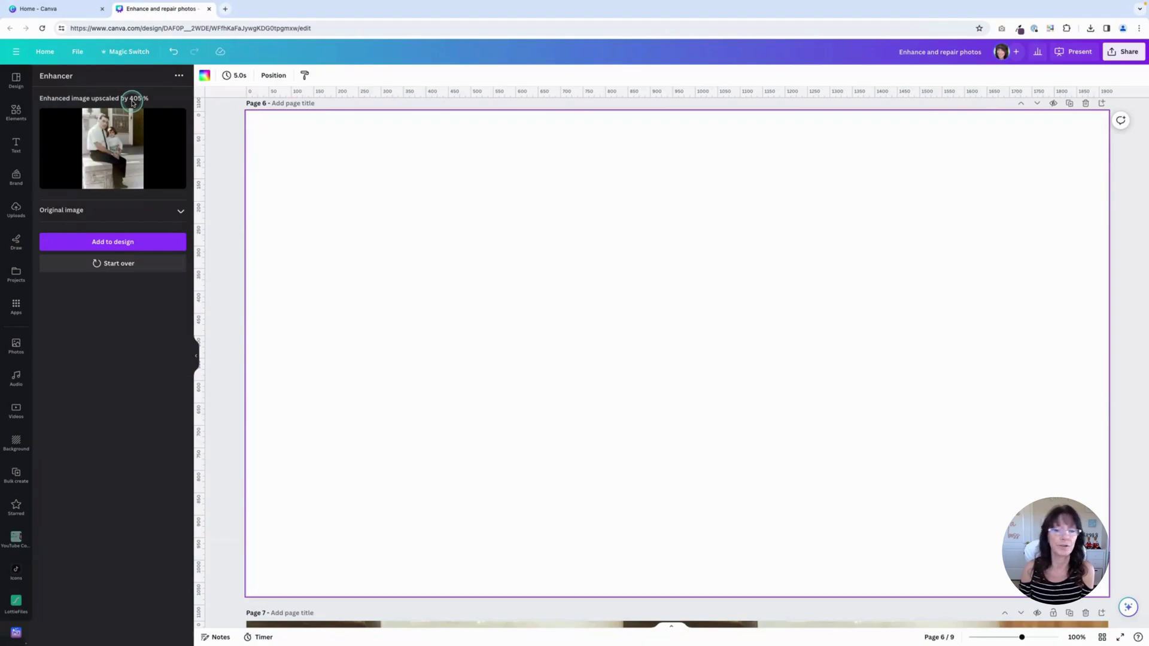
Step: Add the enhanced photo to page 6, enlarge it to full page height, and shift it right
left_click(151, 246)
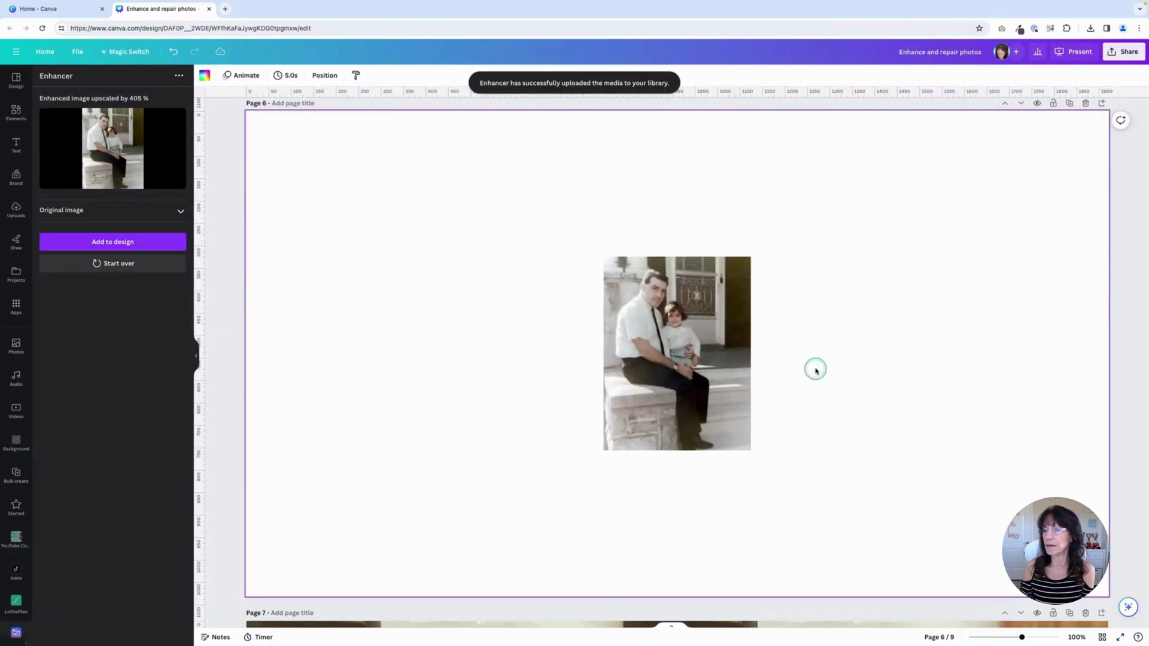
left_click_drag(704, 361, 711, 218)
left_click_drag(733, 306, 920, 625)
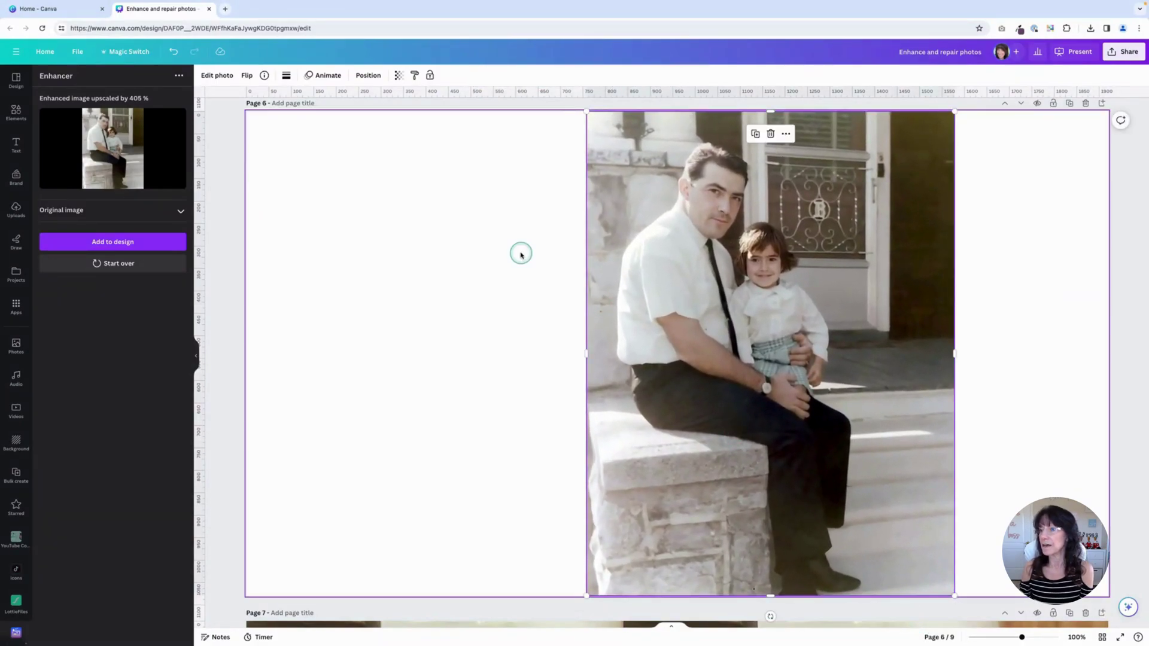
left_click(523, 254)
scroll(745, 209, "up", 5)
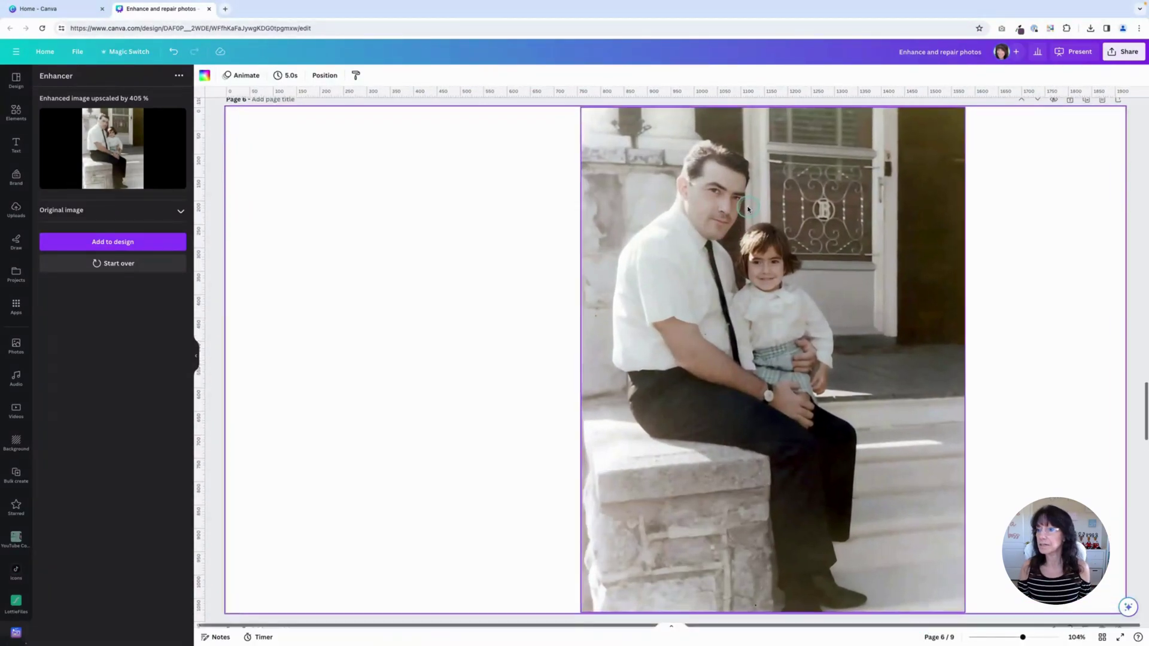
scroll(748, 209, "up", 6)
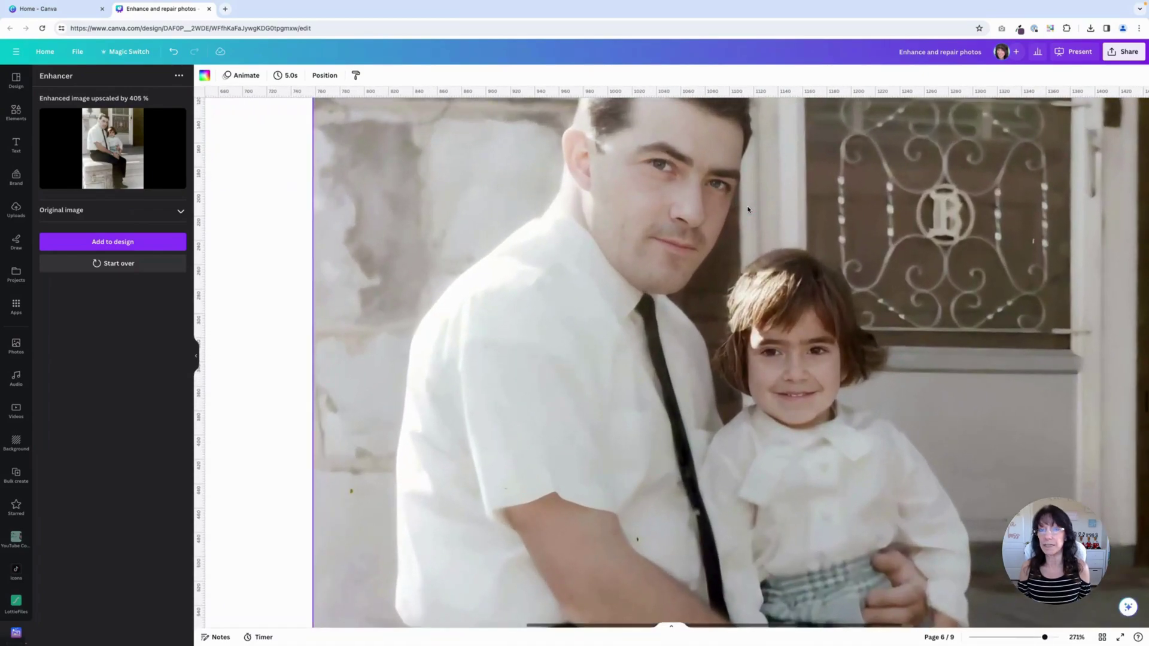
scroll(748, 209, "down", 10)
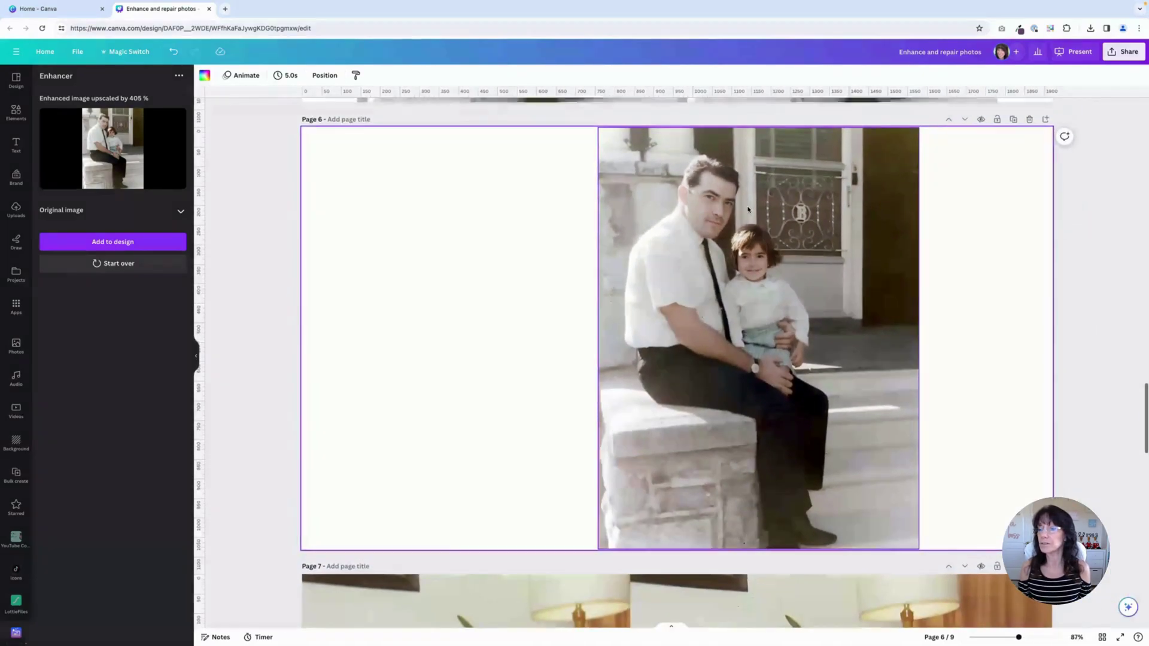
left_click_drag(748, 209, 858, 241)
scroll(585, 244, "up", 3)
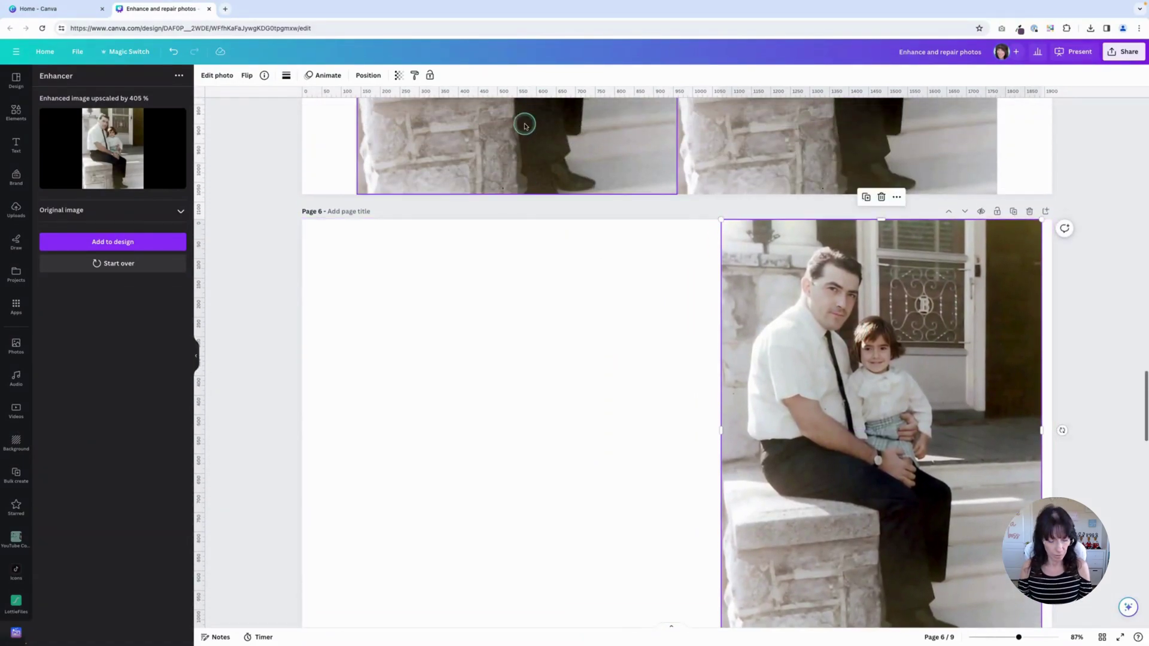
Step: Copy page 5's father-and-child photo and paste it onto page 6
left_click(523, 120)
left_click(521, 356)
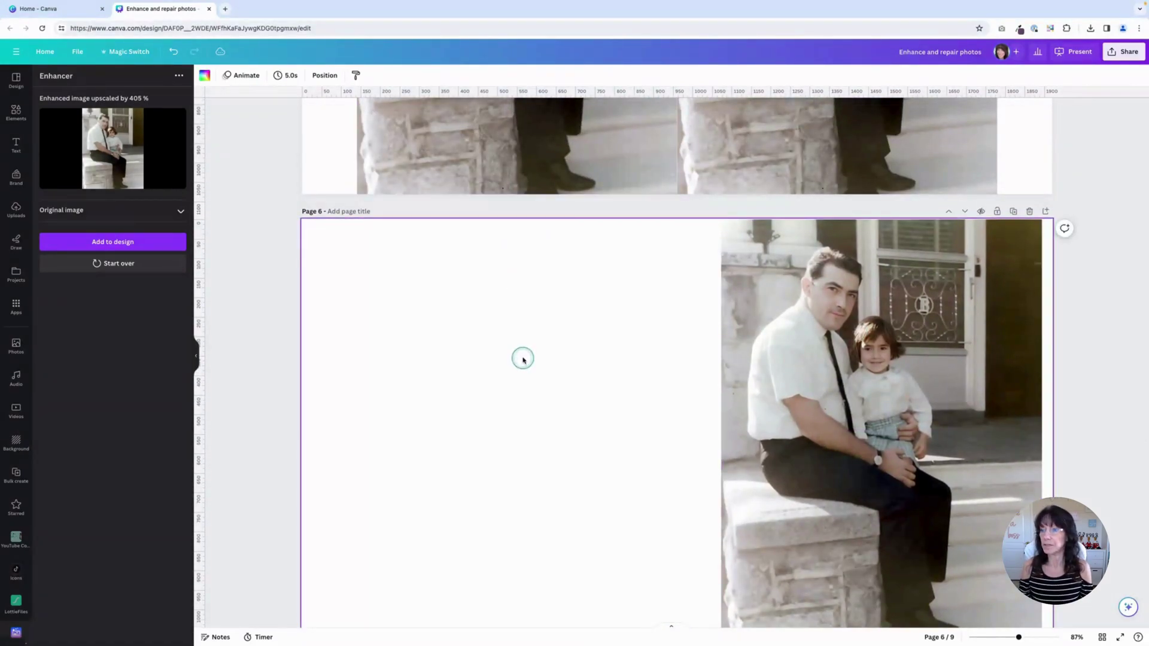
key("ctrl+v")
Step: Move the two photos to page 6's left and right edges, leaving a gap between
left_click_drag(712, 392, 661, 393)
scroll(662, 393, "up", 5)
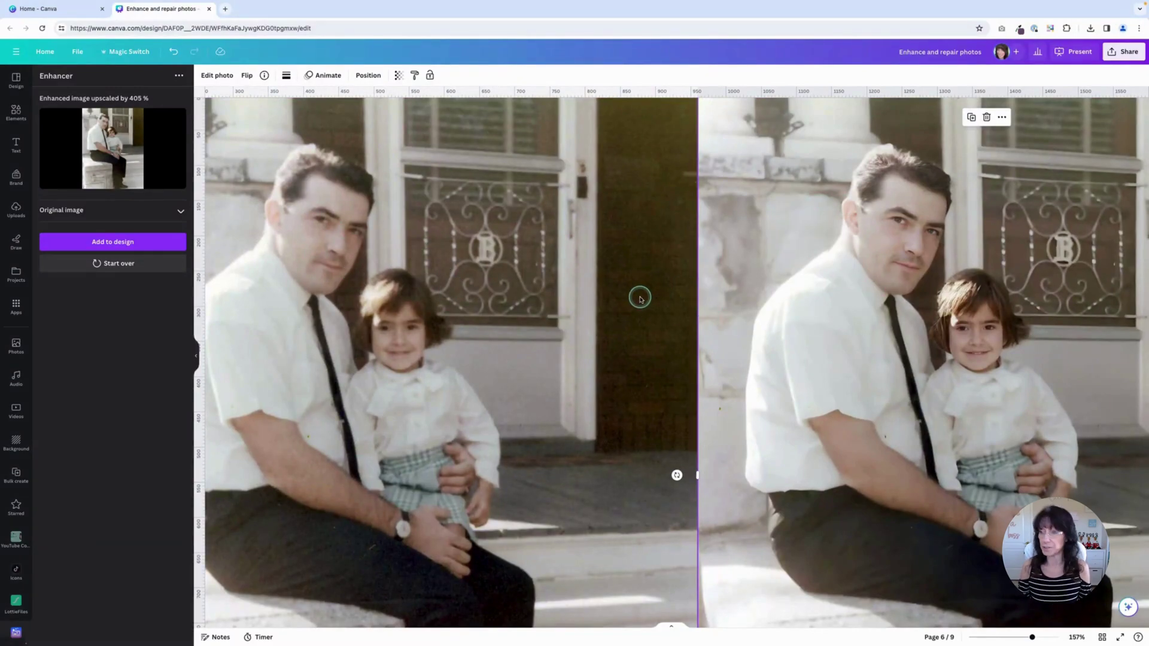
scroll(639, 297, "down", 3)
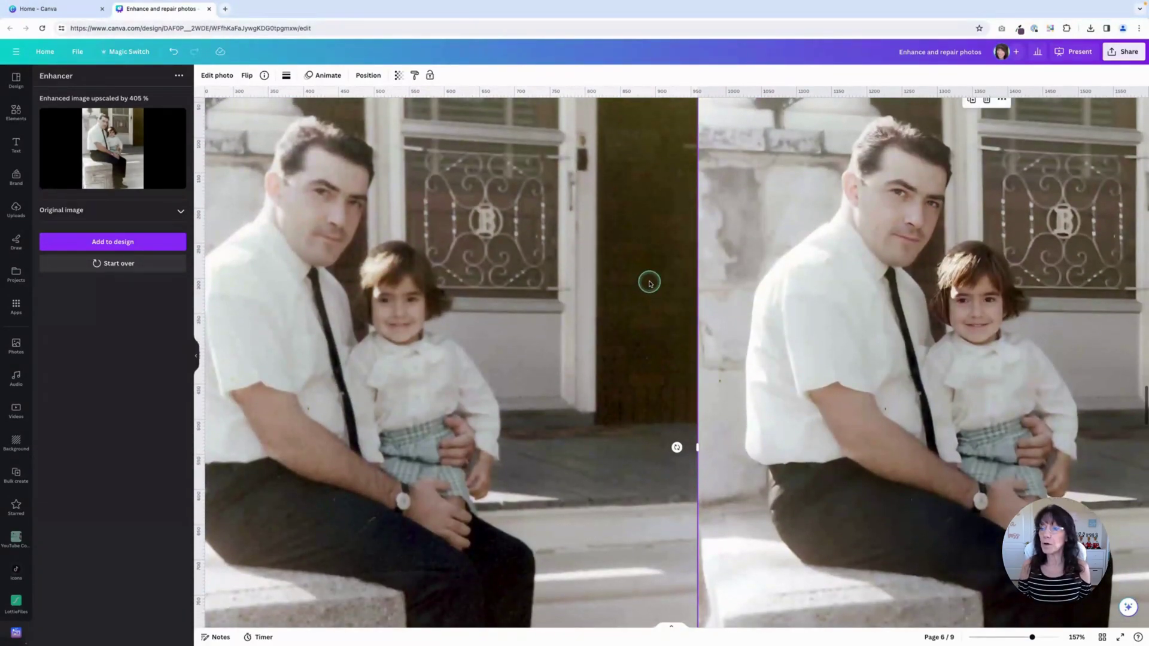
scroll(650, 283, "down", 5)
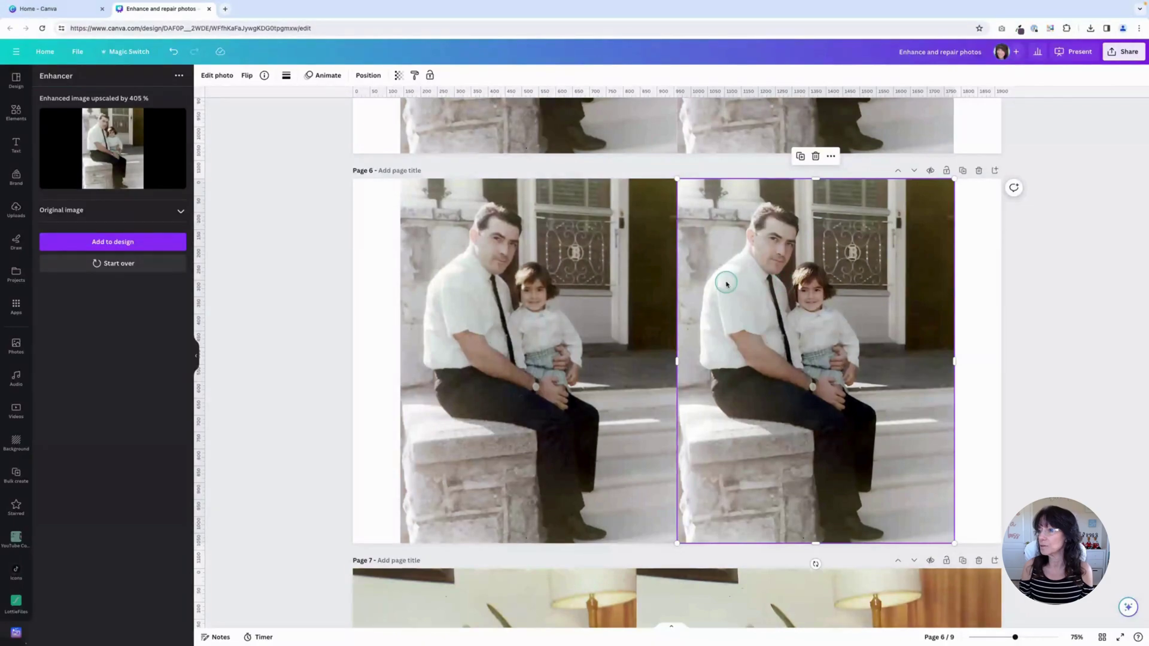
left_click_drag(726, 282, 853, 282)
left_click(612, 284)
left_click_drag(613, 286, 545, 286)
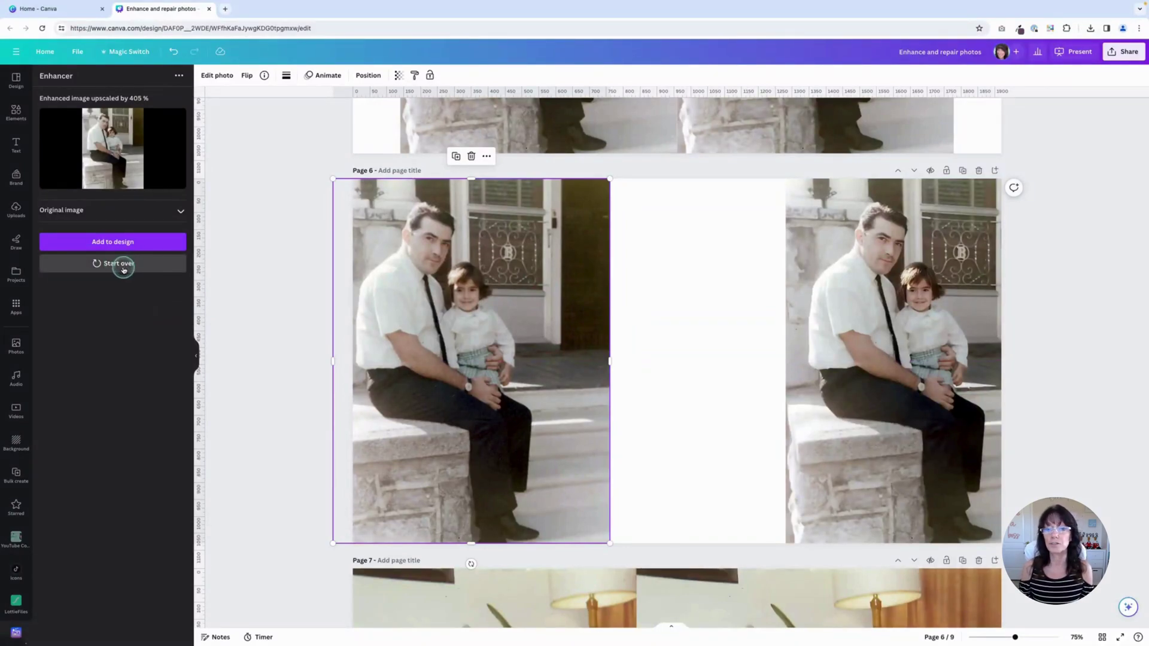
Step: Start over in the Enhancer and upscale Scan10022.jpg again without face enhancement
left_click(123, 267)
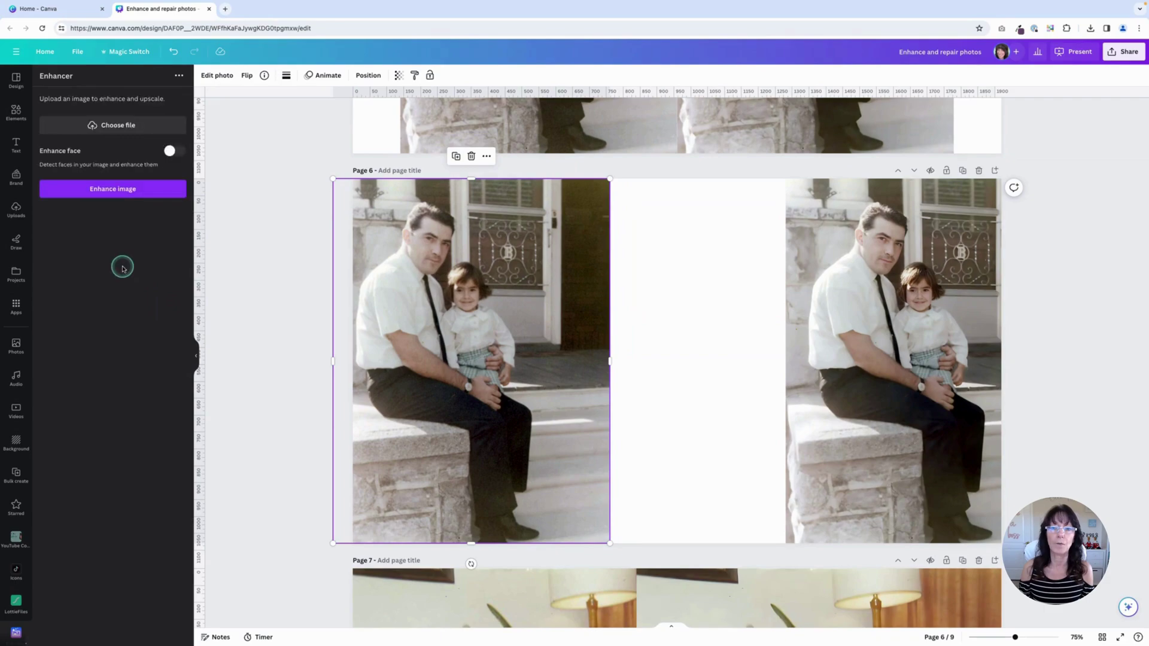
left_click(126, 128)
left_click(395, 268)
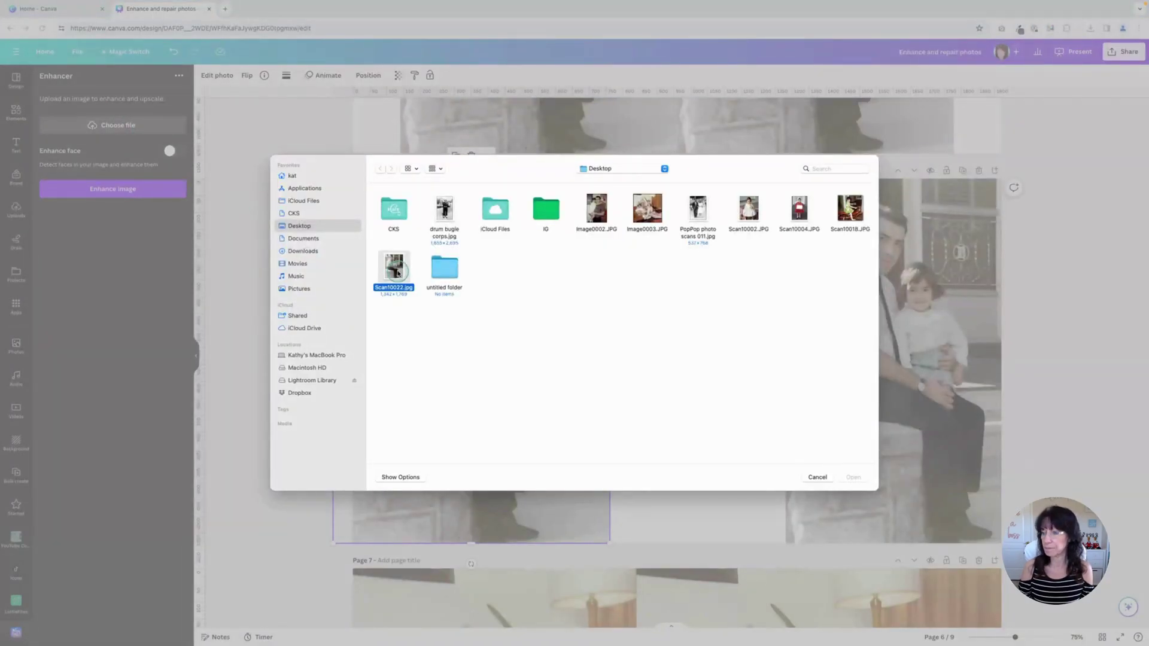
double_click(396, 271)
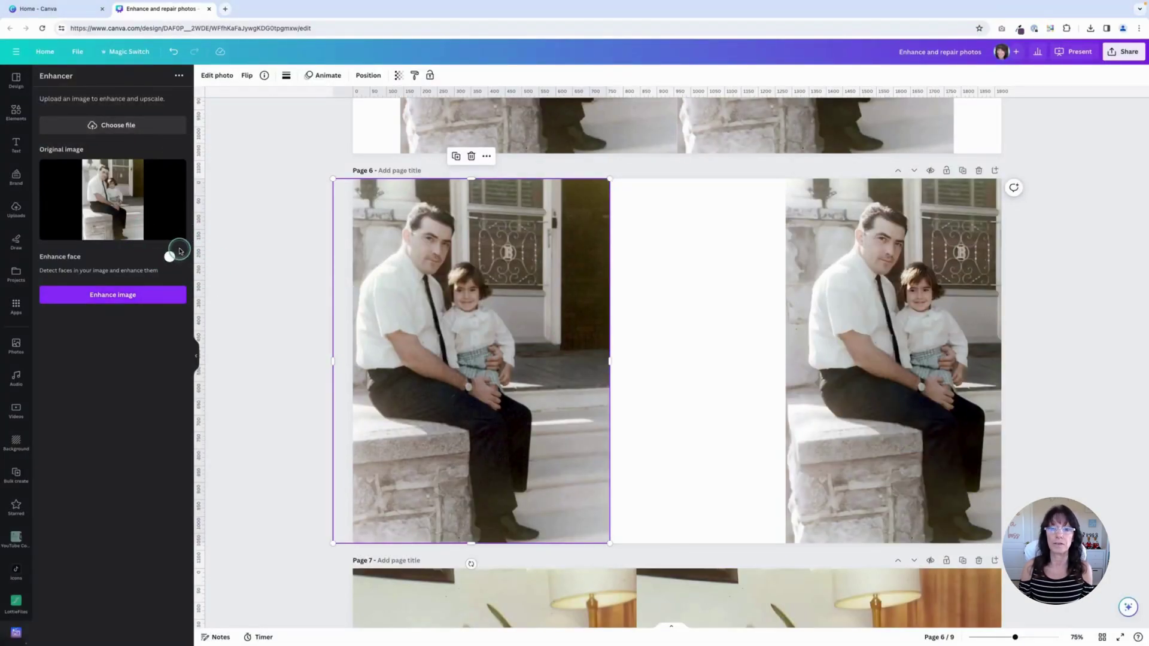
left_click(151, 297)
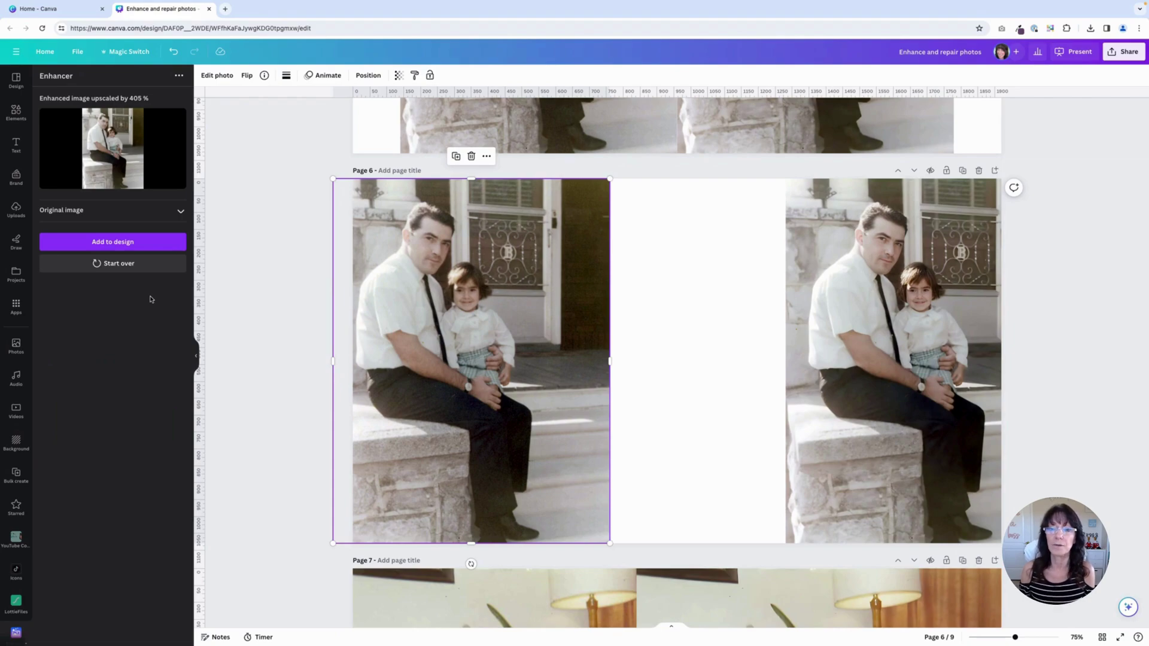
Step: Add the second enhanced scan to page 6 at full height, narrowed to fit the middle gap
left_click(129, 244)
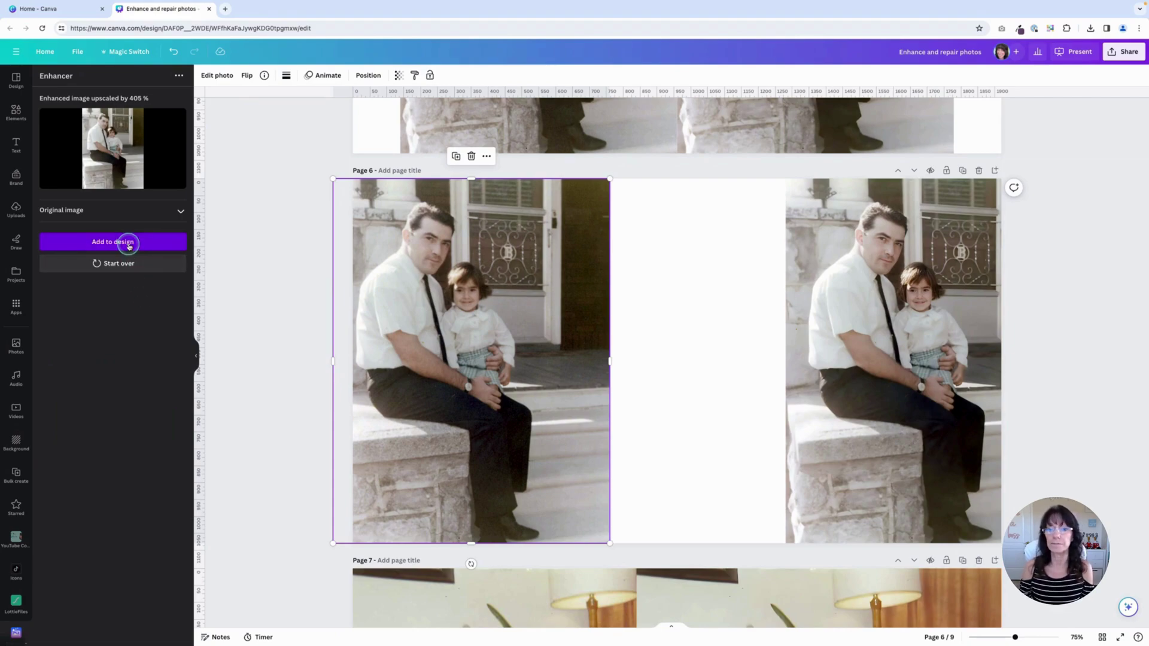
left_click(730, 221)
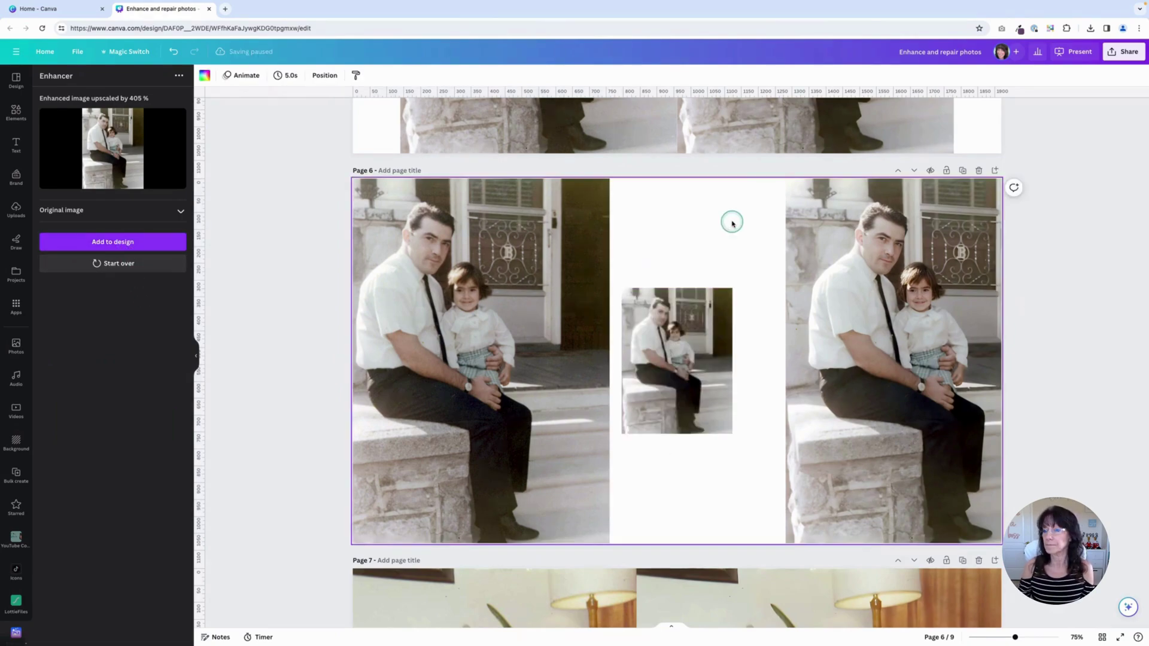
left_click(713, 380)
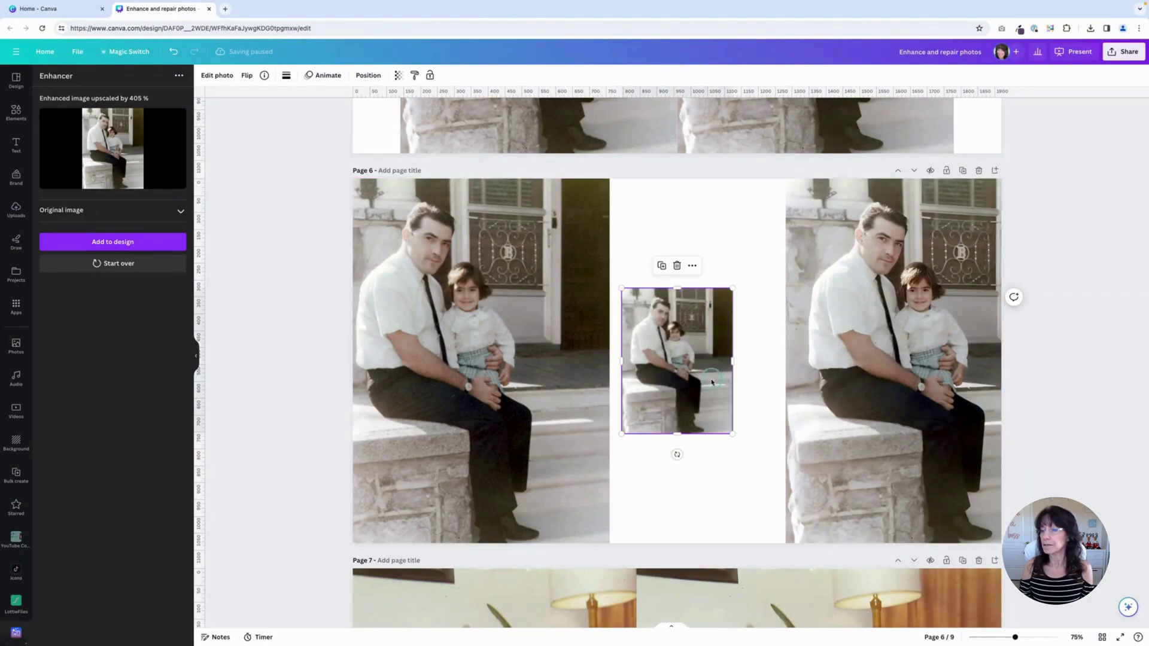
left_click_drag(715, 395, 639, 285)
left_click_drag(657, 325, 802, 560)
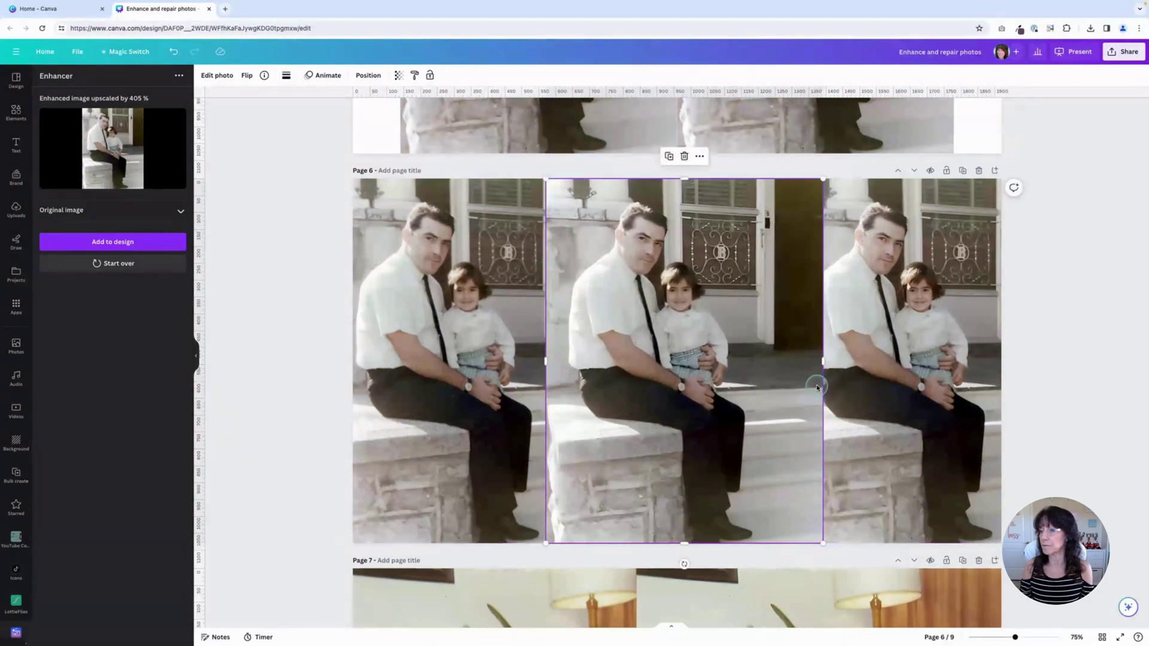
left_click_drag(820, 359, 786, 360)
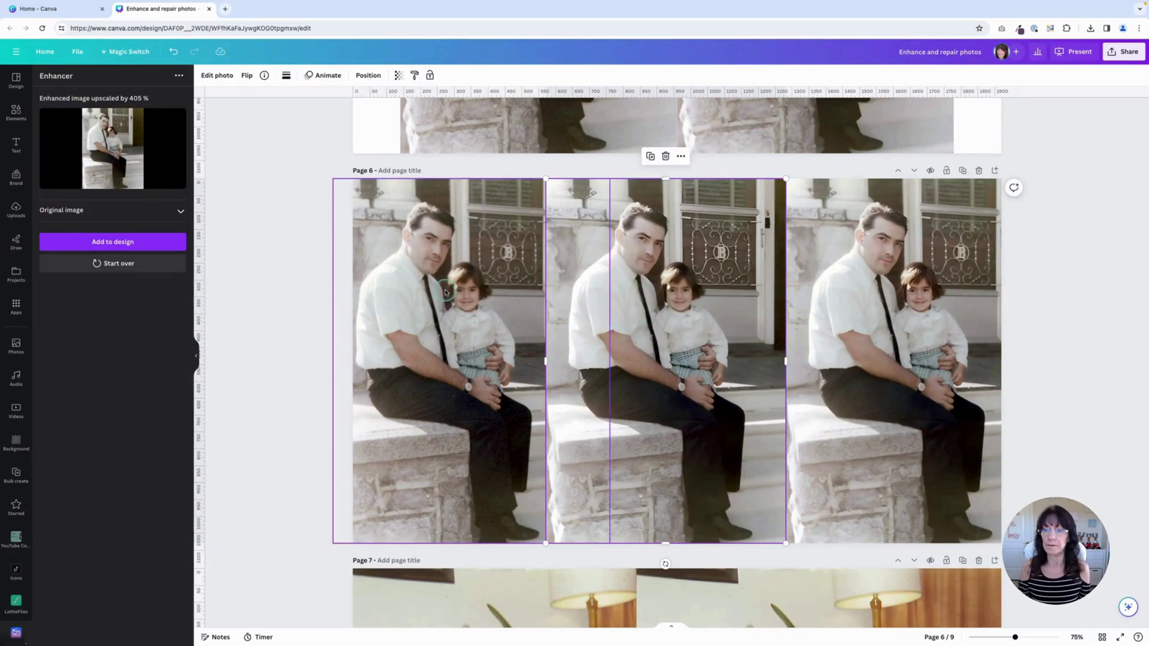
scroll(444, 292, "up", 6, "ctrl")
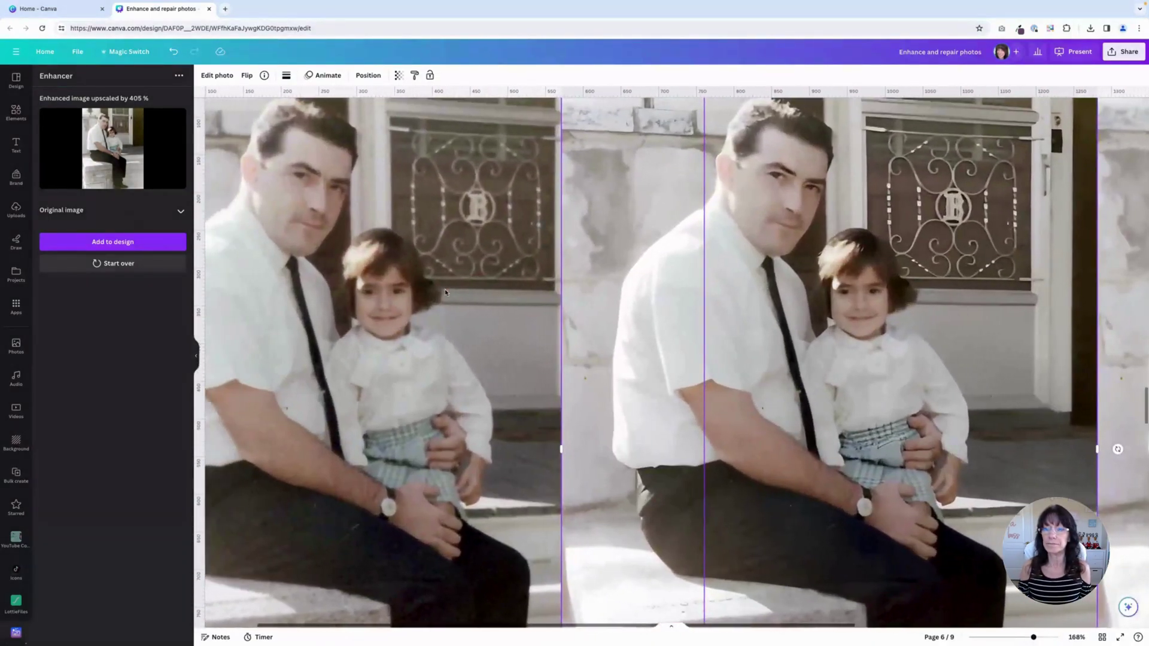
scroll(445, 292, "left", 3)
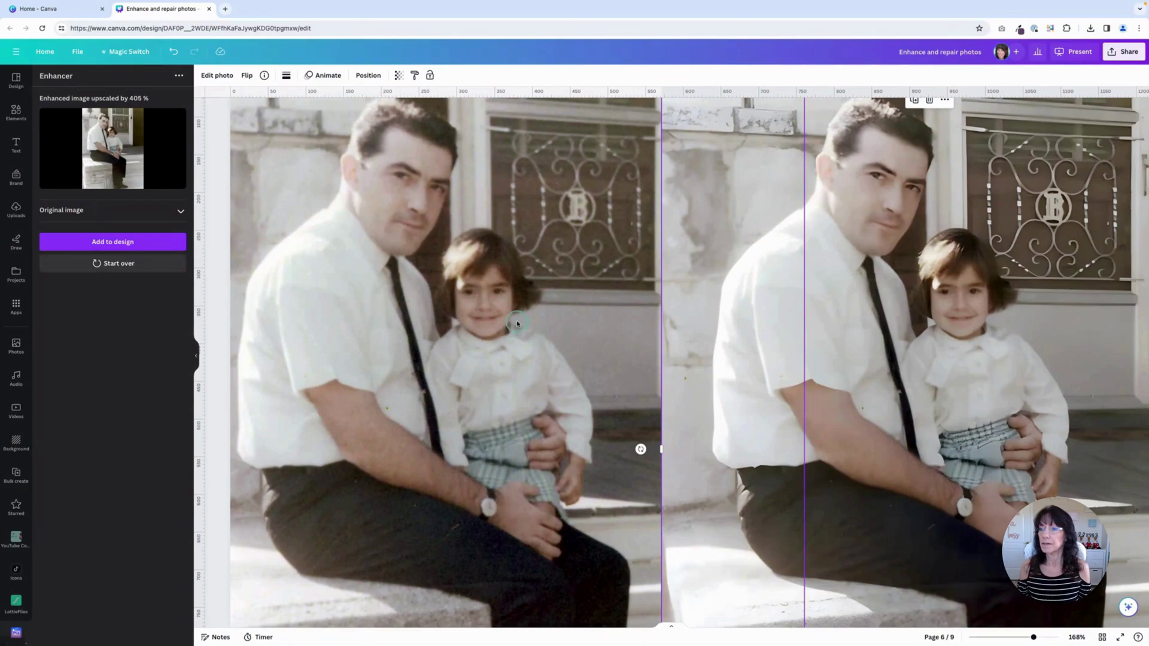
scroll(516, 320, "right", 5)
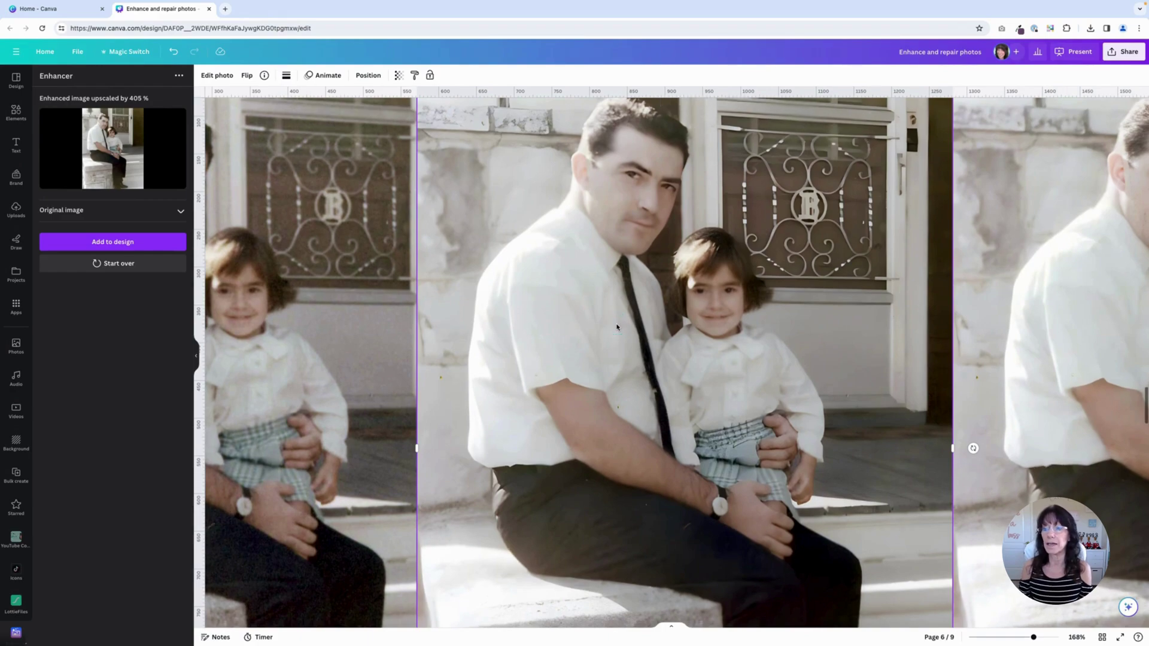
left_click(516, 220)
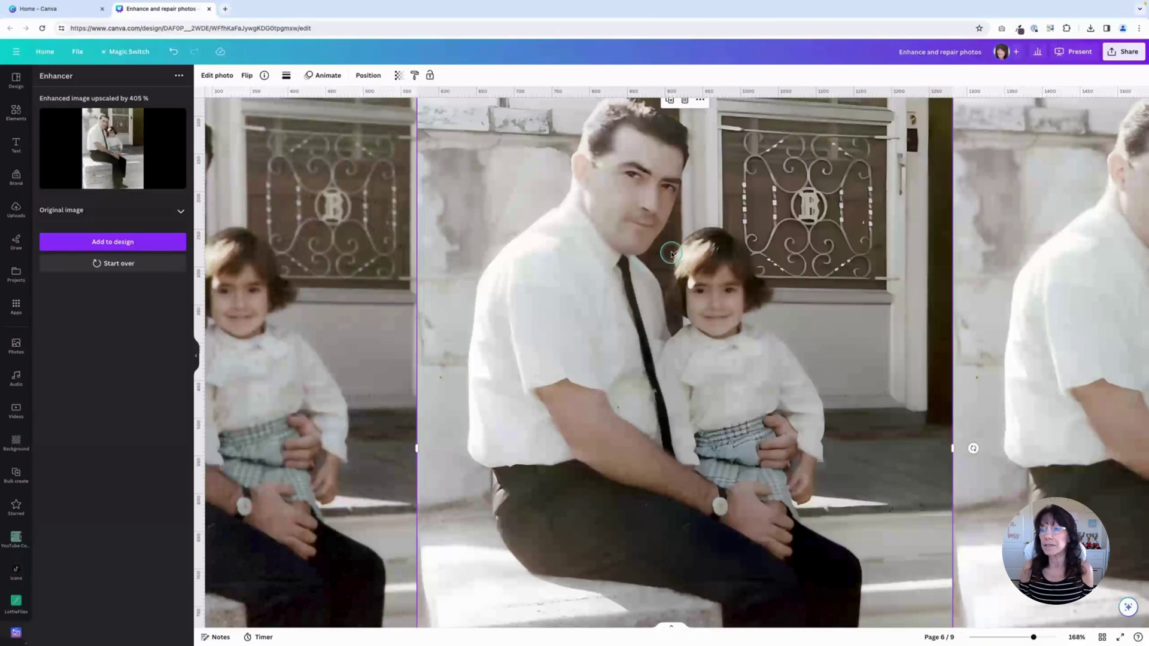
scroll(671, 254, "right", 10)
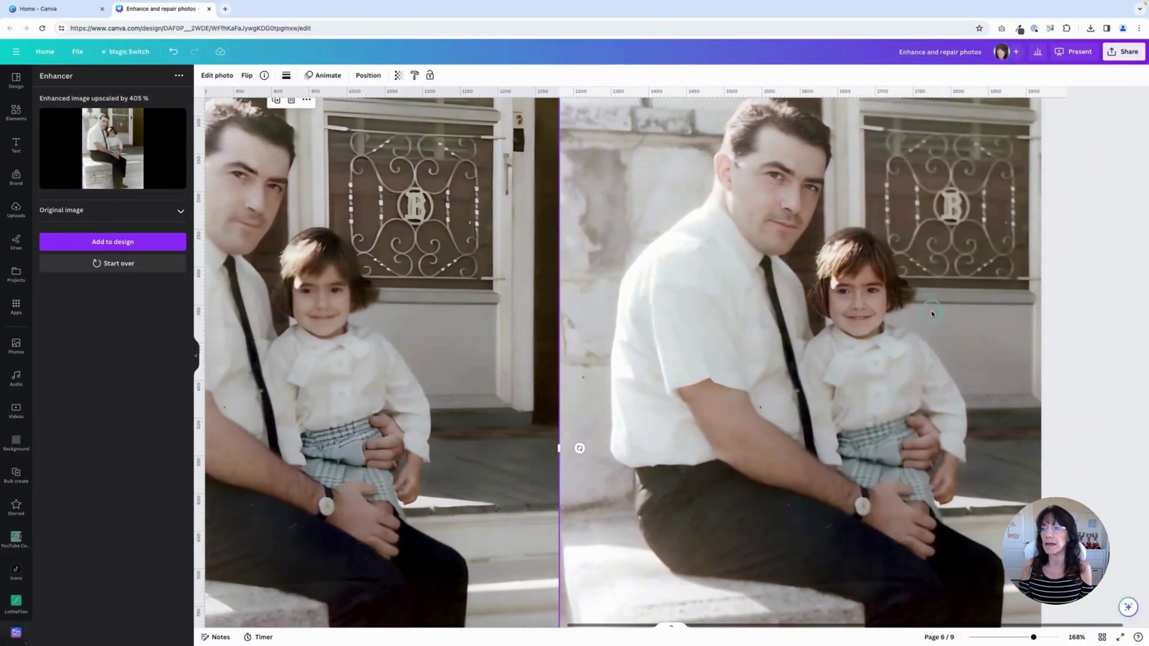
left_click(735, 183)
scroll(652, 310, "left", 2)
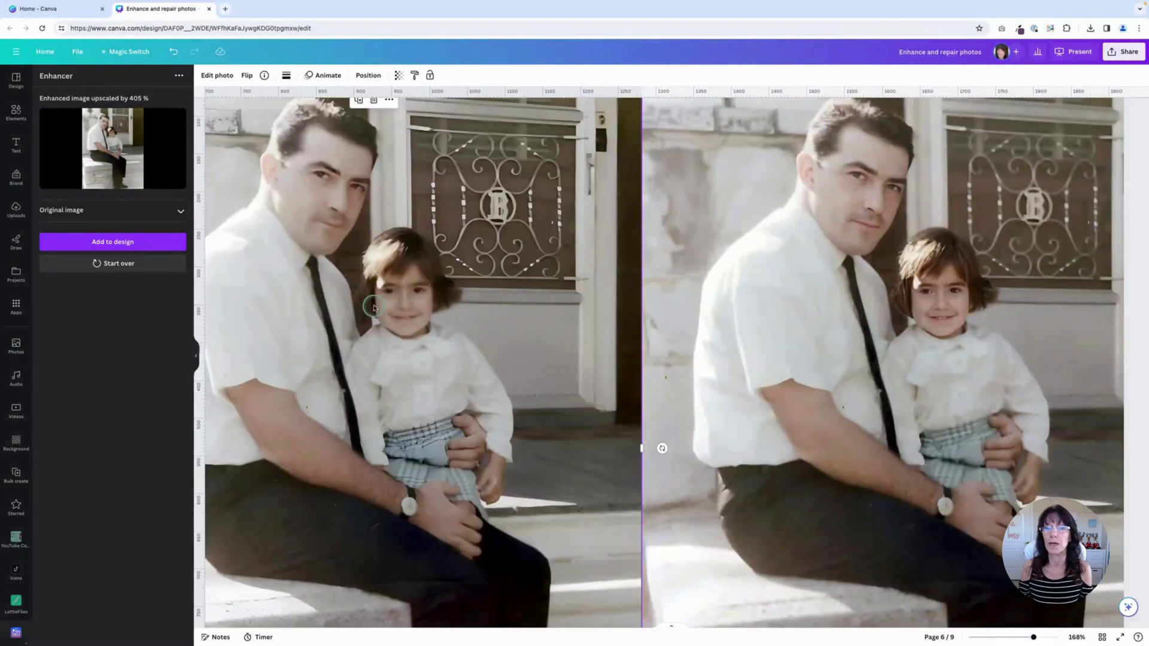
scroll(374, 307, "down", 5)
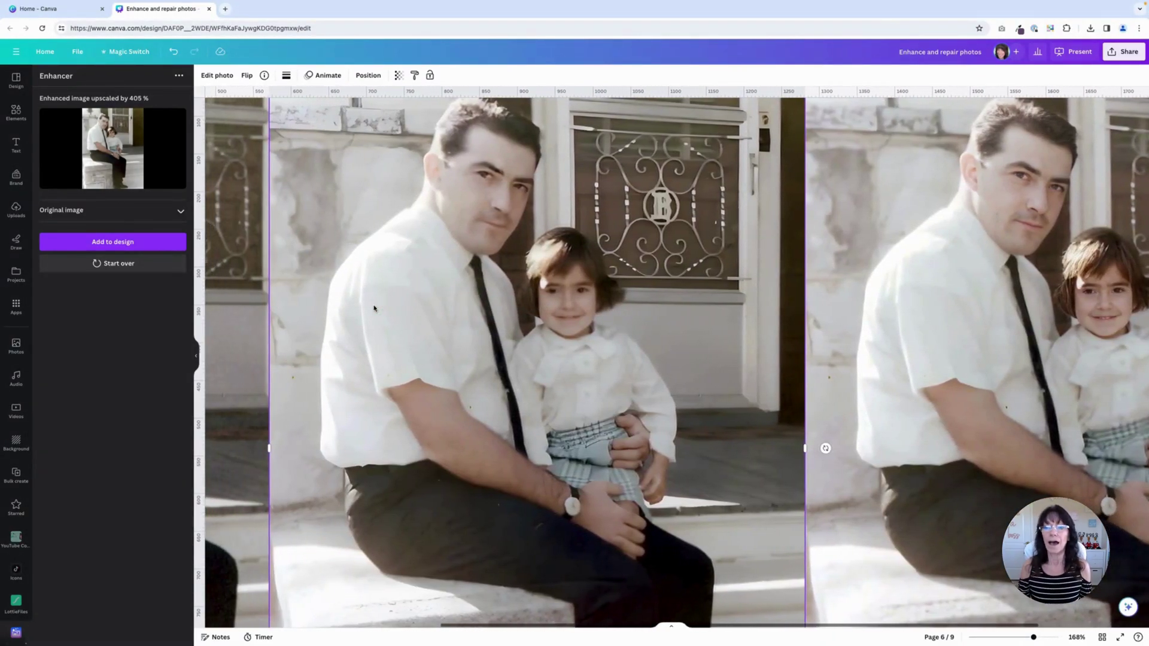
scroll(374, 307, "down", 3)
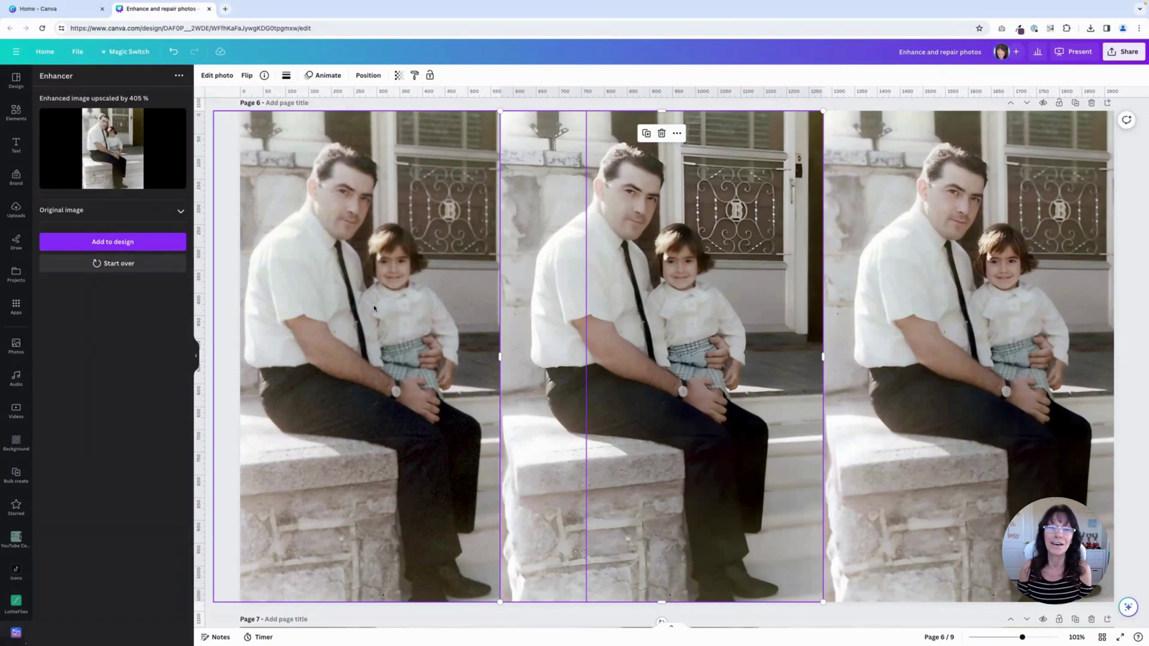
scroll(374, 308, "down", 7)
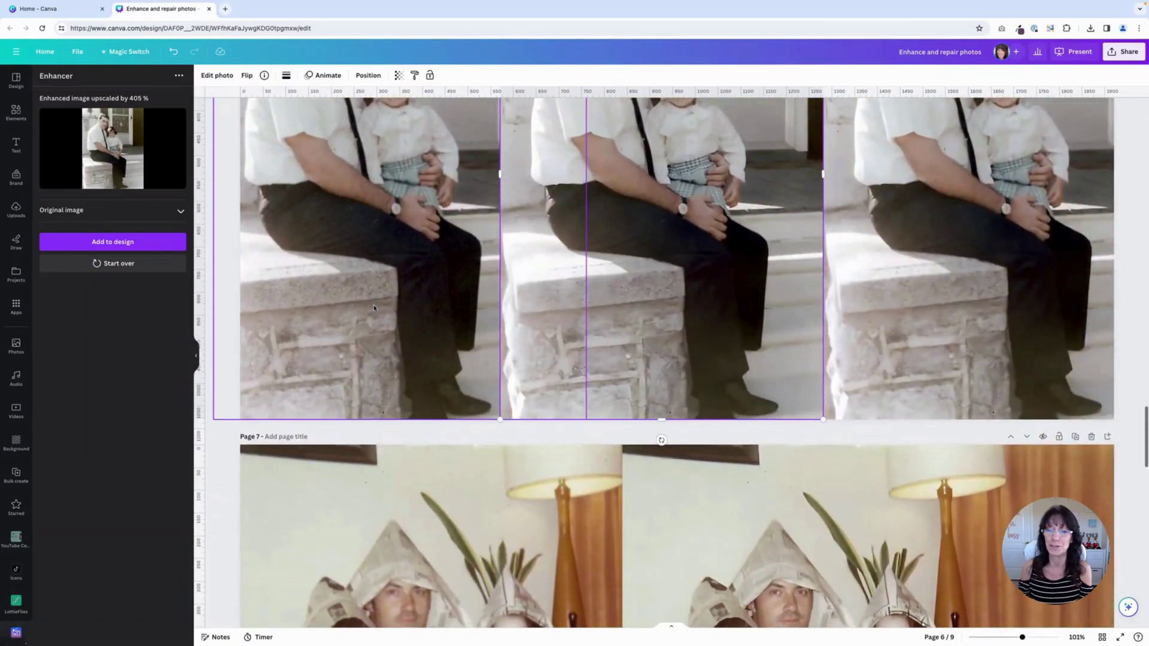
scroll(374, 308, "down", 10)
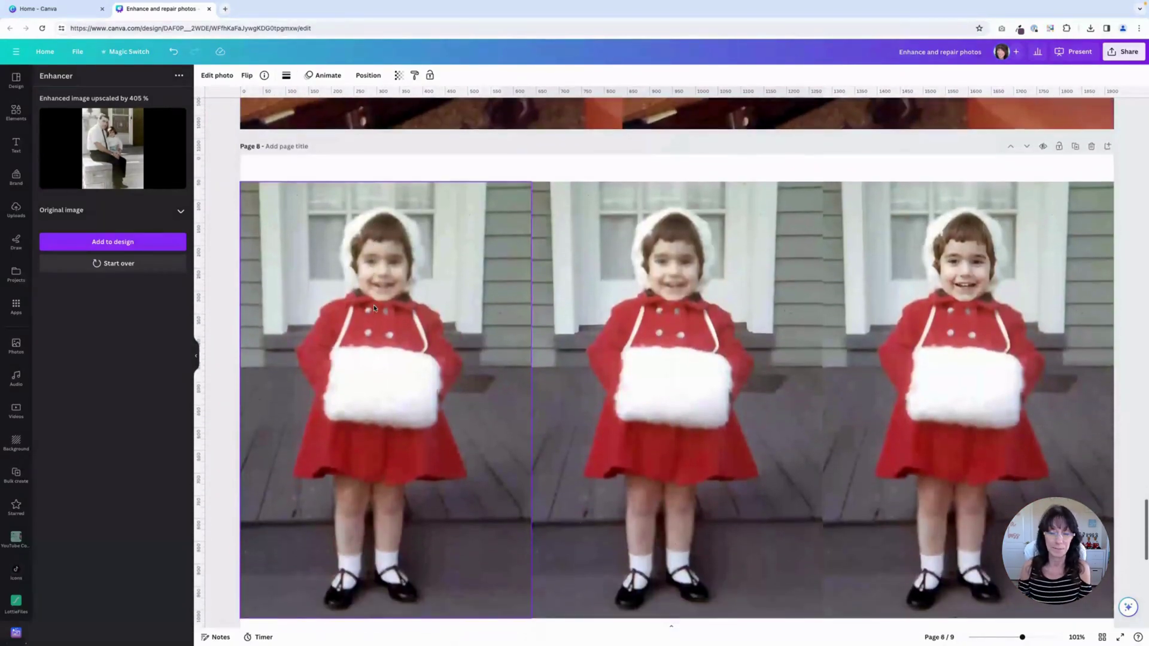
scroll(367, 269, "up", 5)
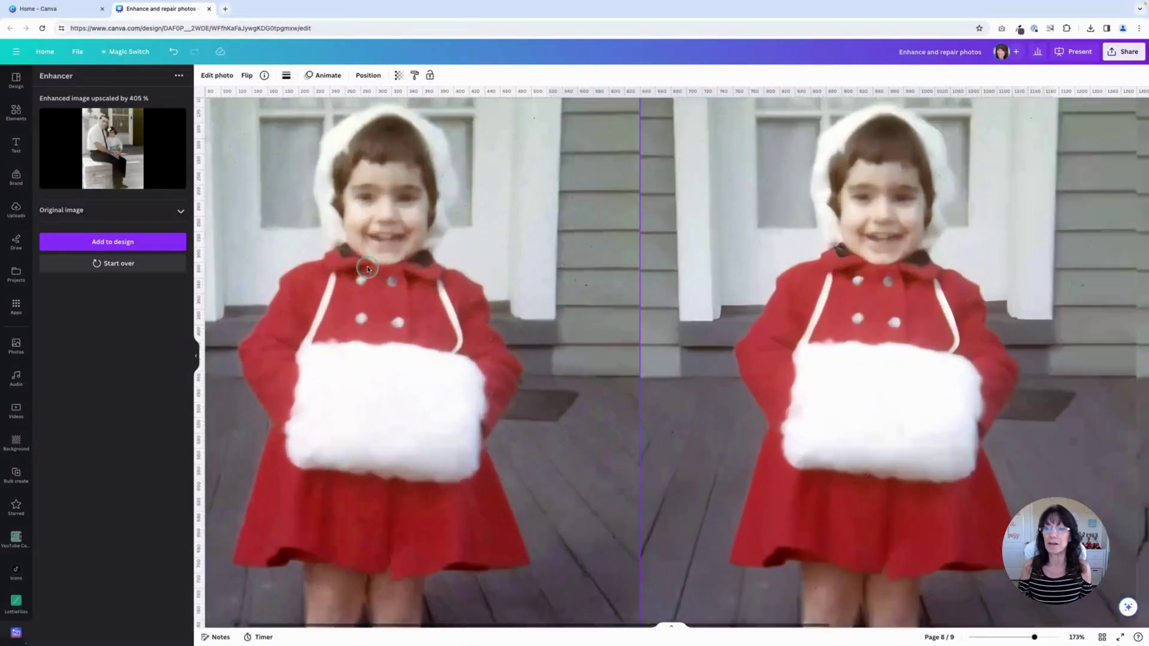
scroll(367, 269, "up", 3)
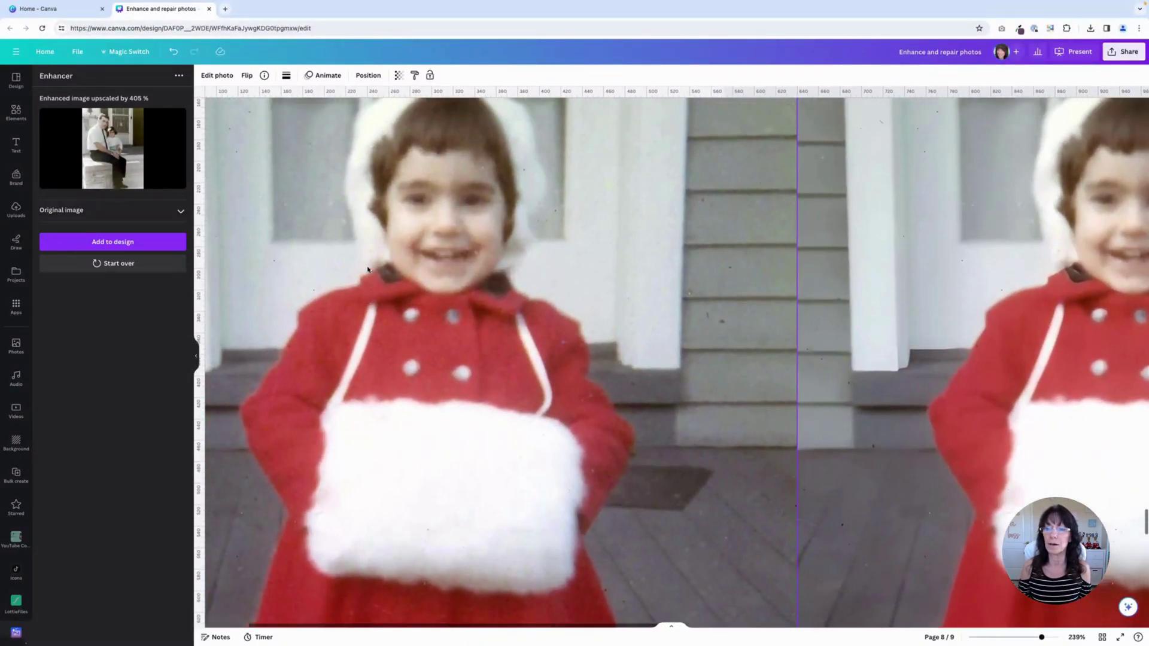
scroll(367, 270, "down", 3)
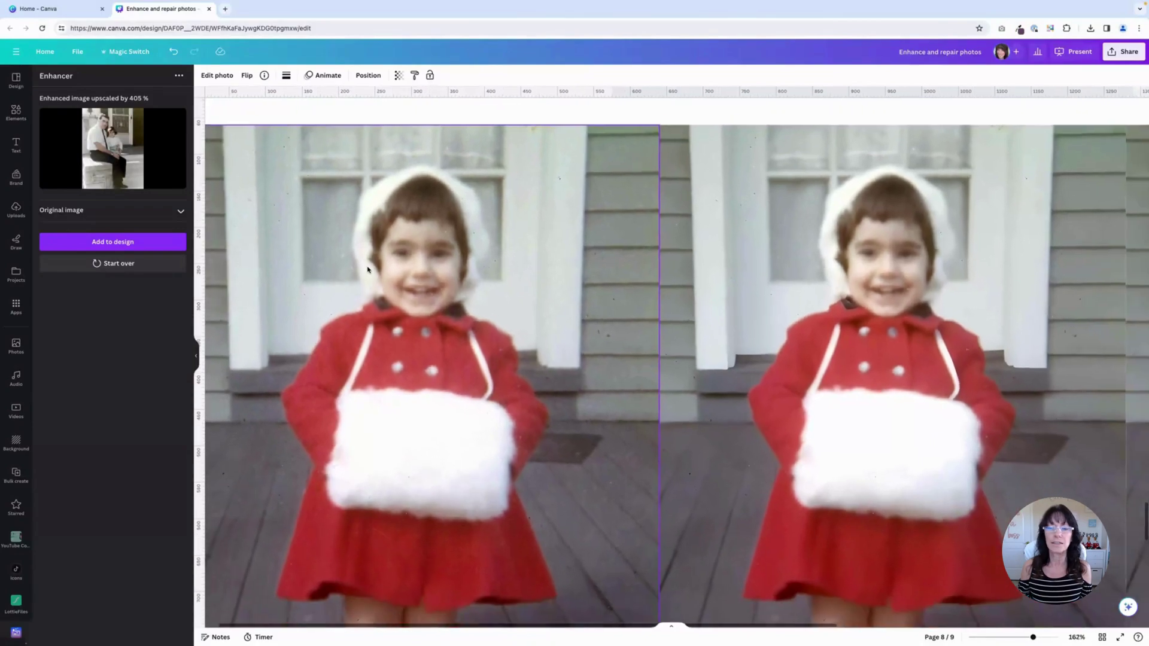
left_click(393, 269)
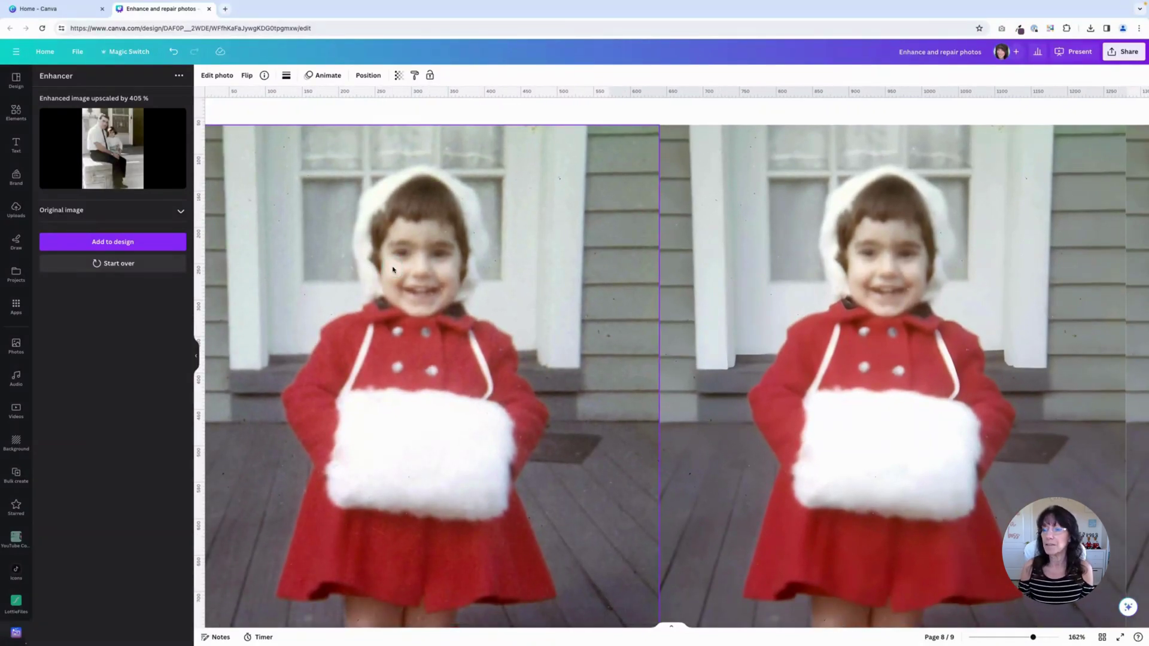
scroll(393, 269, "right", 5)
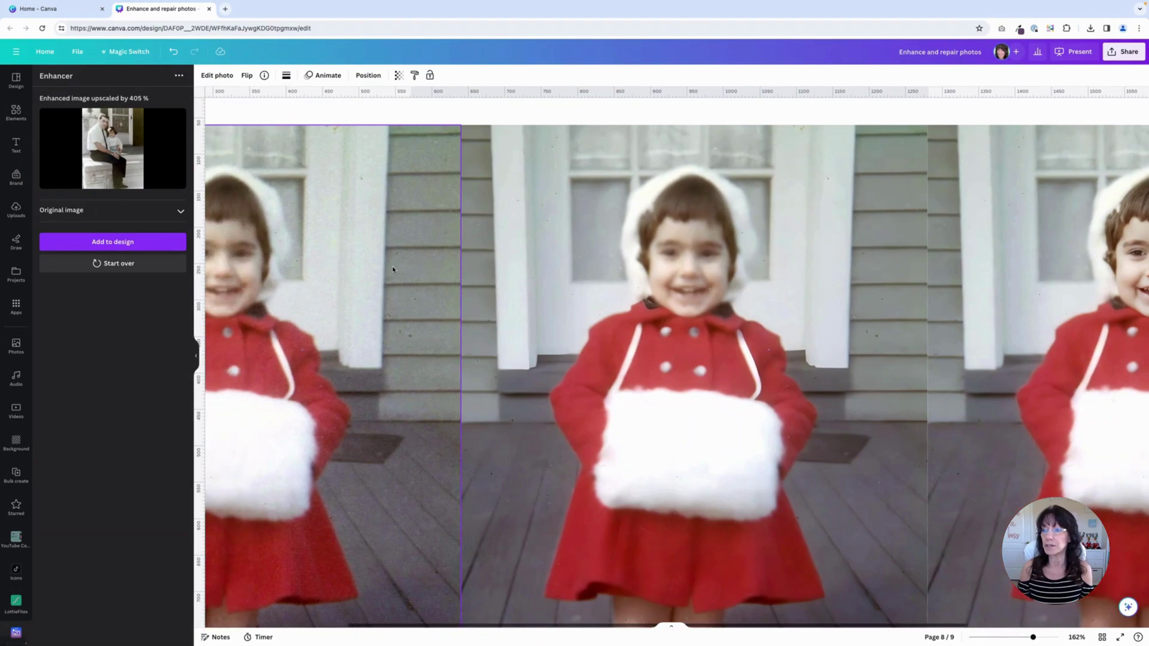
left_click(647, 421)
left_click(556, 299)
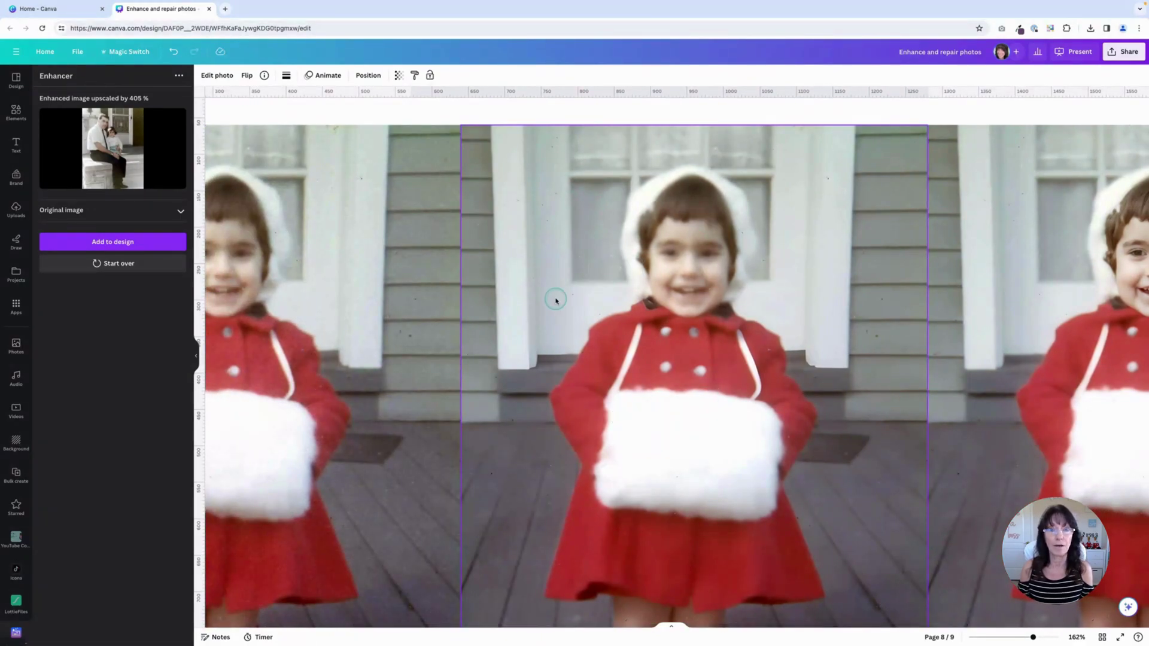
scroll(556, 299, "right", 5)
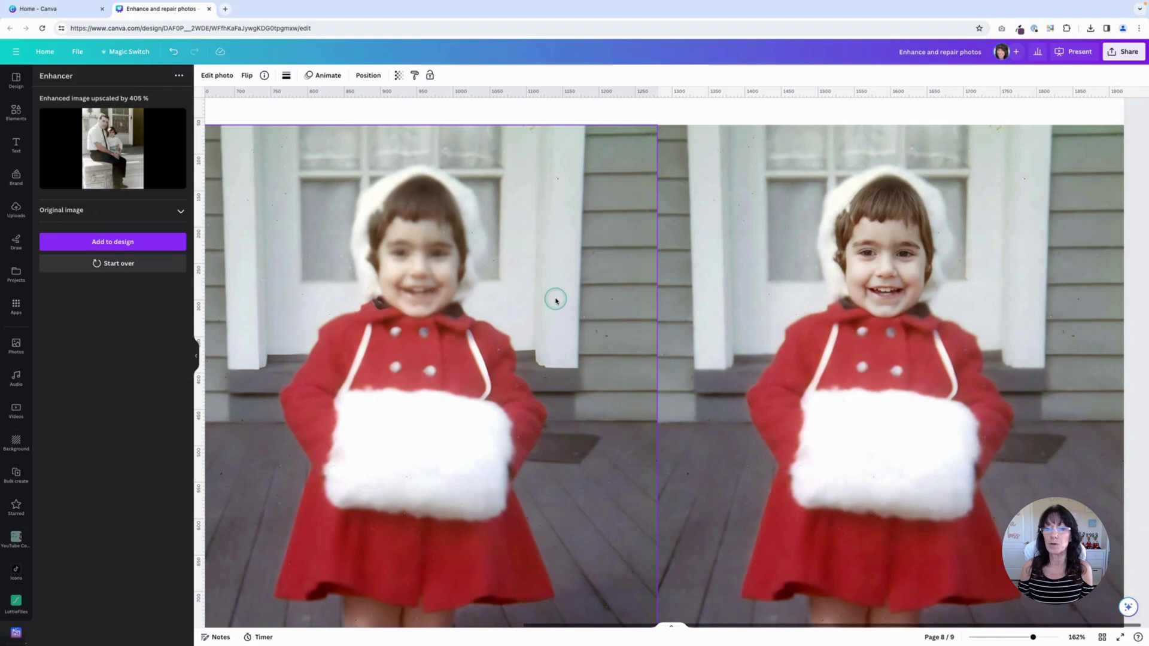
left_click(914, 297)
scroll(922, 268, "up", 3, "ctrl")
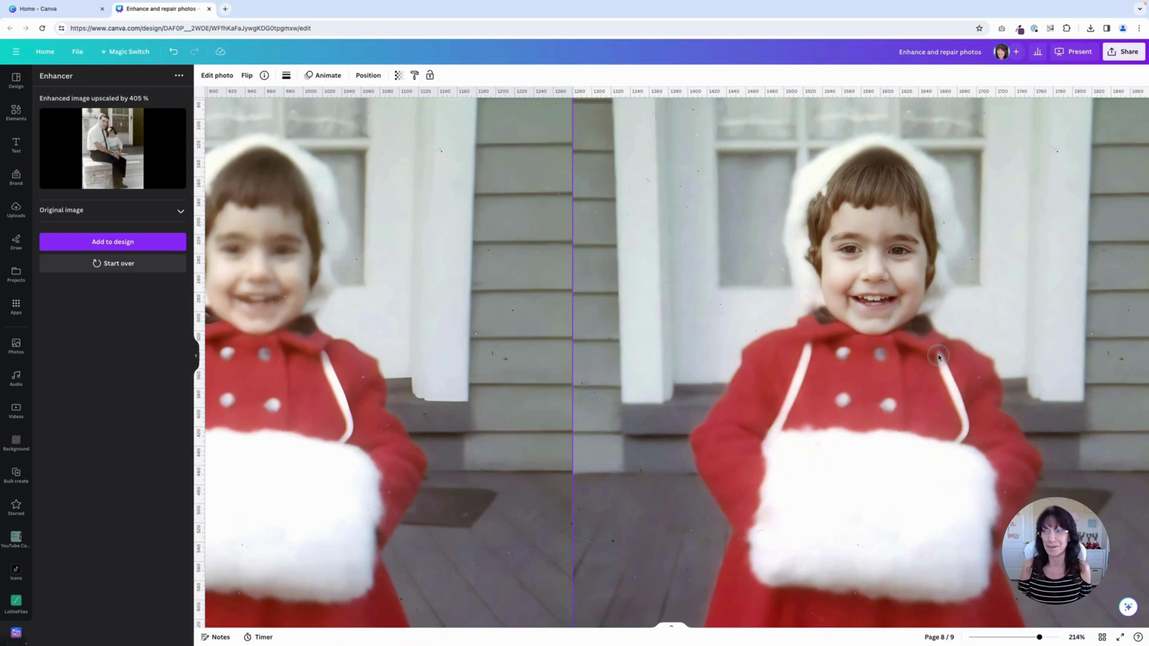
Step: Scroll down to page 9, zoom in on the three bicycle photos, then zoom out to 75%
scroll(911, 360, "down", 5)
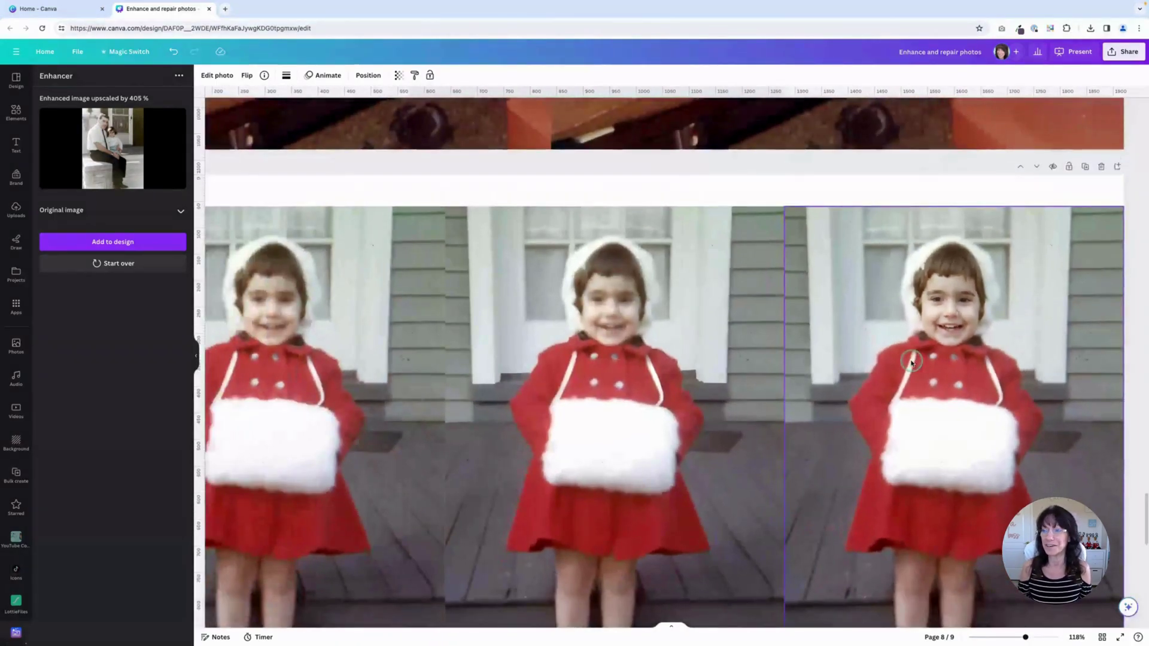
scroll(911, 361, "down", 2)
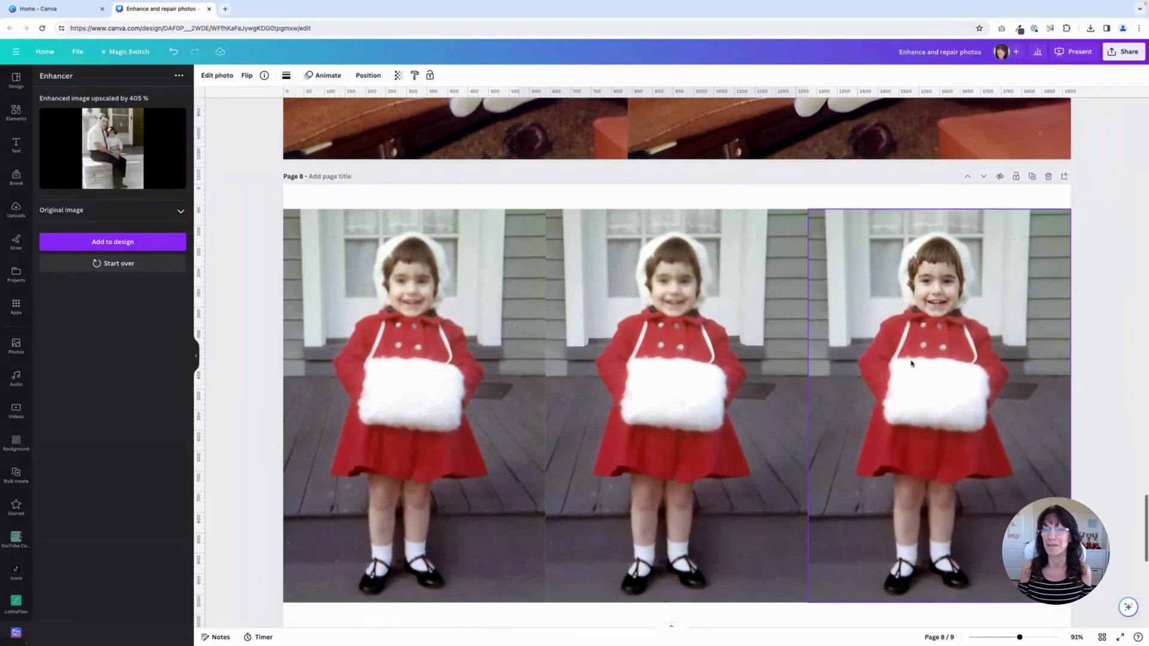
scroll(910, 363, "down", 1)
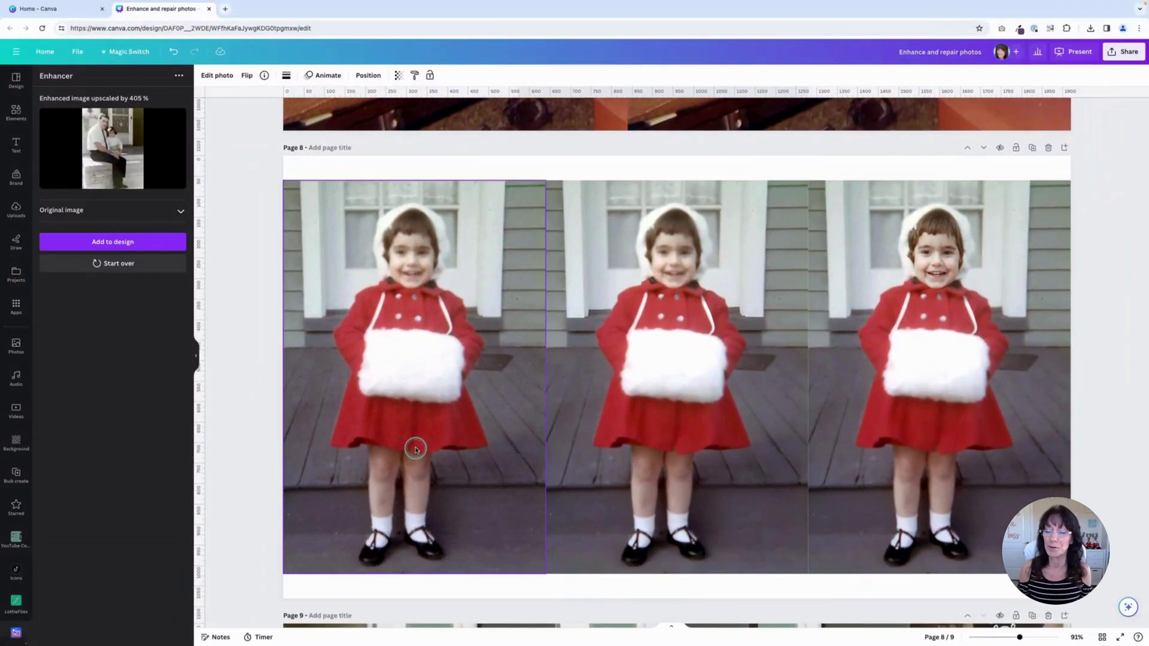
scroll(415, 448, "down", 5)
scroll(416, 449, "down", 1)
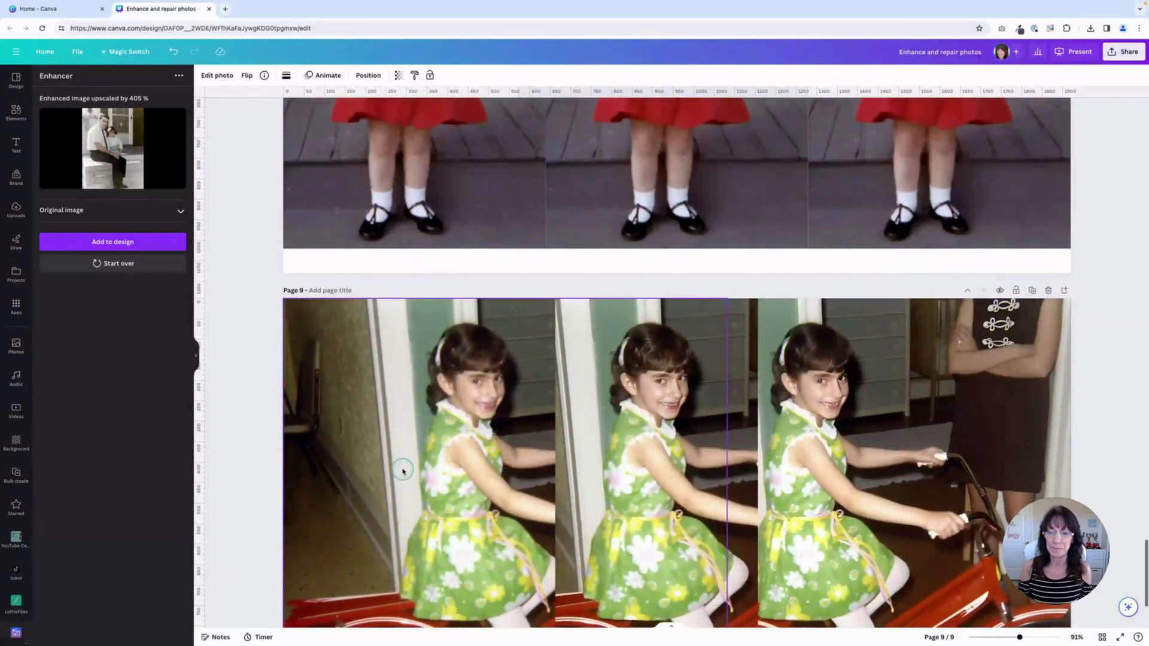
scroll(403, 405, "down", 2)
scroll(401, 409, "up", 3)
scroll(401, 410, "up", 2)
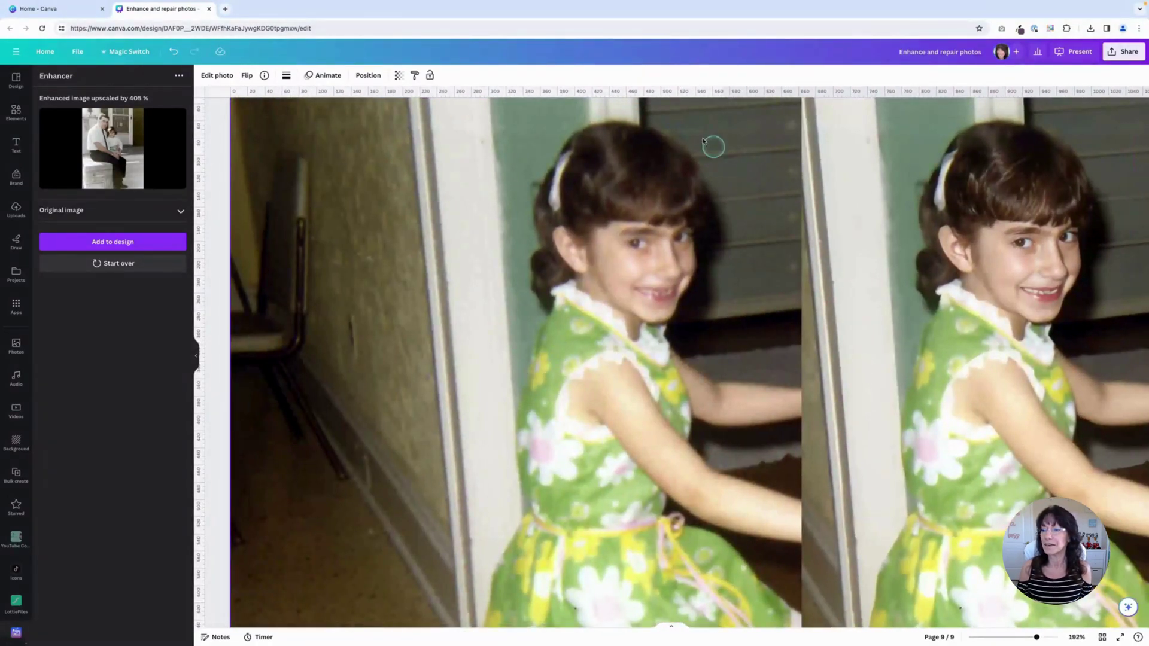
scroll(612, 258, "right", 2)
scroll(612, 259, "right", 4)
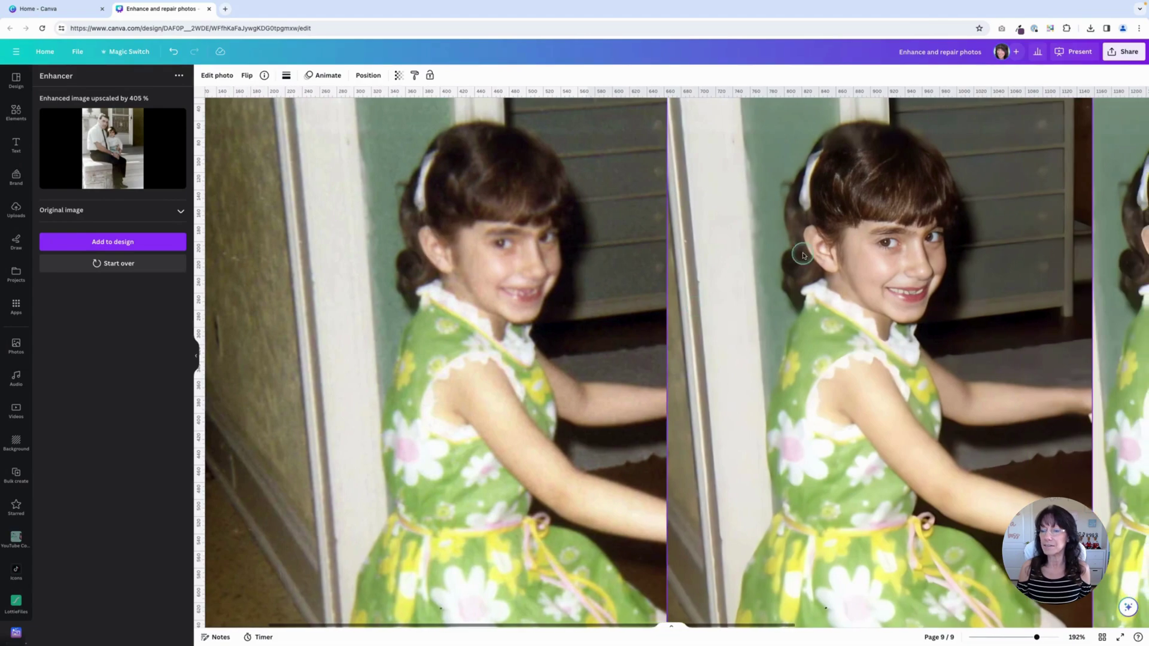
scroll(792, 336, "right", 10)
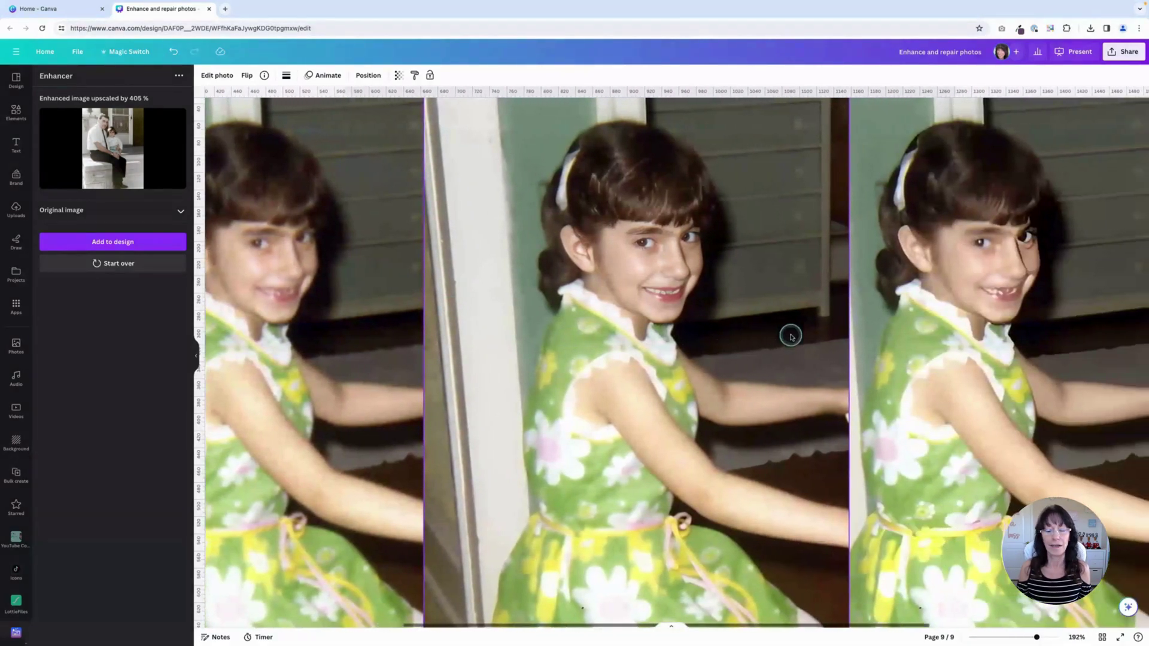
scroll(871, 305, "up", 5)
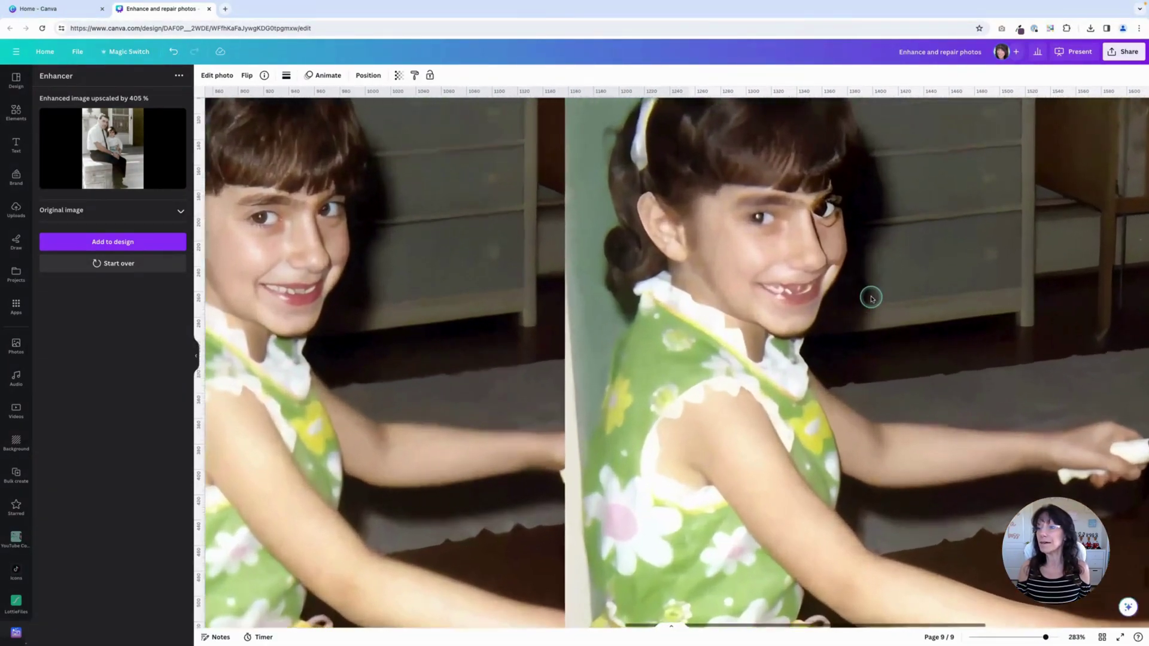
scroll(871, 297, "up", 2)
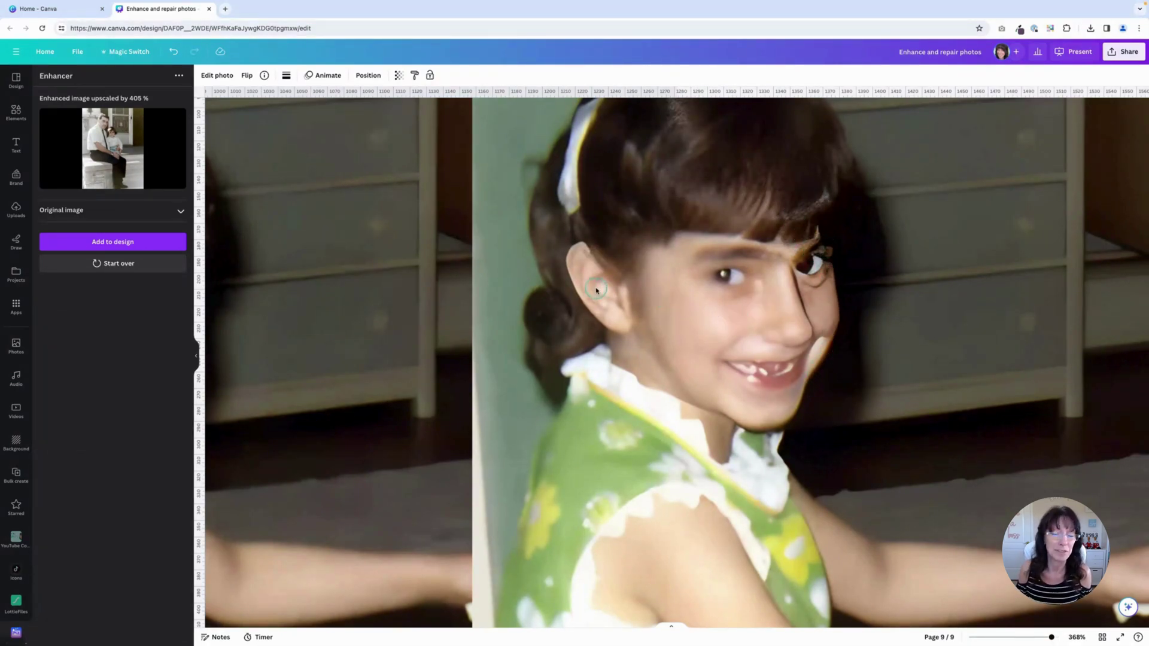
scroll(584, 292, "down", 10, "ctrl")
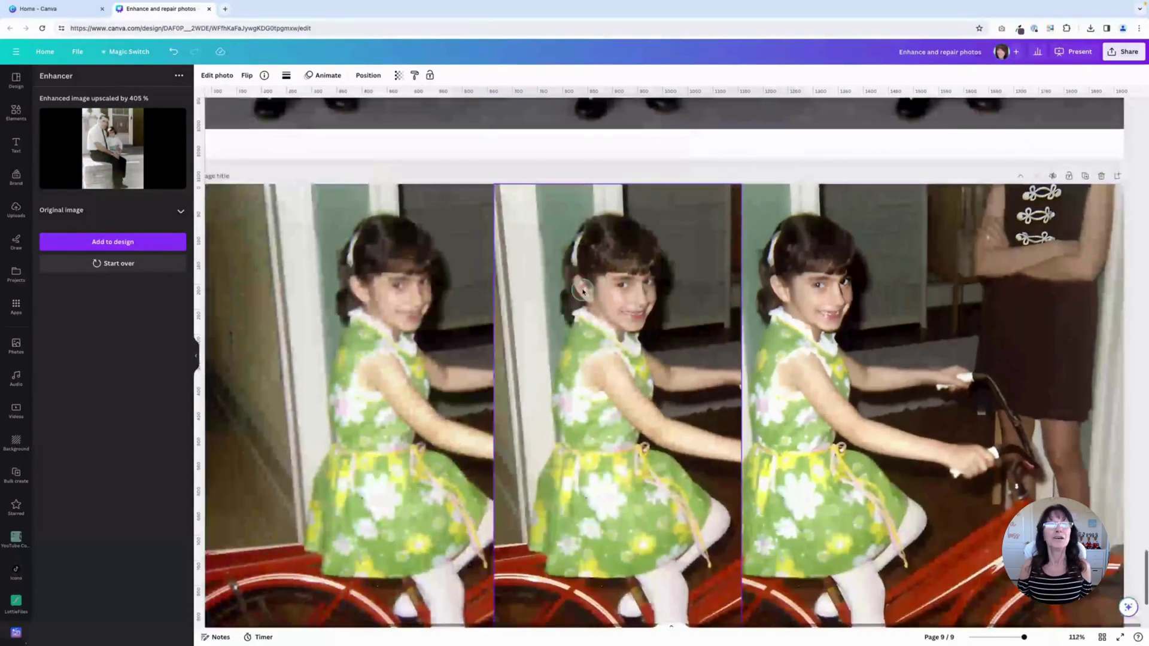
scroll(583, 293, "down", 3, "ctrl")
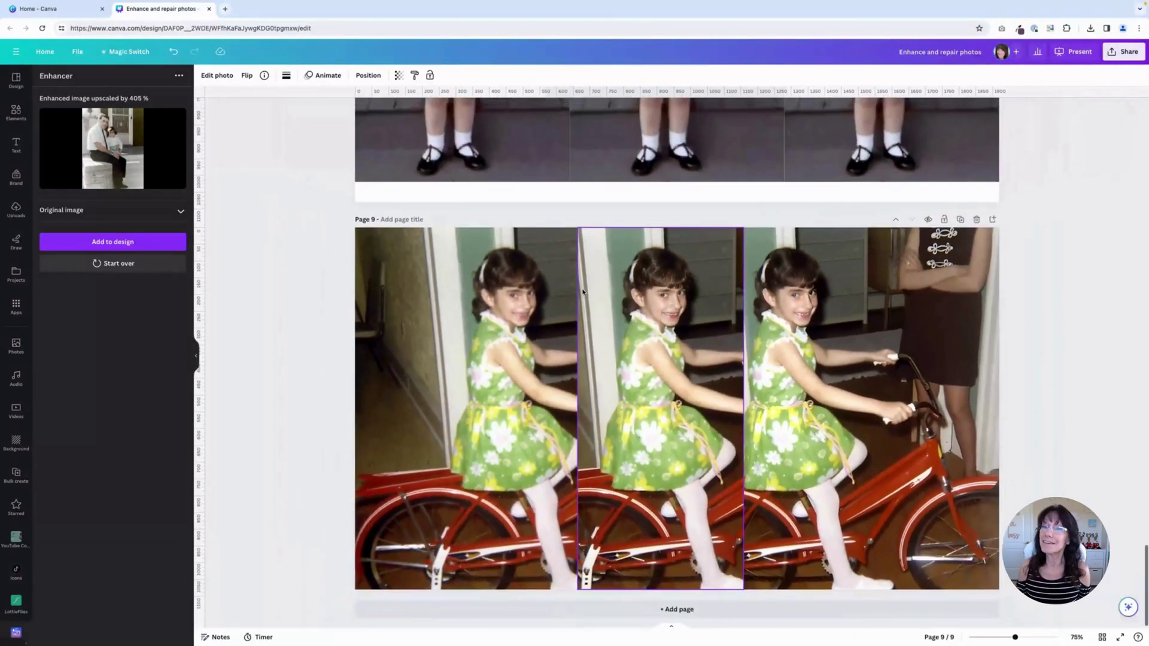
left_click(725, 328)
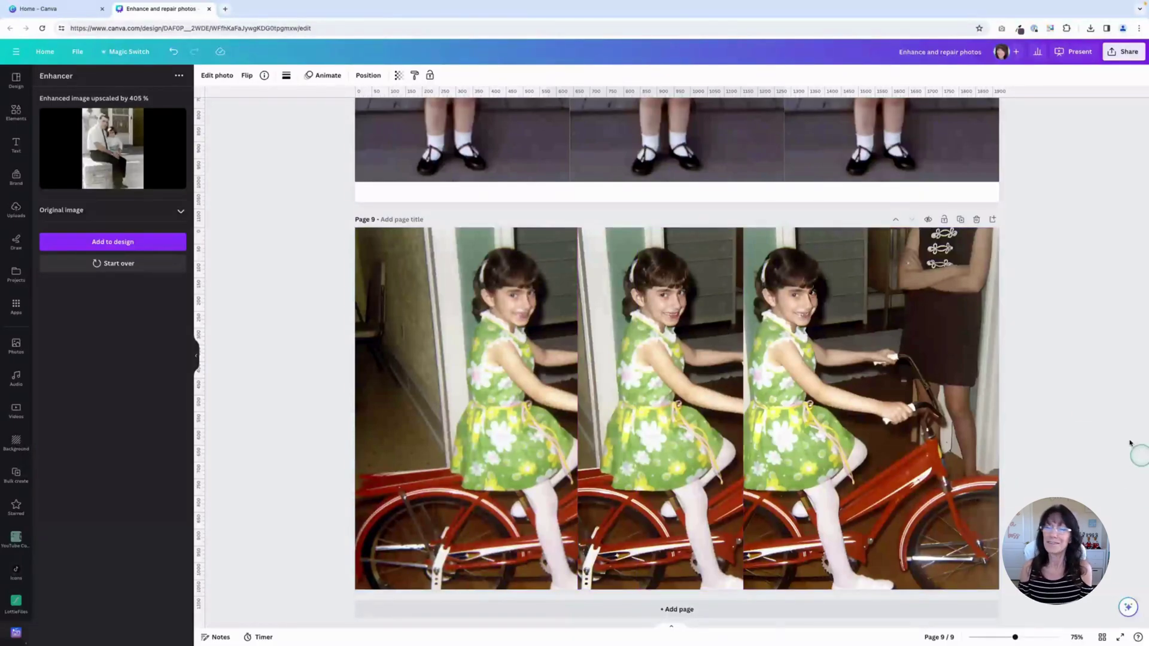
left_click(457, 355)
left_click(329, 357)
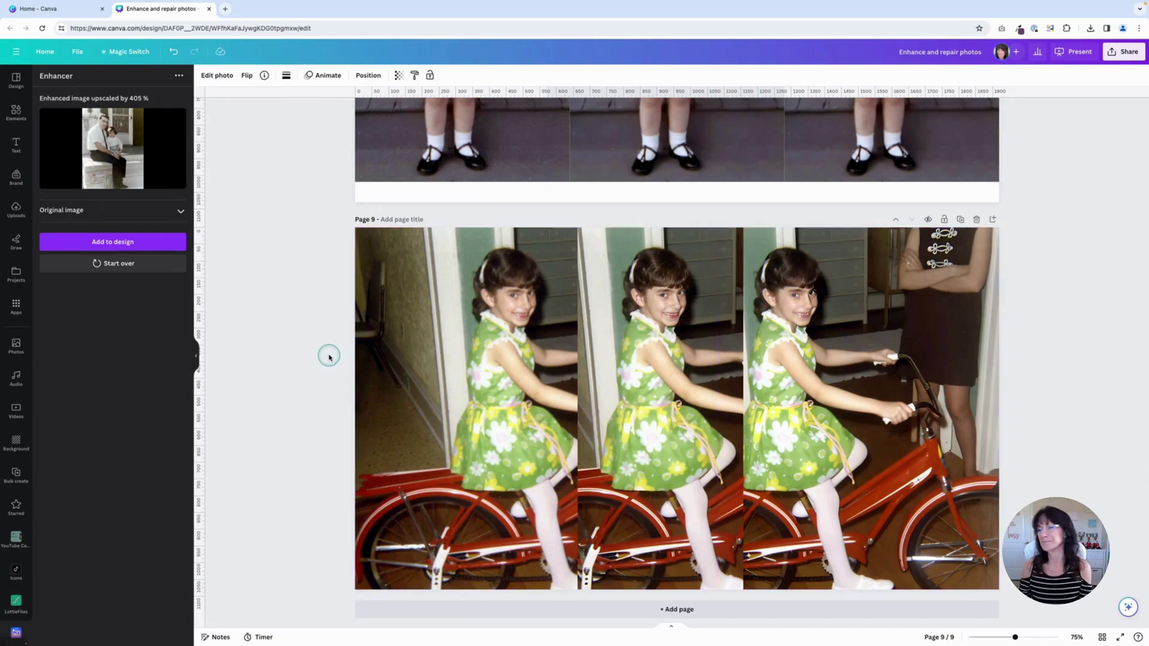
Step: Scroll back to page 1, select the black-and-white couple photo, and open Edit photo
scroll(329, 356, "up", 20)
scroll(329, 357, "up", 10)
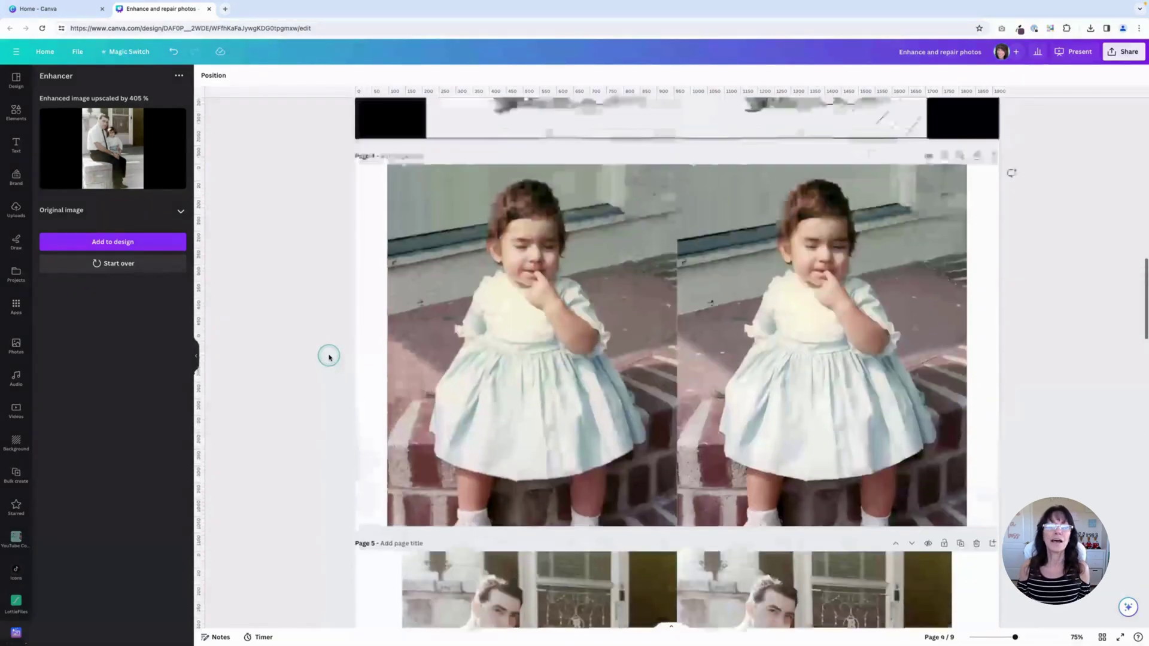
scroll(329, 357, "up", 8)
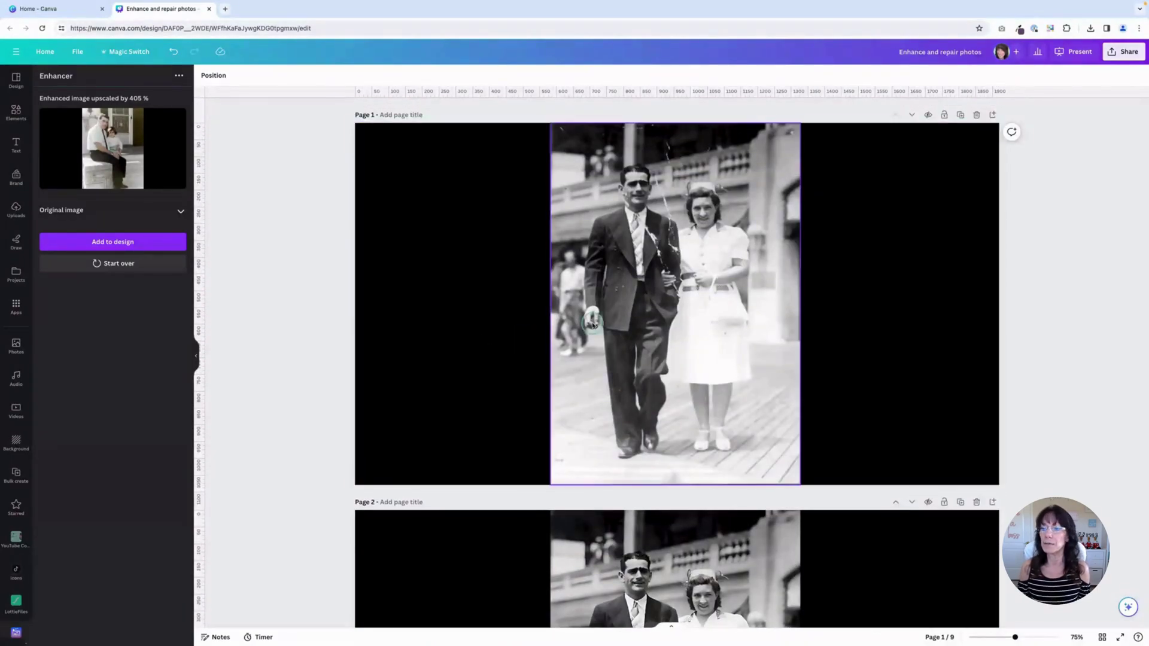
scroll(671, 220, "up", 5)
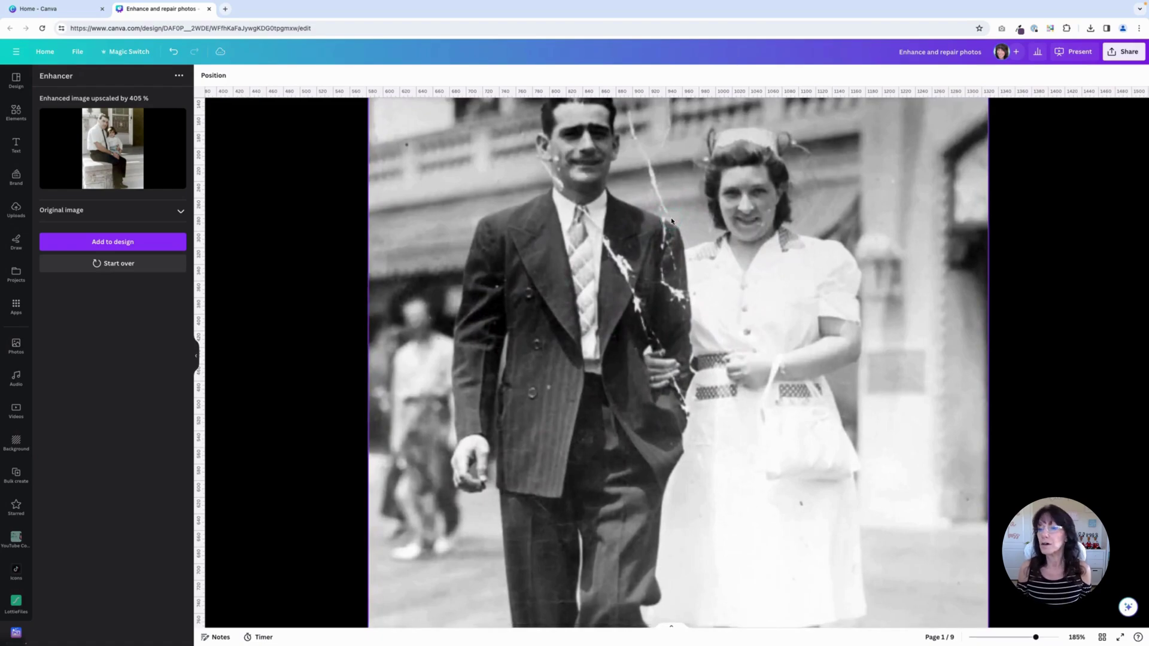
scroll(672, 221, "down", 5)
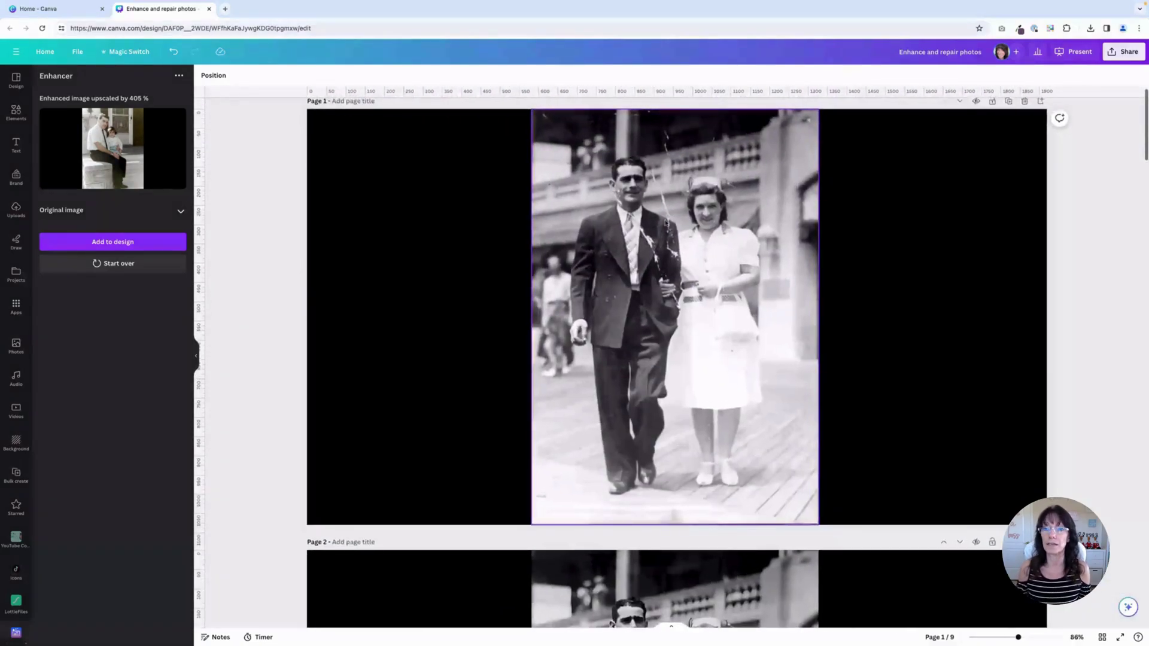
mouse_move(760, 266)
left_mouse_down()
mouse_move(733, 264)
mouse_move(753, 264)
left_mouse_up()
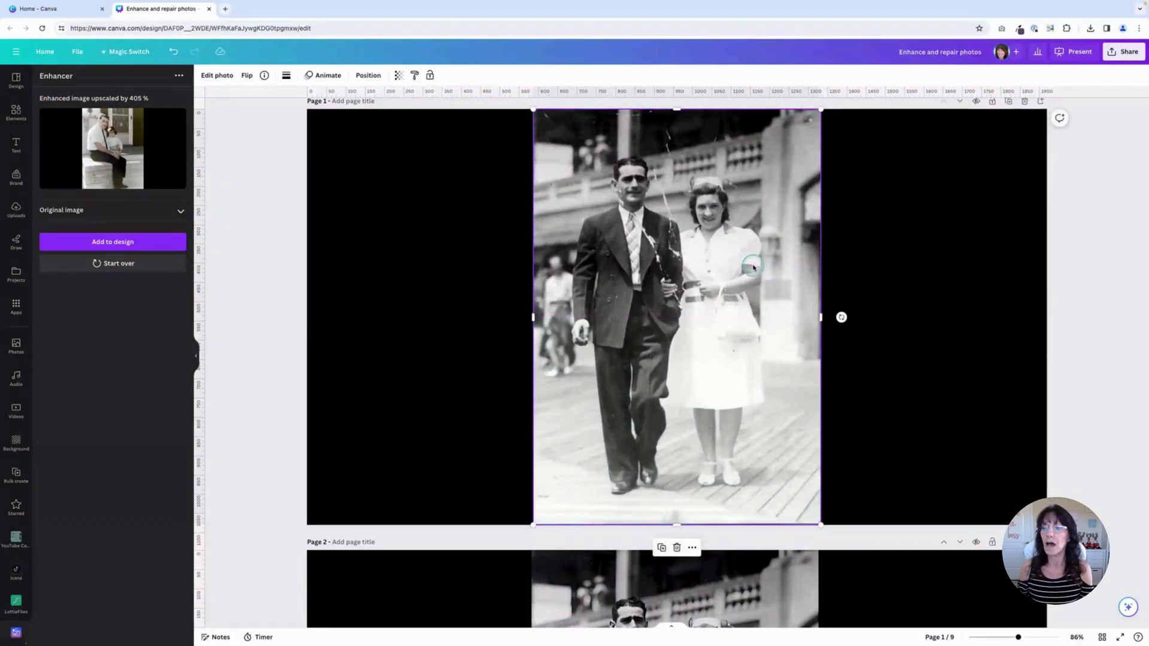
left_click(220, 76)
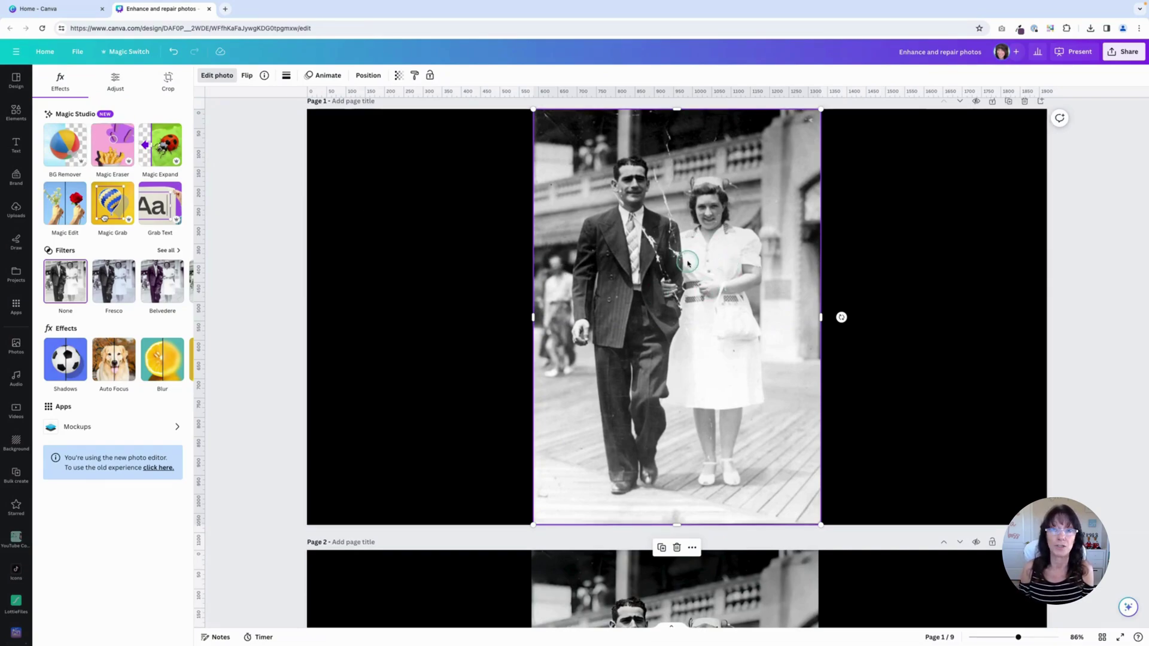
left_click(249, 224)
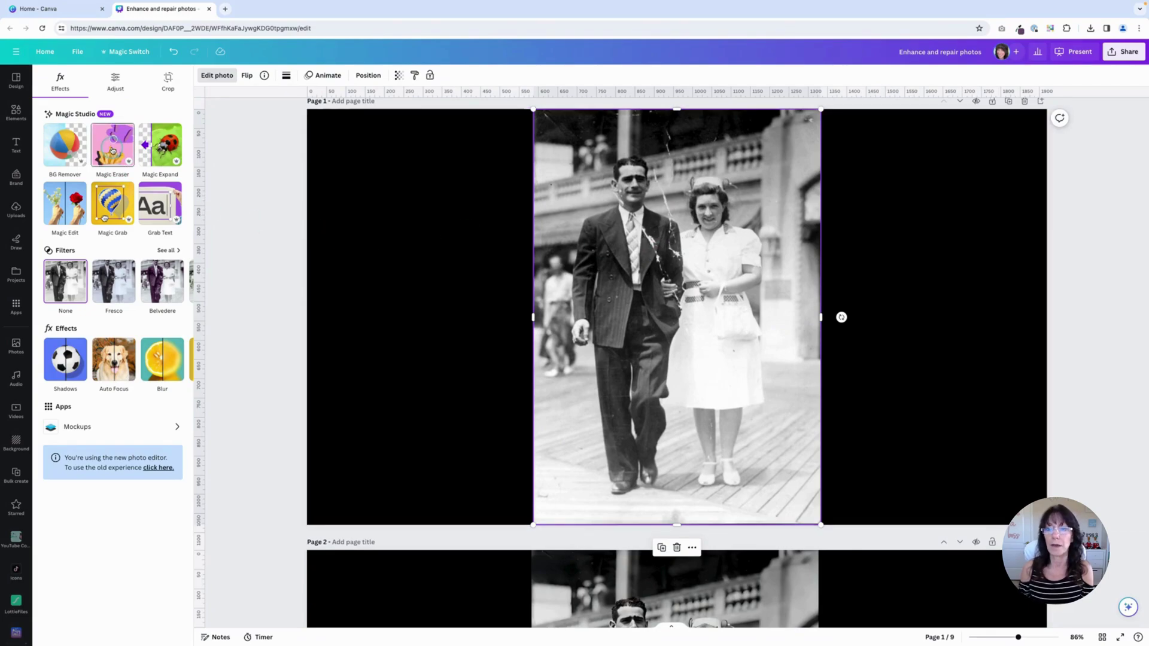
Step: Switch to Magic Eraser with a small brush and zoom in on the lapel
left_click(111, 151)
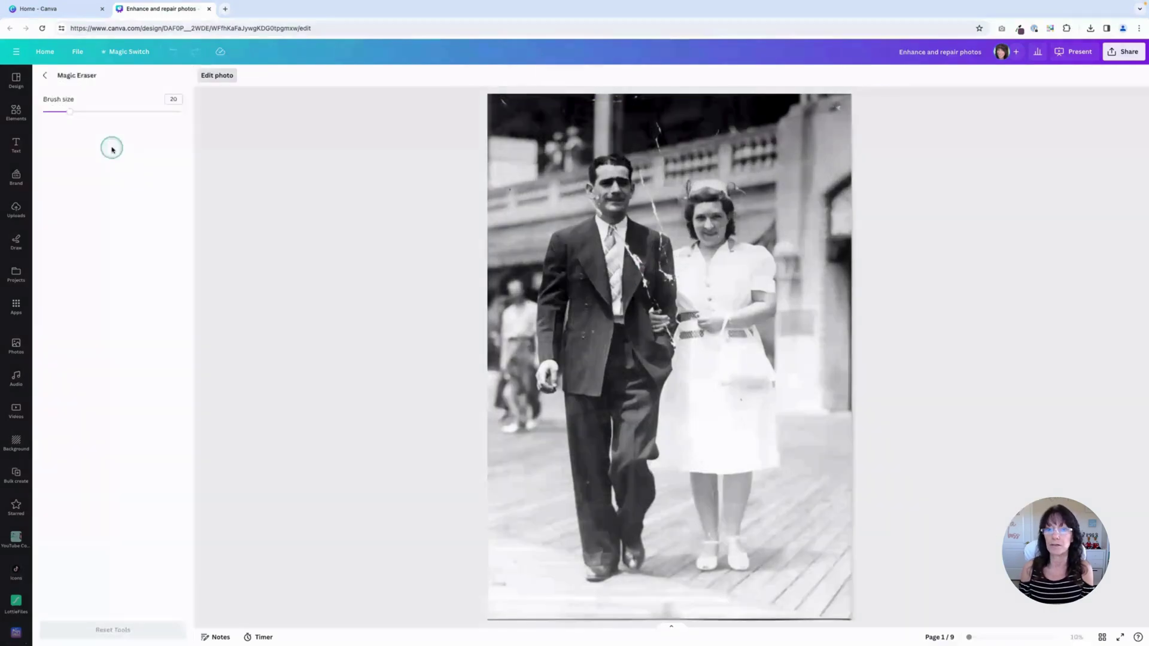
left_click(70, 112)
left_click_drag(71, 112, 46, 113)
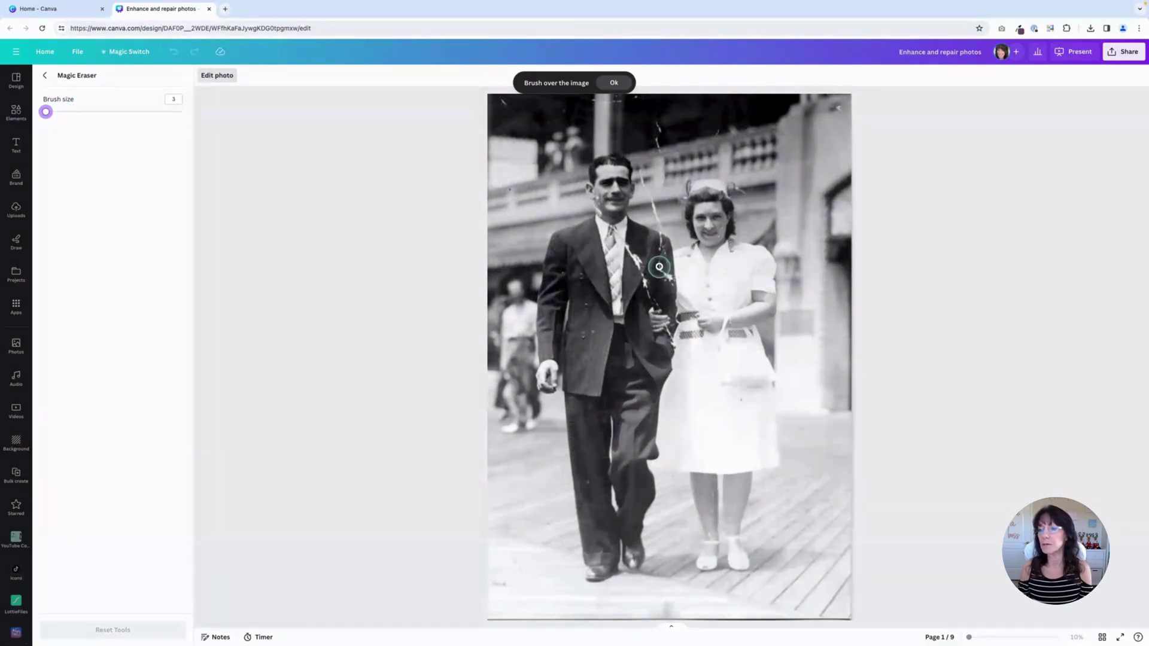
scroll(659, 266, "up", 5)
scroll(659, 266, "up", 3)
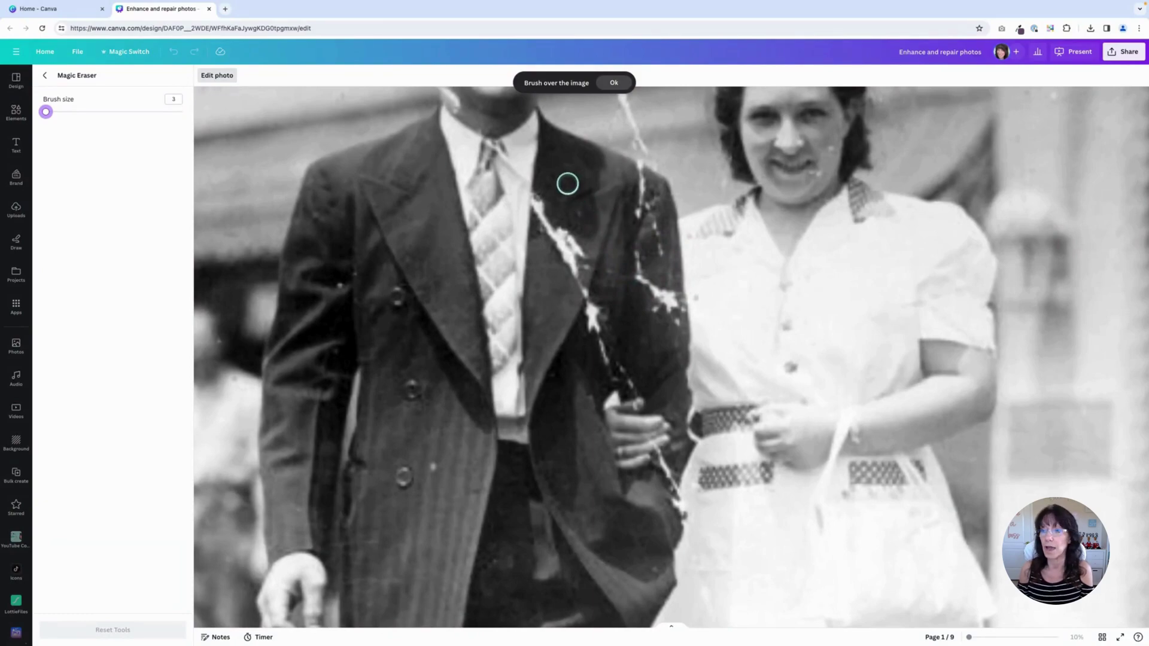
Step: Brush away the white crack running down the man's lapel and along its edge
left_click_drag(544, 181, 548, 239)
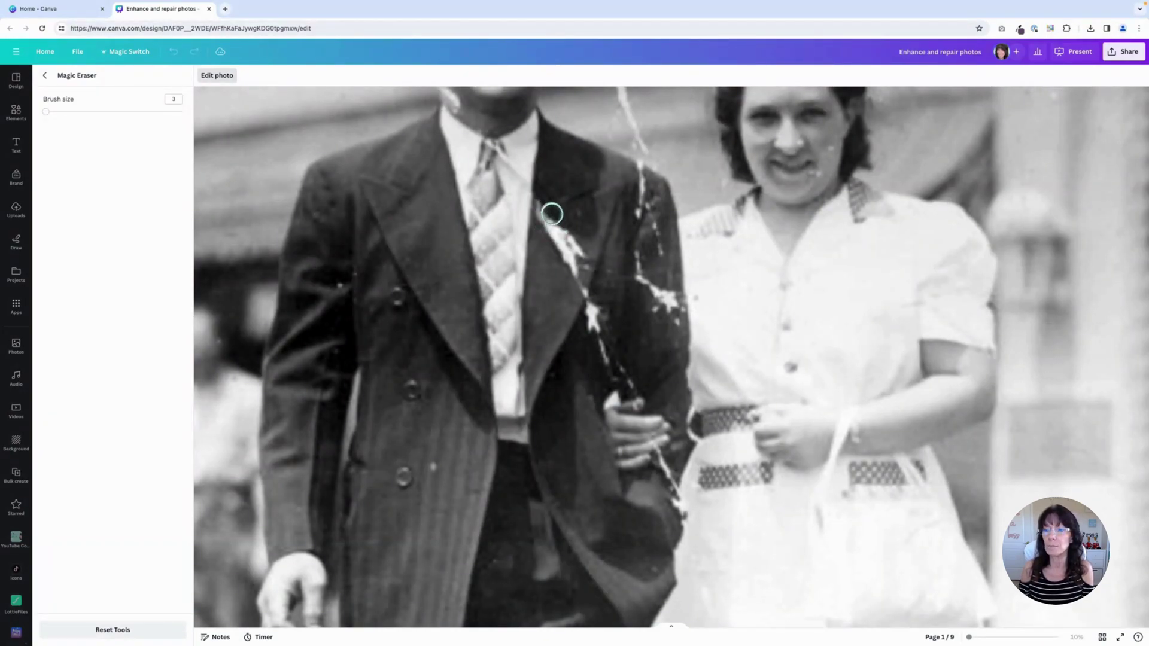
mouse_move(540, 193)
left_mouse_down()
mouse_move(538, 285)
mouse_move(548, 233)
mouse_move(557, 228)
mouse_move(556, 289)
mouse_move(582, 221)
mouse_move(568, 305)
mouse_move(589, 245)
left_mouse_up()
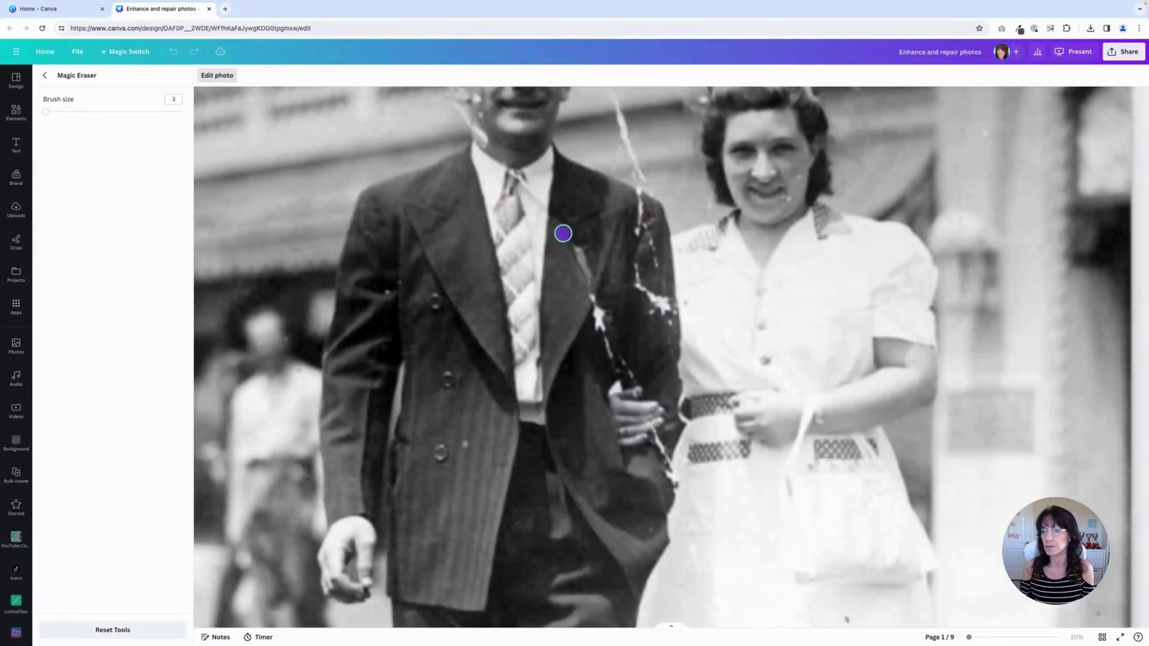
mouse_move(563, 233)
left_mouse_down()
mouse_move(611, 363)
mouse_move(604, 285)
mouse_move(632, 379)
mouse_move(611, 279)
left_mouse_up()
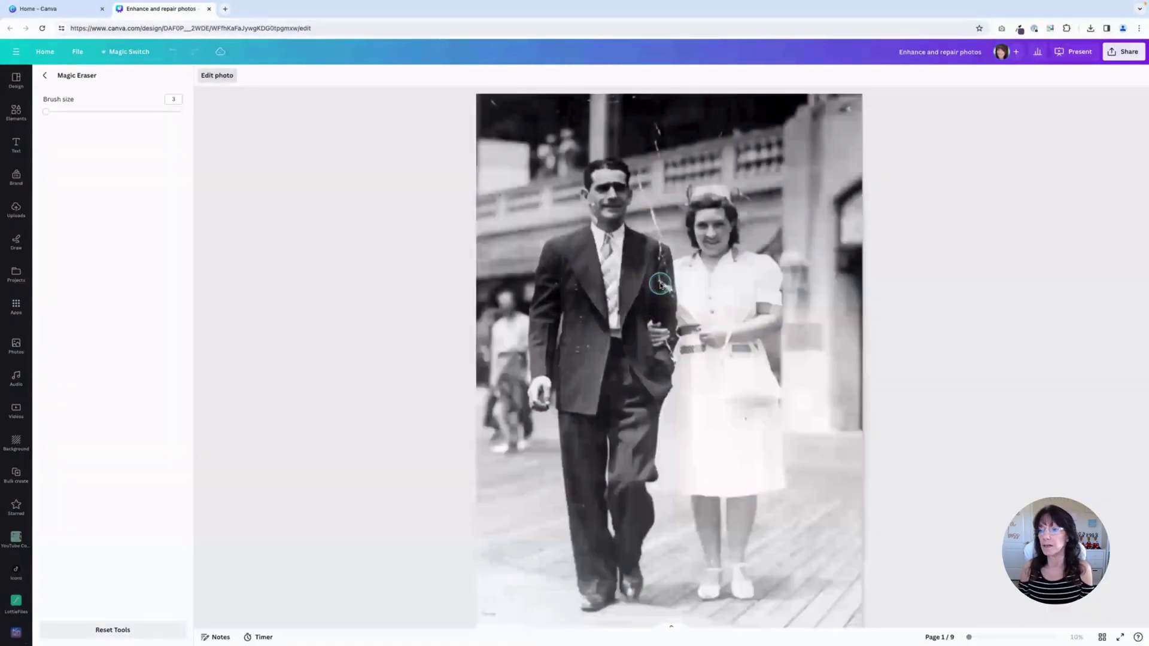
scroll(660, 284, "up", 5)
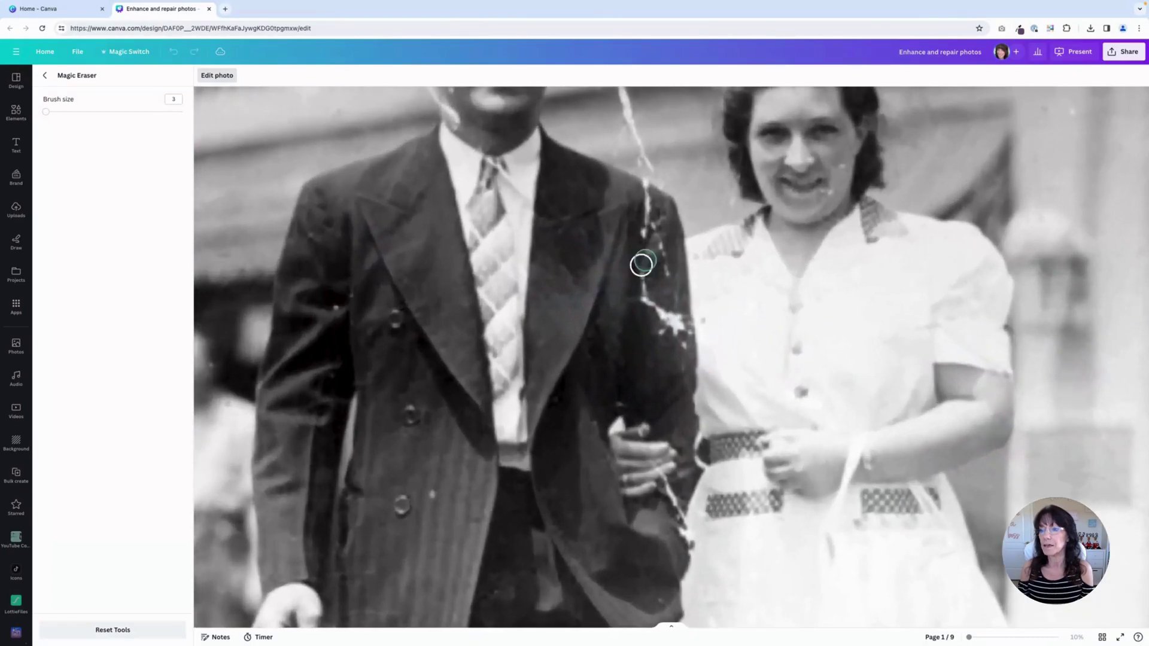
mouse_move(646, 178)
left_mouse_down()
mouse_move(649, 305)
mouse_move(685, 343)
mouse_move(681, 305)
mouse_move(662, 343)
mouse_move(660, 197)
mouse_move(635, 249)
mouse_move(648, 360)
left_mouse_up()
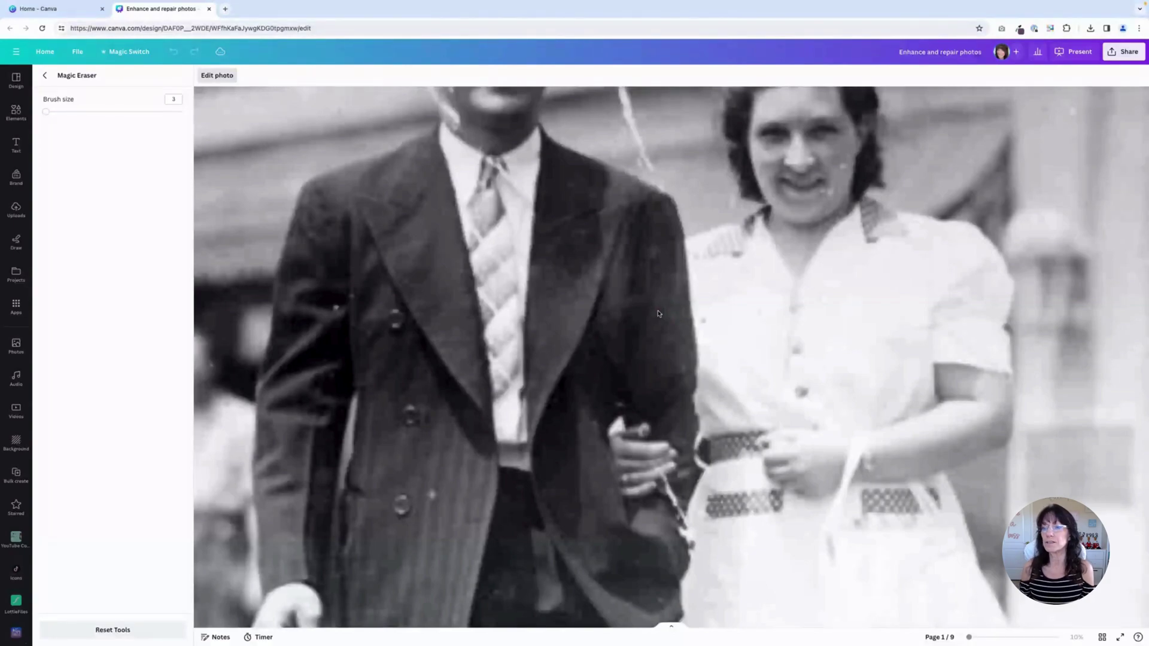
scroll(658, 313, "down", 5)
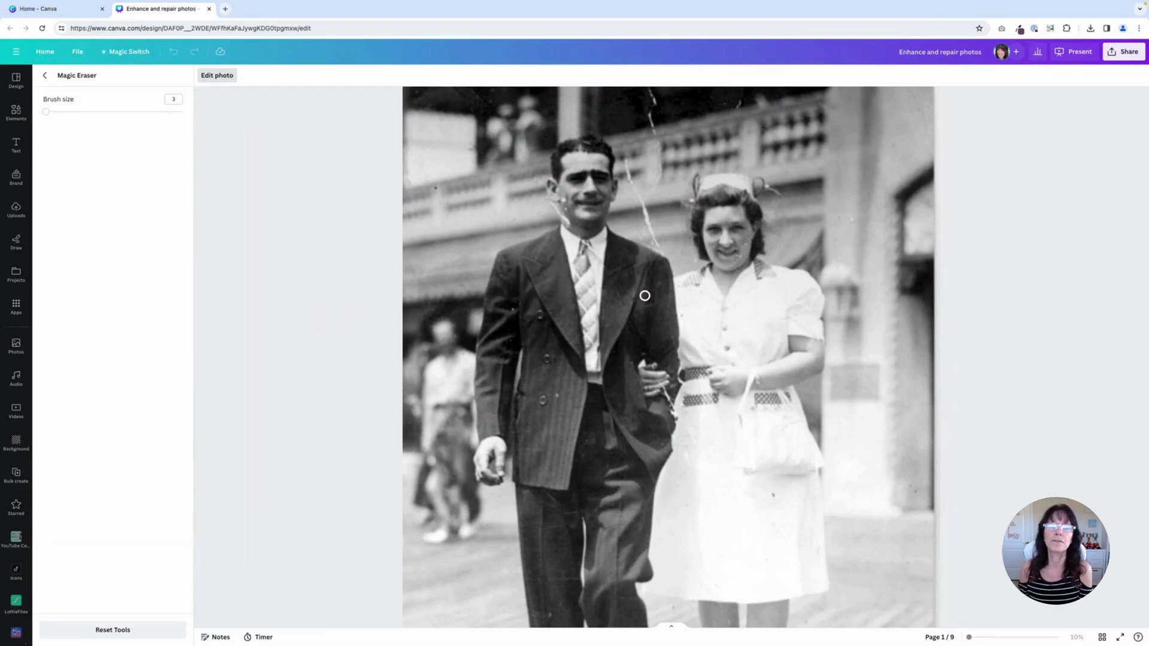
Step: Erase the crack spots by the man's shoulder and on his lapel
left_click(641, 249)
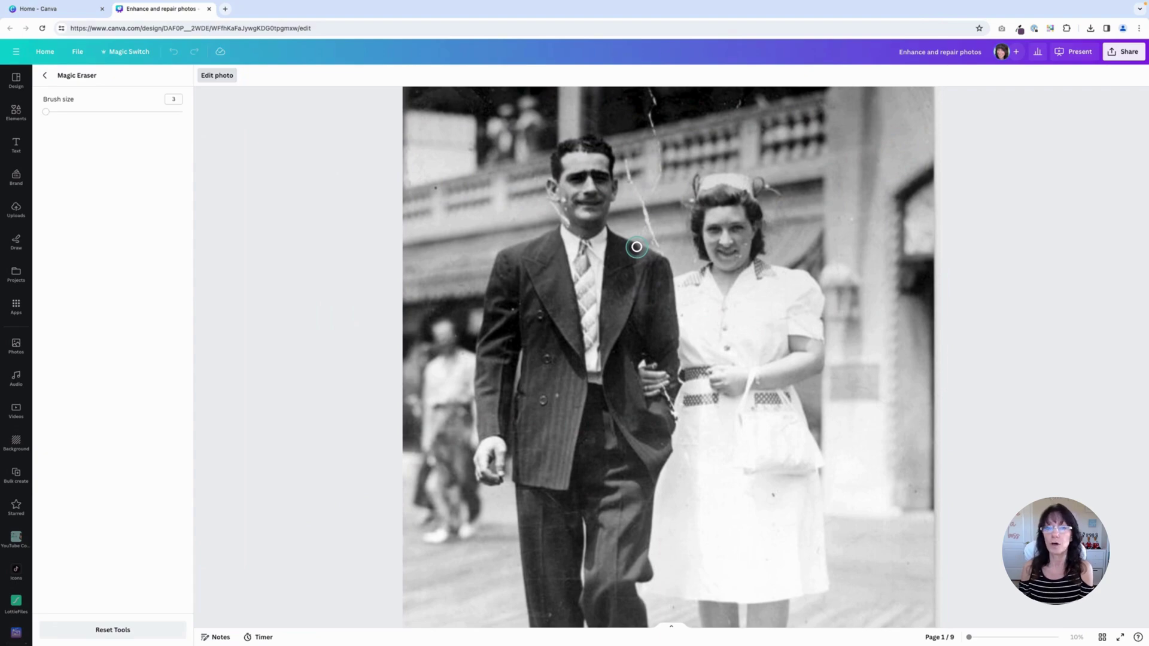
left_click(651, 199)
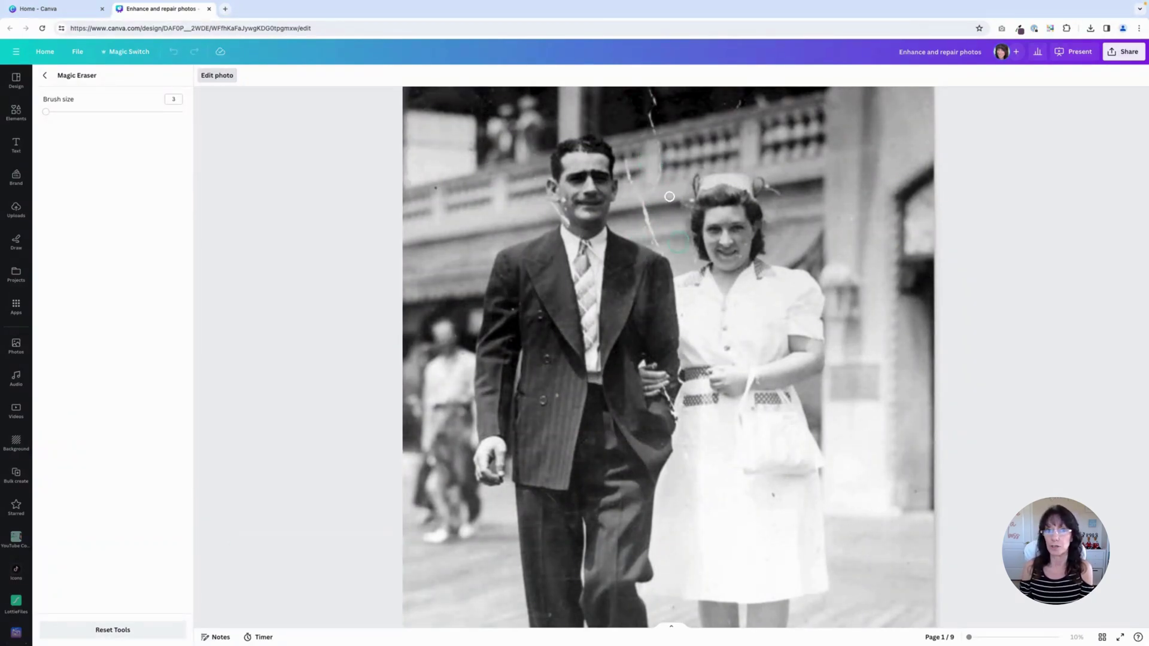
left_click(548, 297)
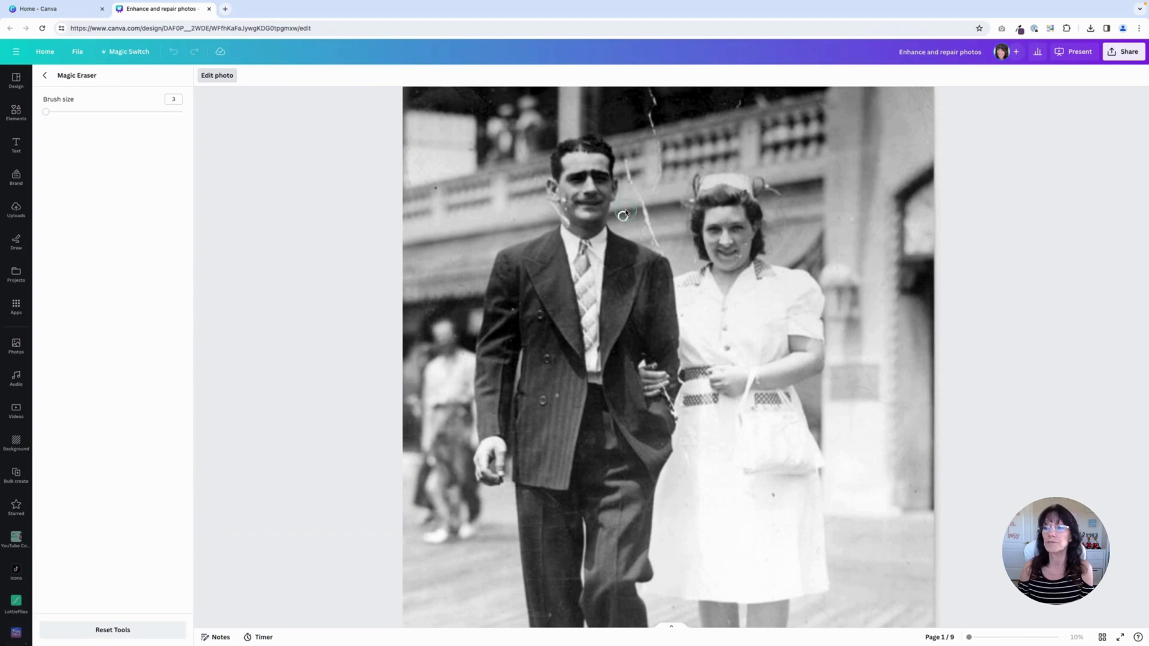
Step: Brush out the scratches beside the faces, on the man's cheek and on the balcony
scroll(632, 183, "up", 5)
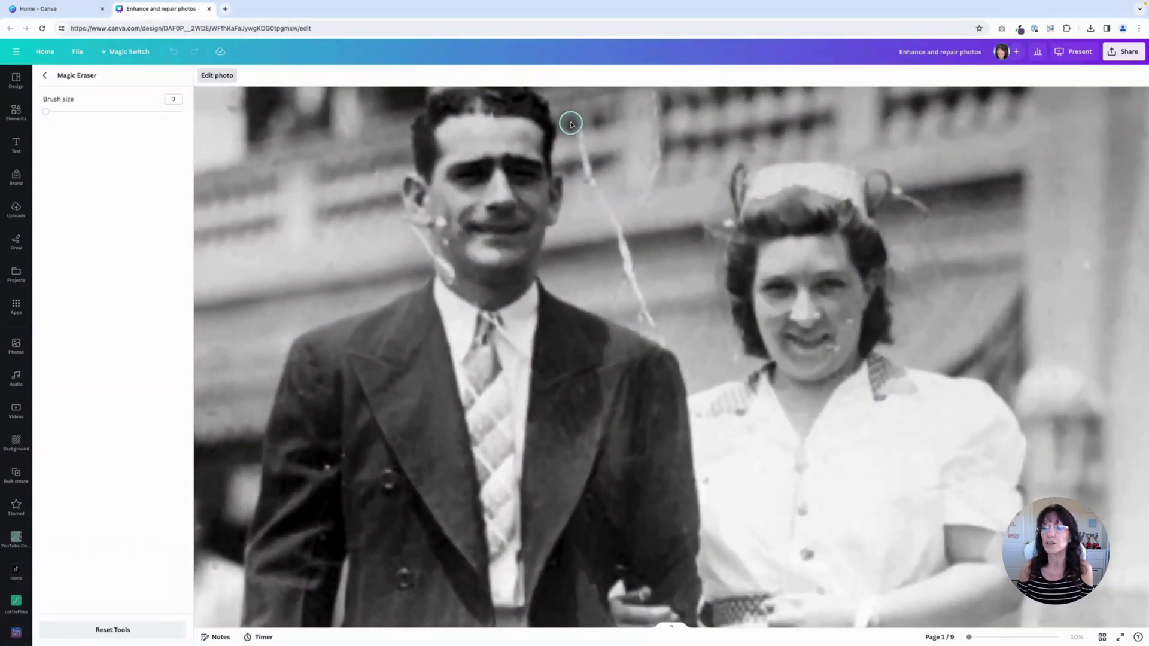
left_click_drag(574, 125, 616, 228)
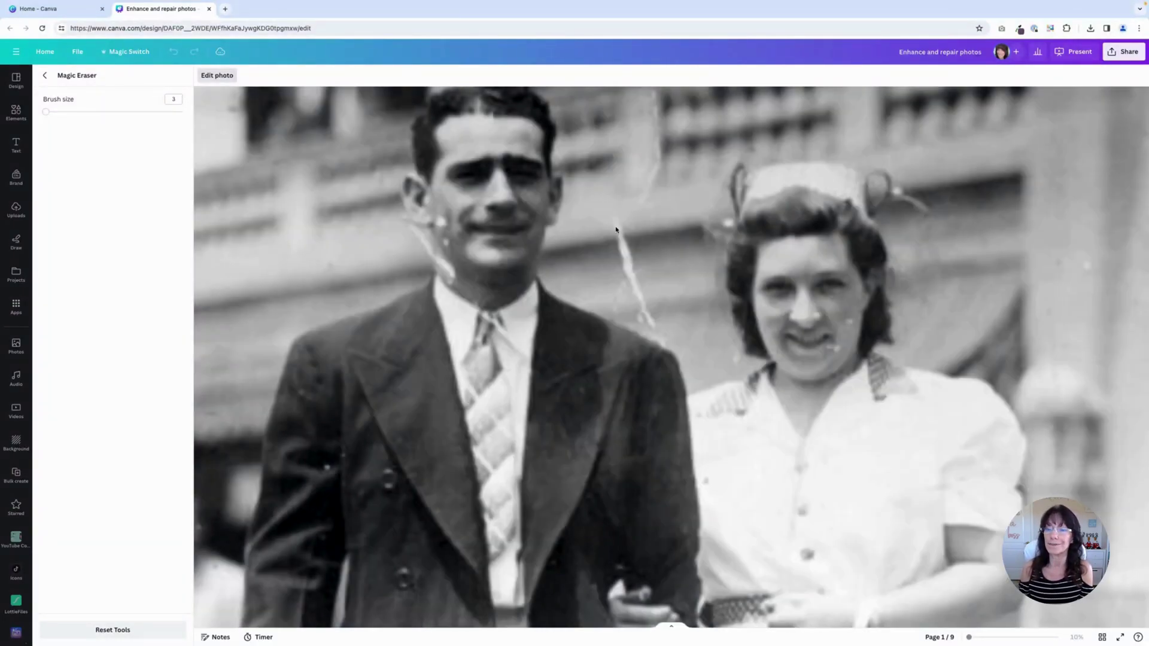
left_click_drag(612, 189, 654, 329)
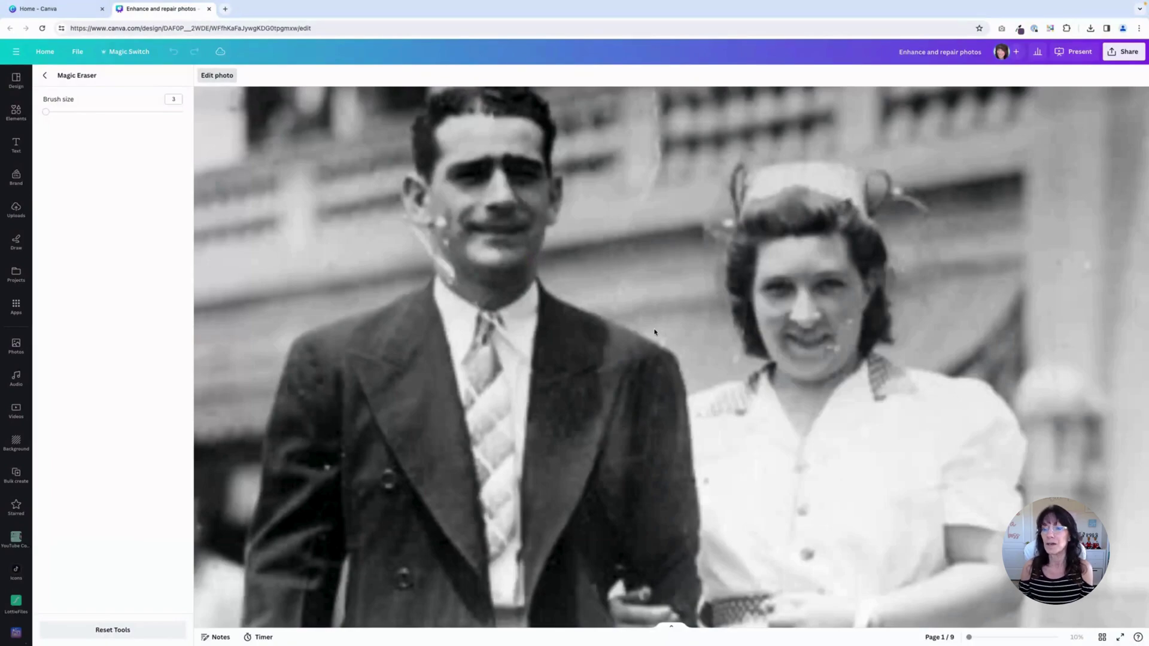
left_click_drag(443, 249, 451, 281)
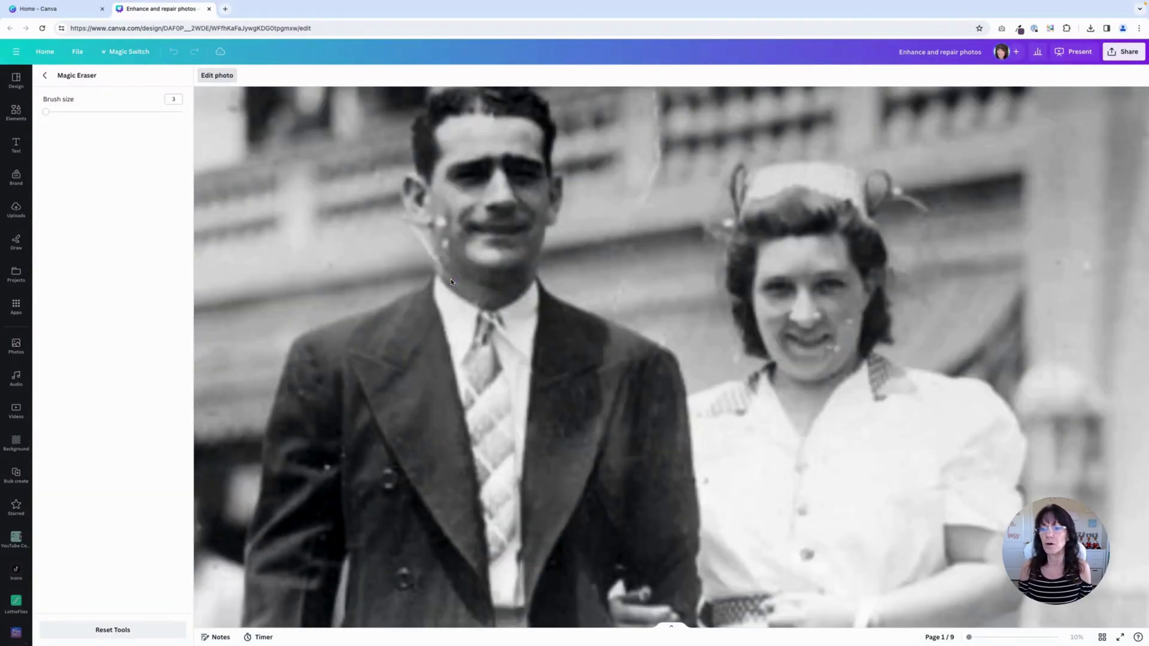
scroll(451, 282, "down", 5)
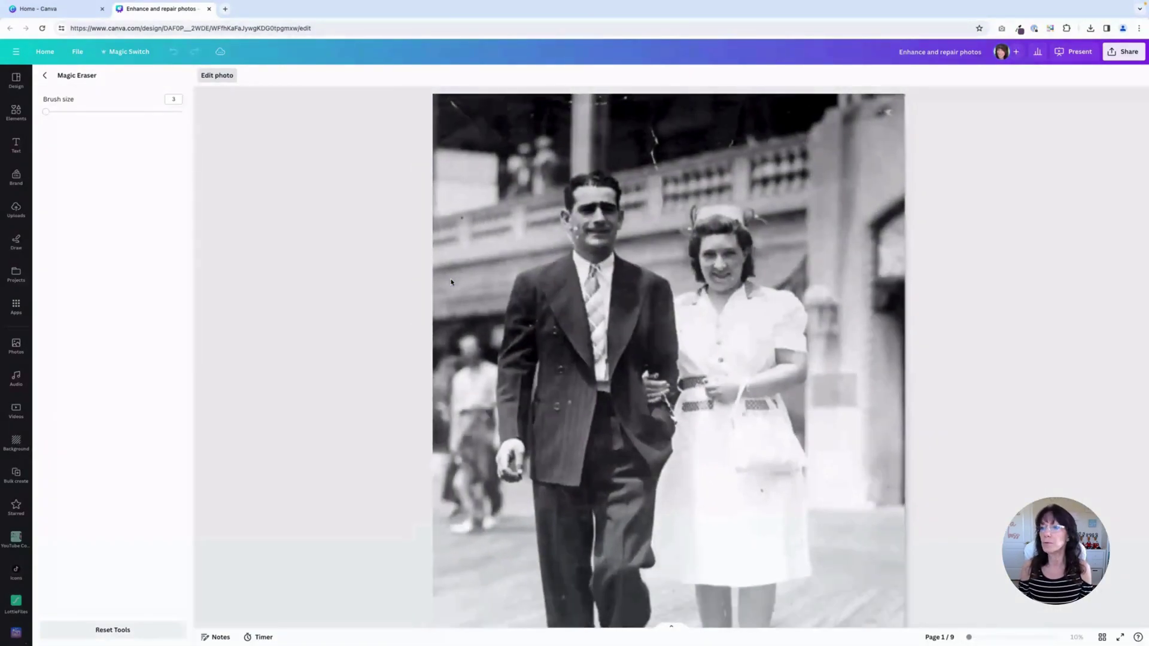
left_click_drag(654, 123, 653, 165)
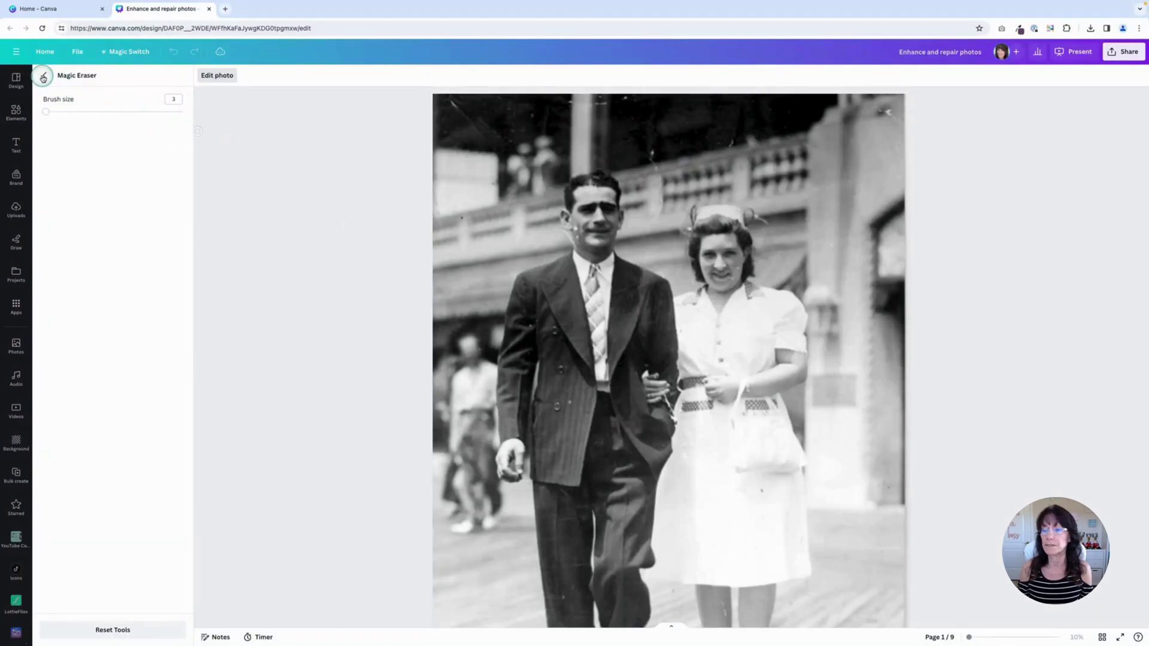
Step: Apply the Magic Eraser fixes and zoom in to inspect the repaired photo
left_click(43, 77)
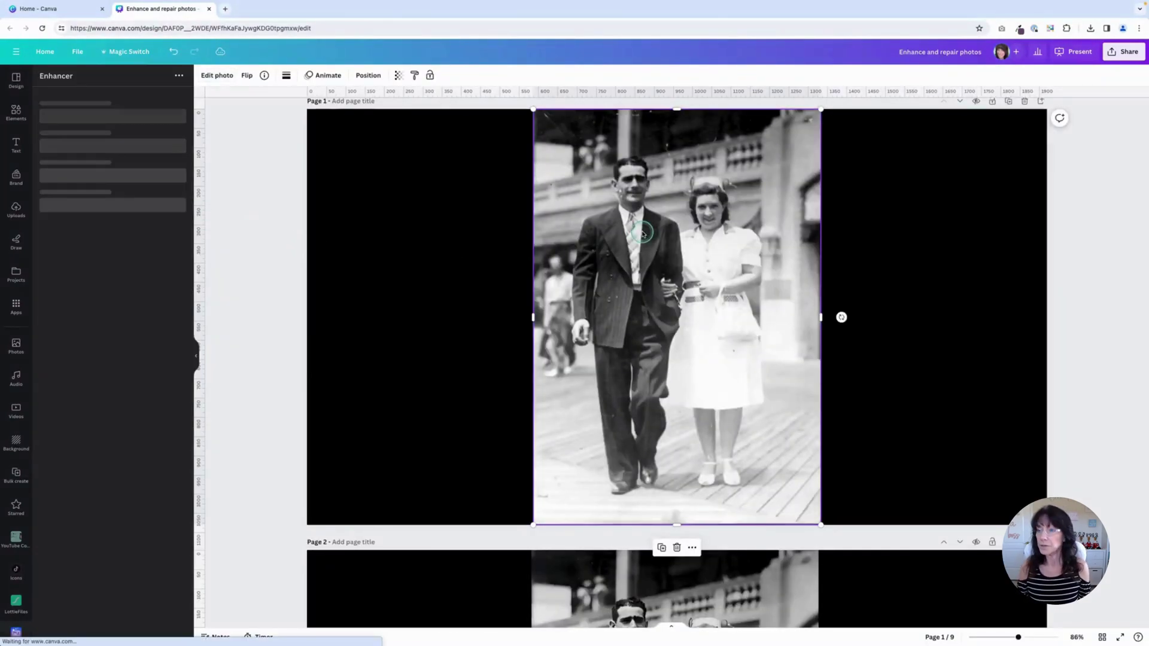
scroll(642, 233, "up", 5)
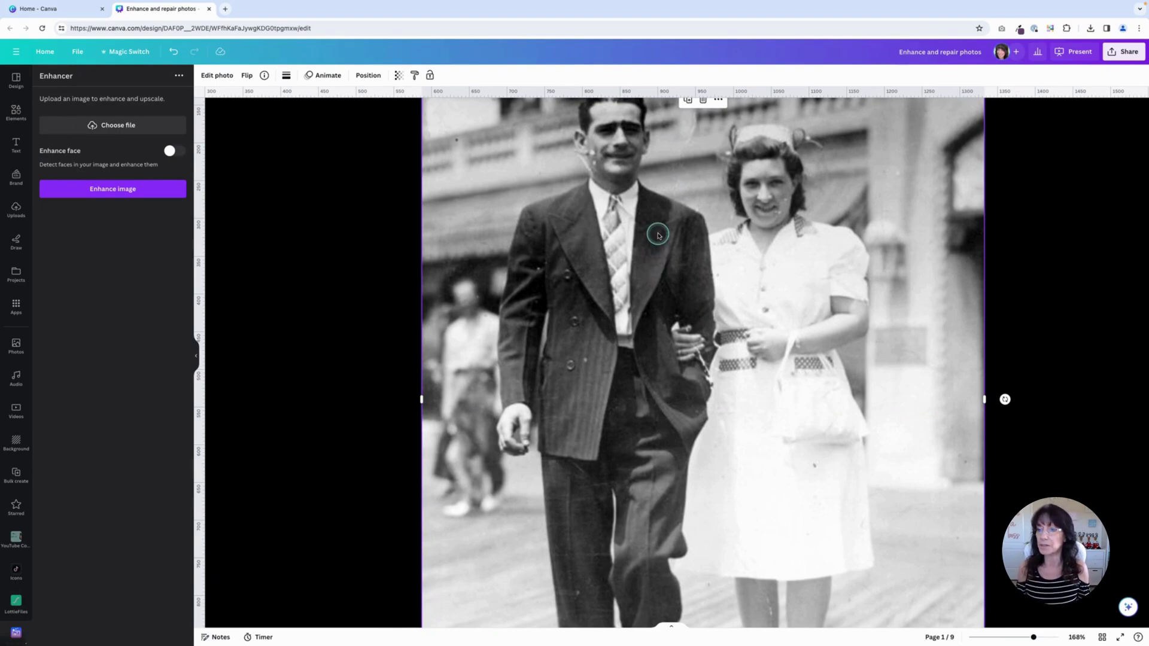
scroll(659, 235, "up", 5)
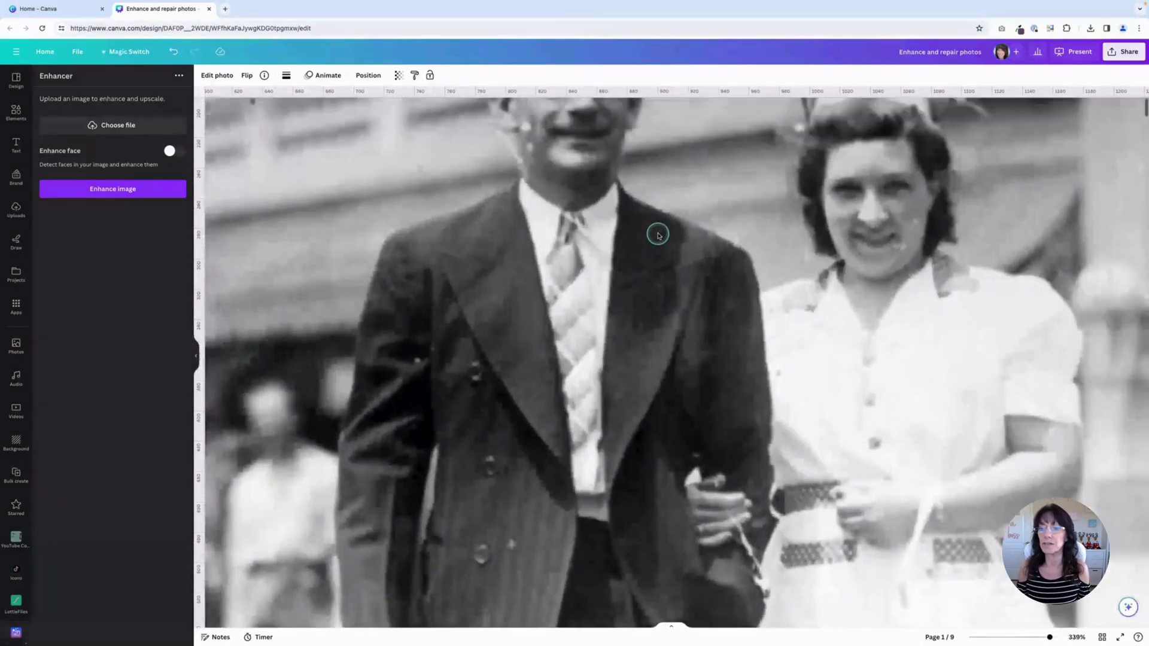
scroll(659, 235, "up", 1)
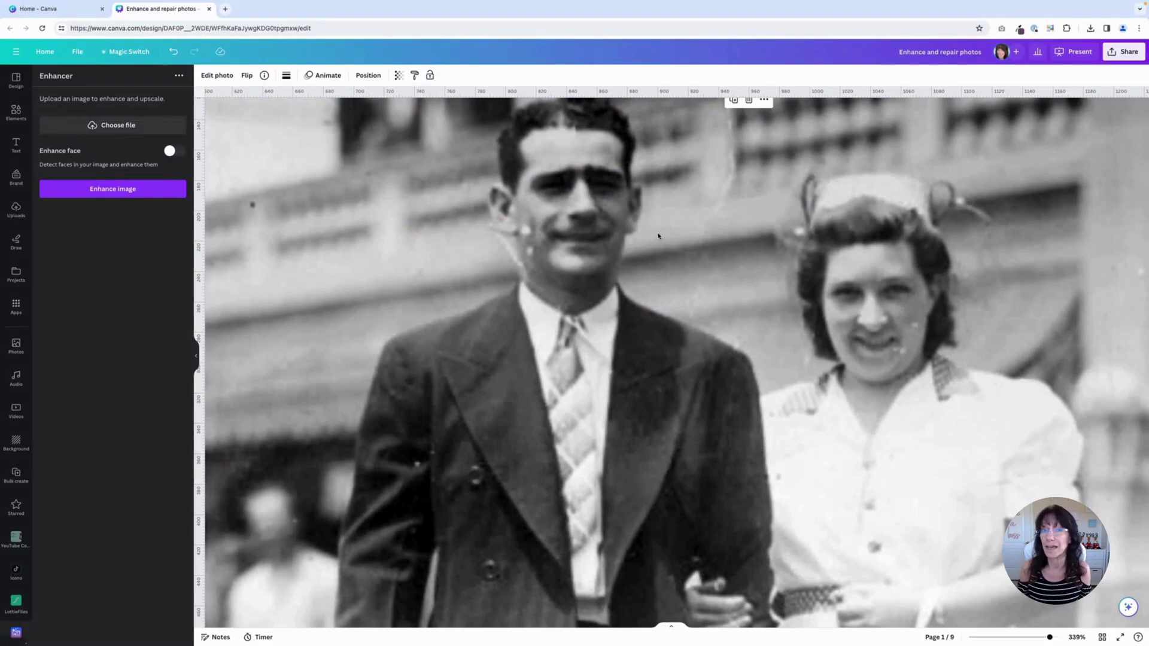
scroll(659, 235, "down", 5)
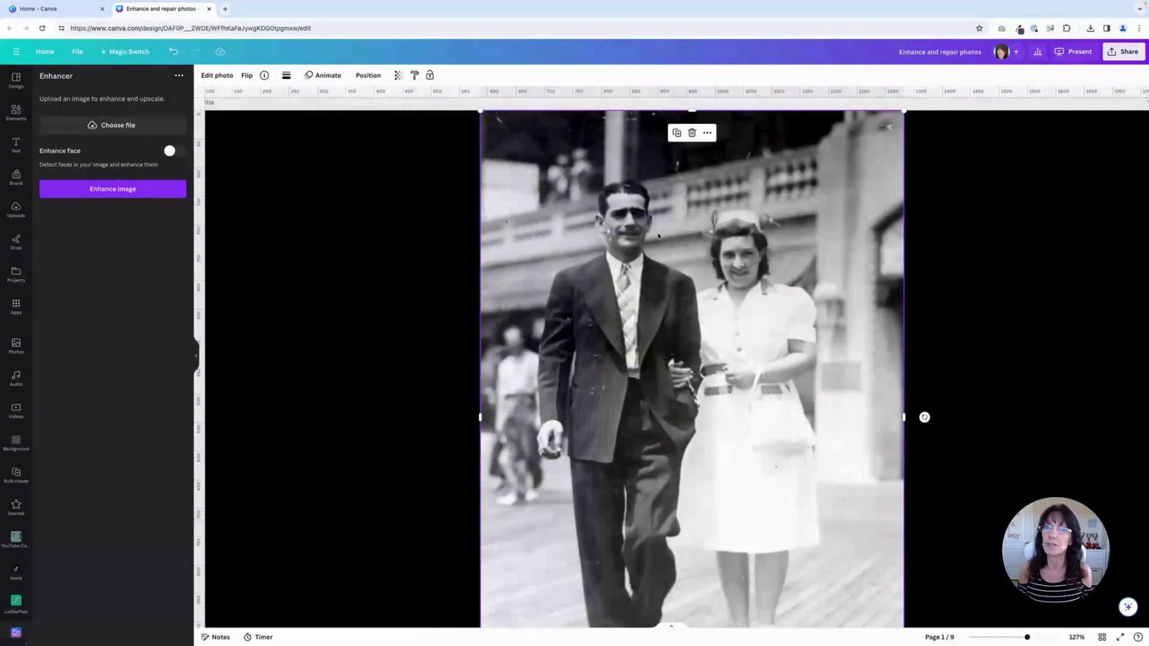
scroll(619, 240, "down", 2)
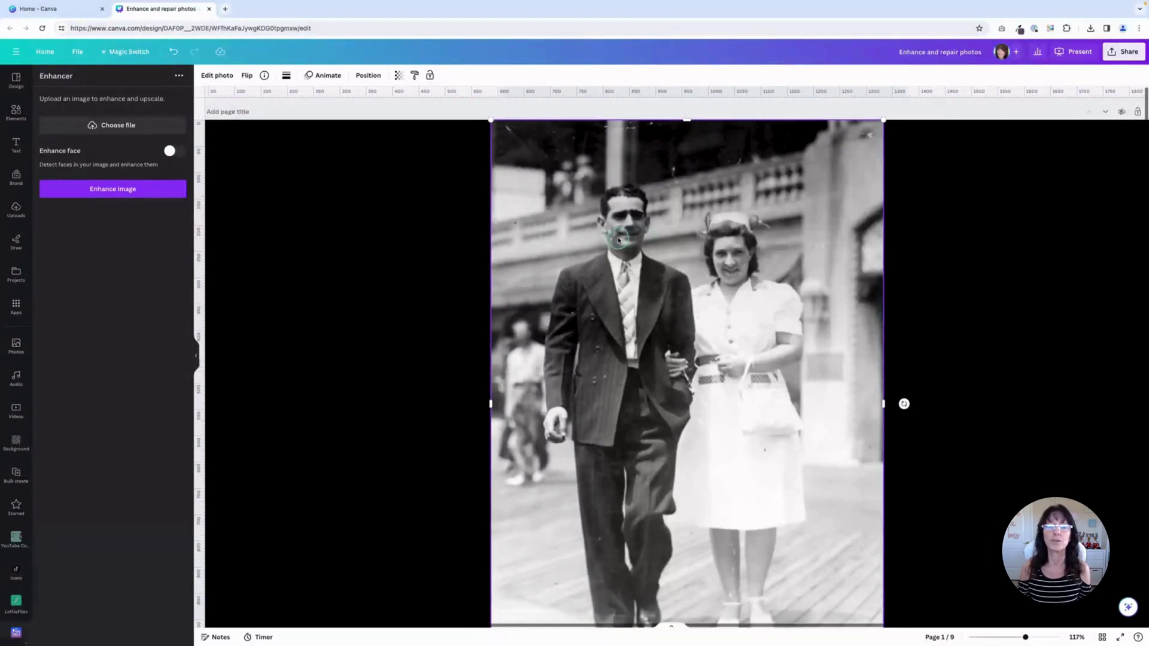
Step: Deselect the photo and scroll down to compare it with Page 2's photo
left_click(241, 241)
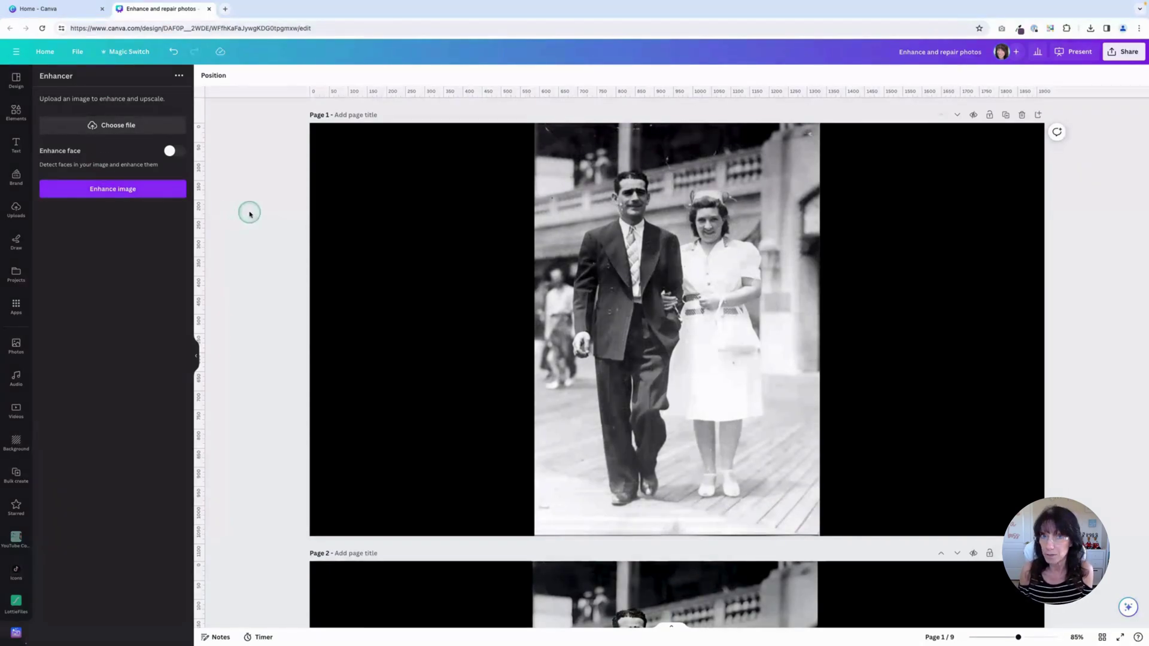
scroll(250, 213, "down", 6)
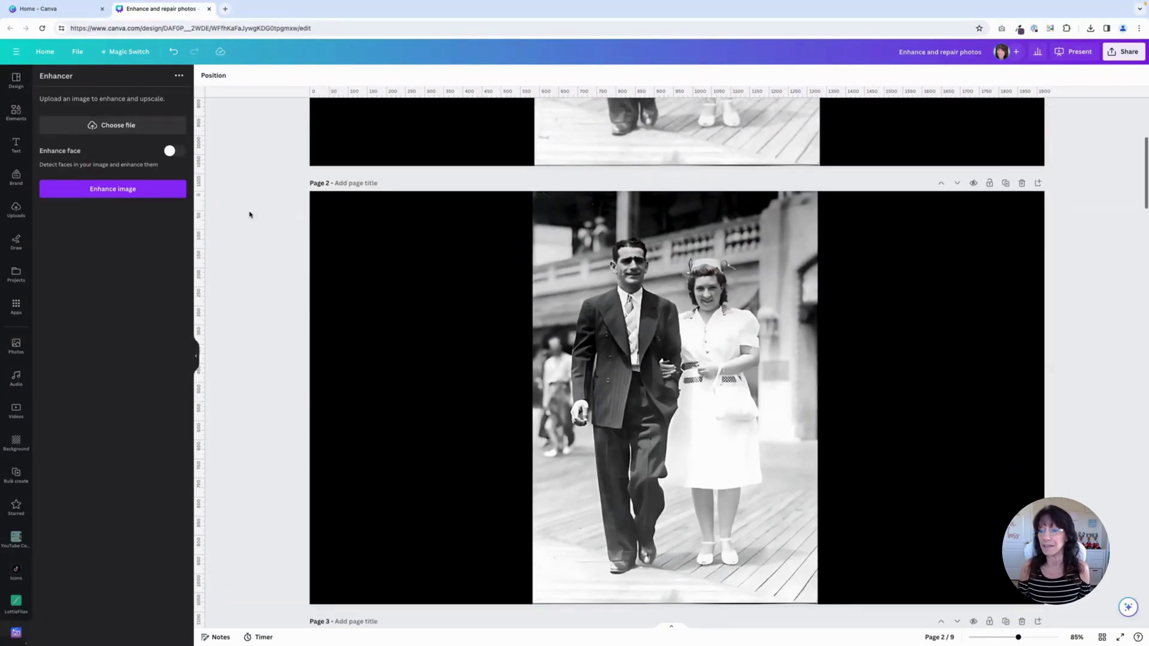
scroll(663, 350, "up", 5, "ctrl")
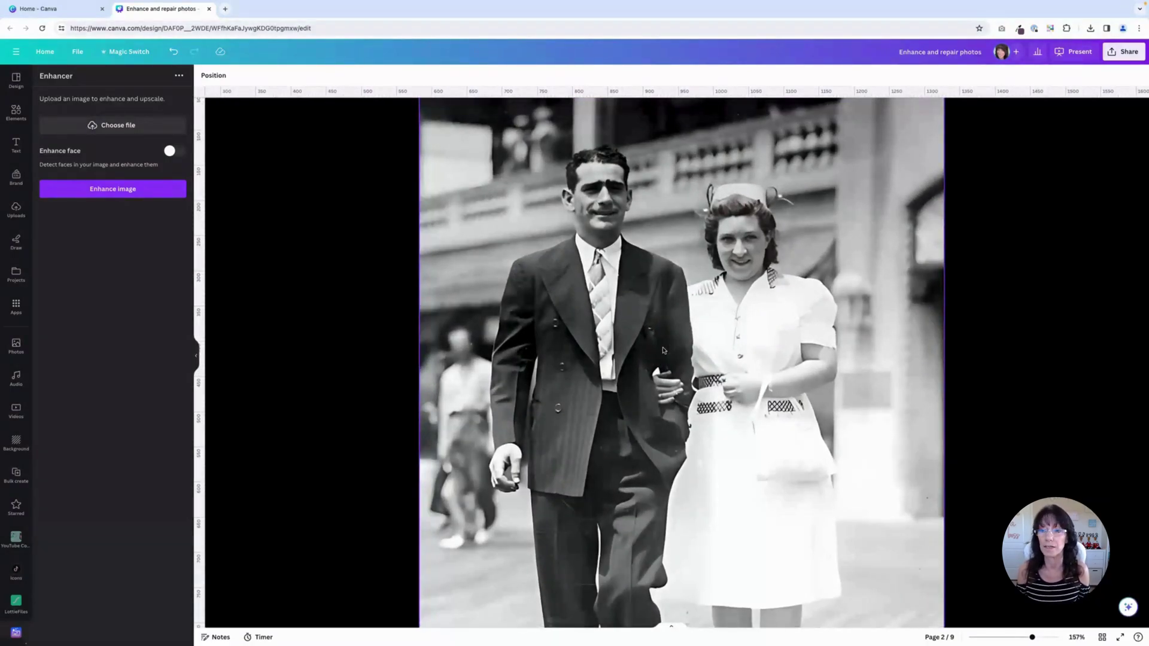
scroll(663, 351, "down", 5, "ctrl")
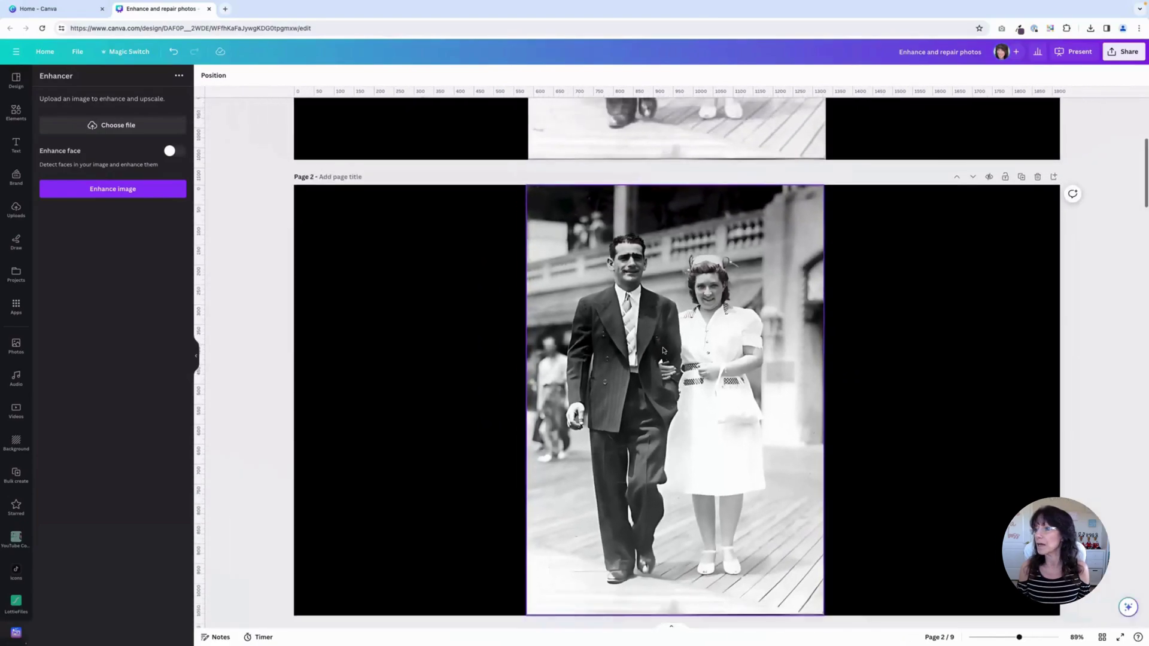
Step: Add page 3 and place an Enhancer copy of the scan with Enhance face, upscaled 500%
left_click(1054, 171)
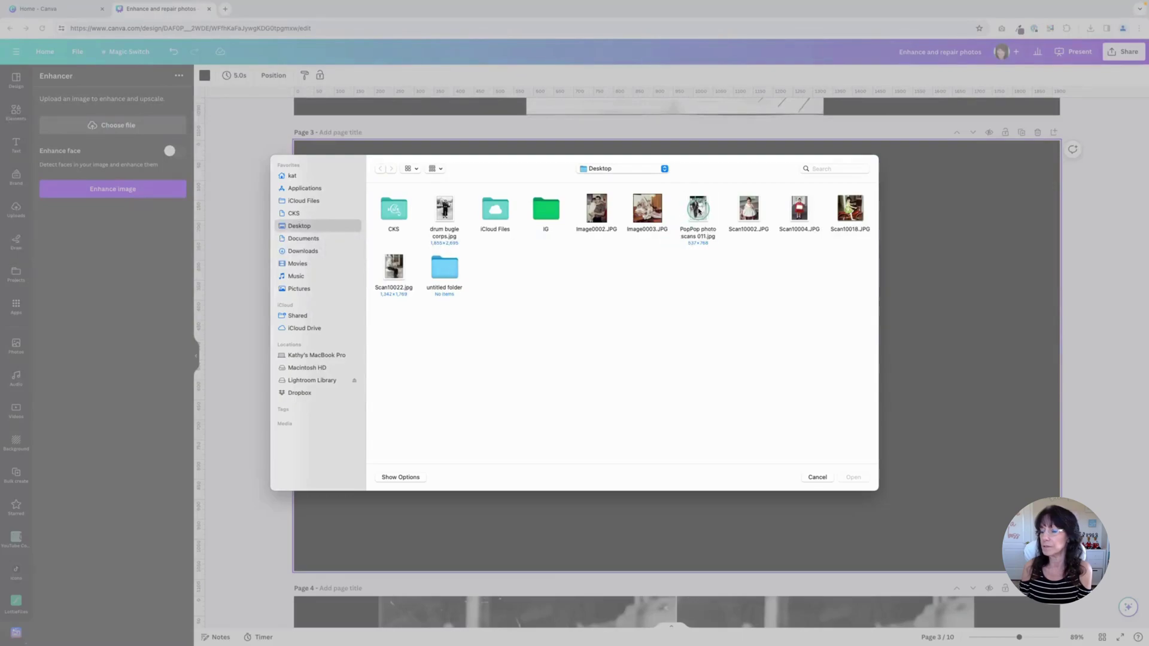
left_click(697, 210)
left_click(852, 477)
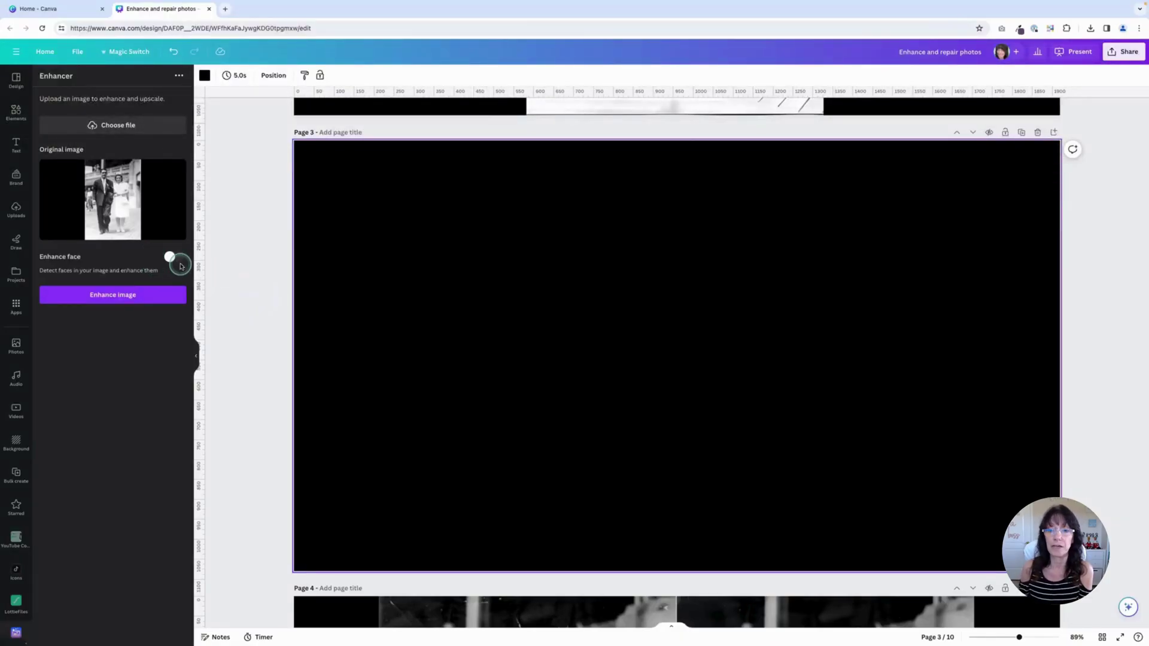
left_click(177, 263)
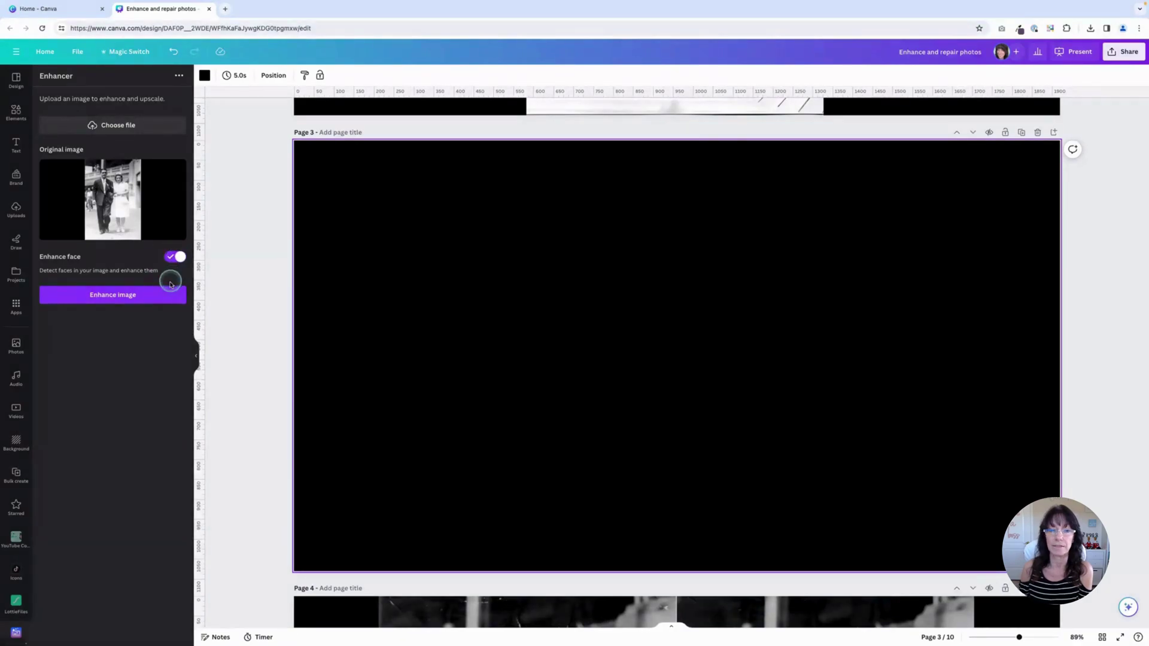
left_click(160, 298)
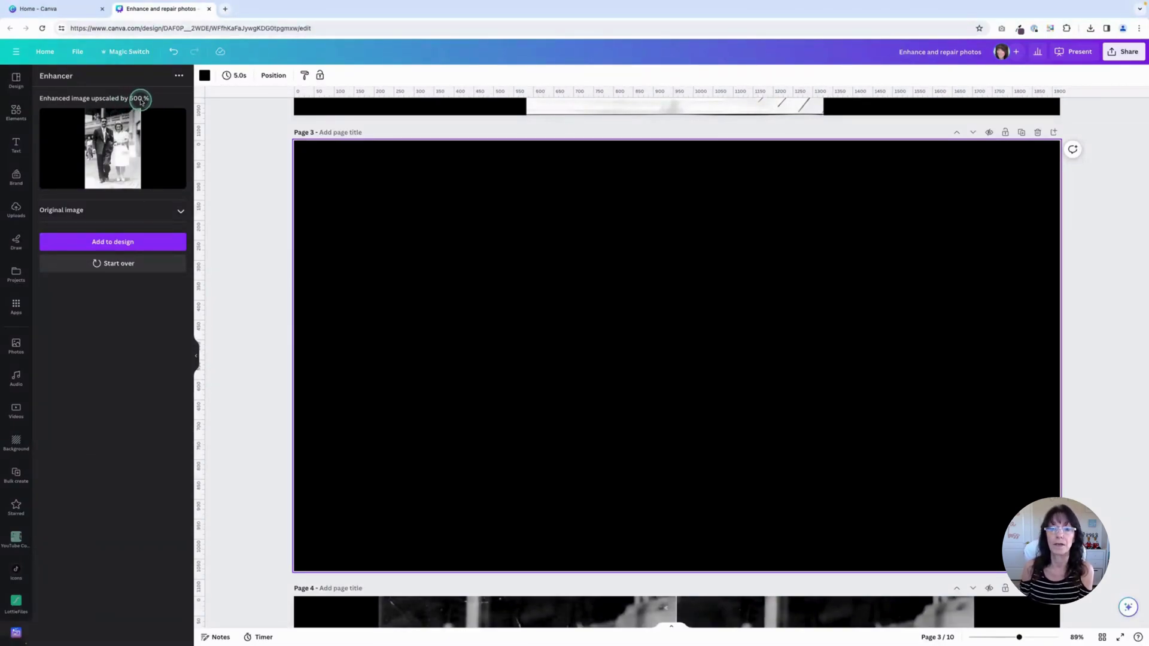
left_click(152, 244)
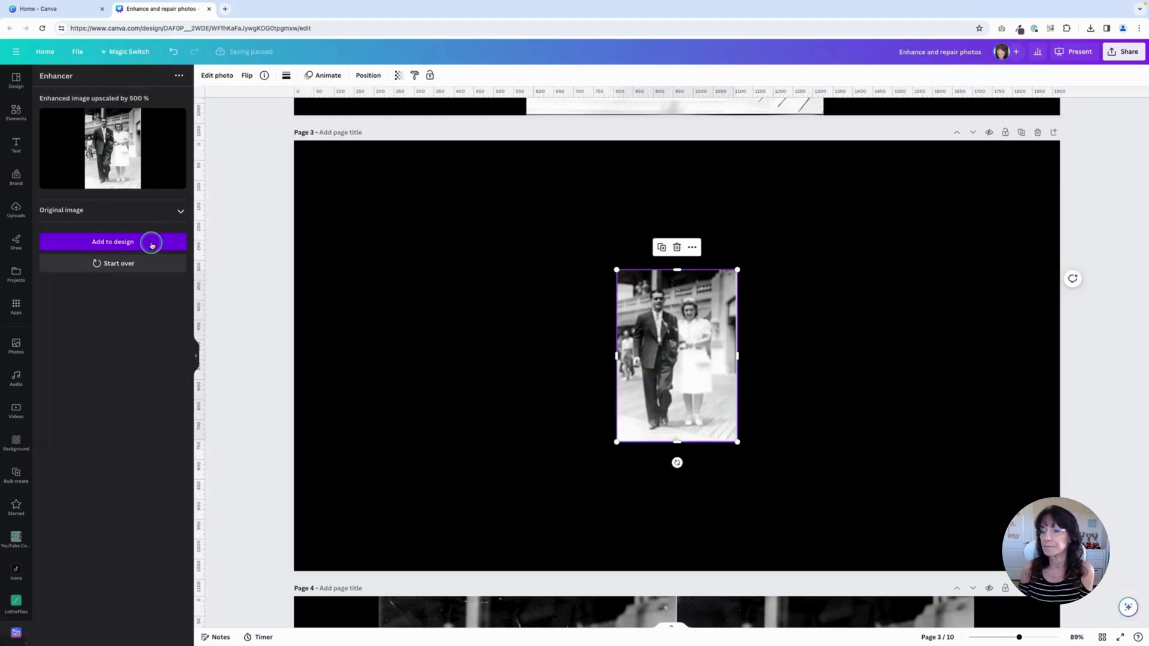
Step: Snap the enhanced photo to the top, enlarge it to full page height, and move it right
left_click(403, 256)
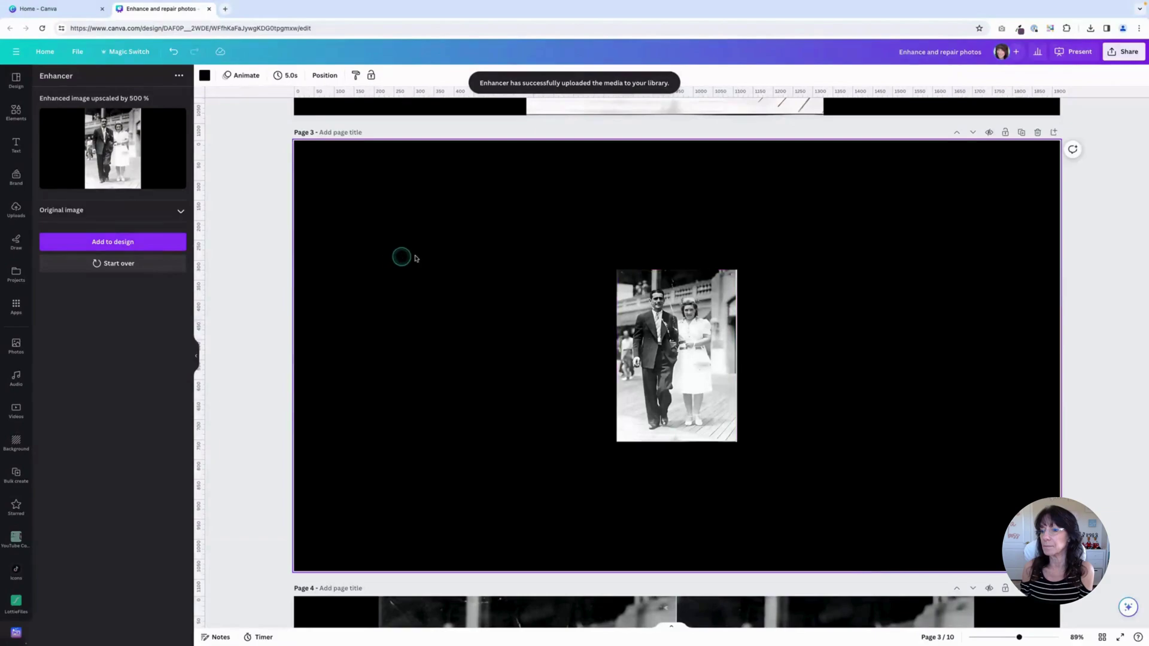
left_click(707, 318)
left_click_drag(707, 318, 649, 238)
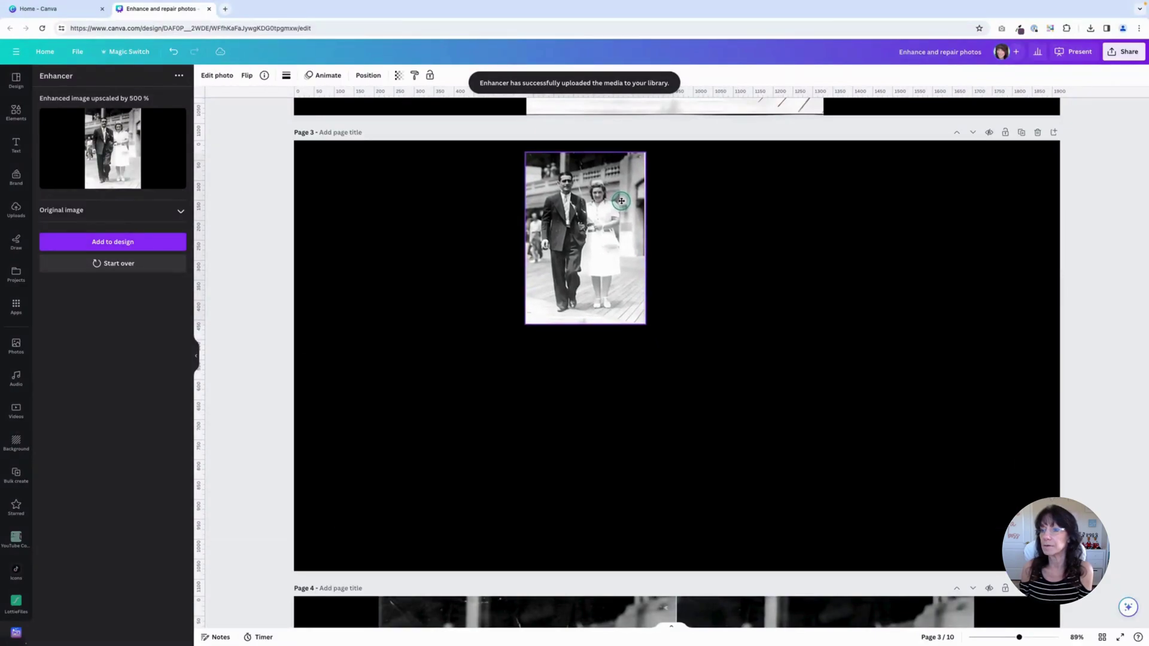
left_click_drag(621, 200, 620, 189)
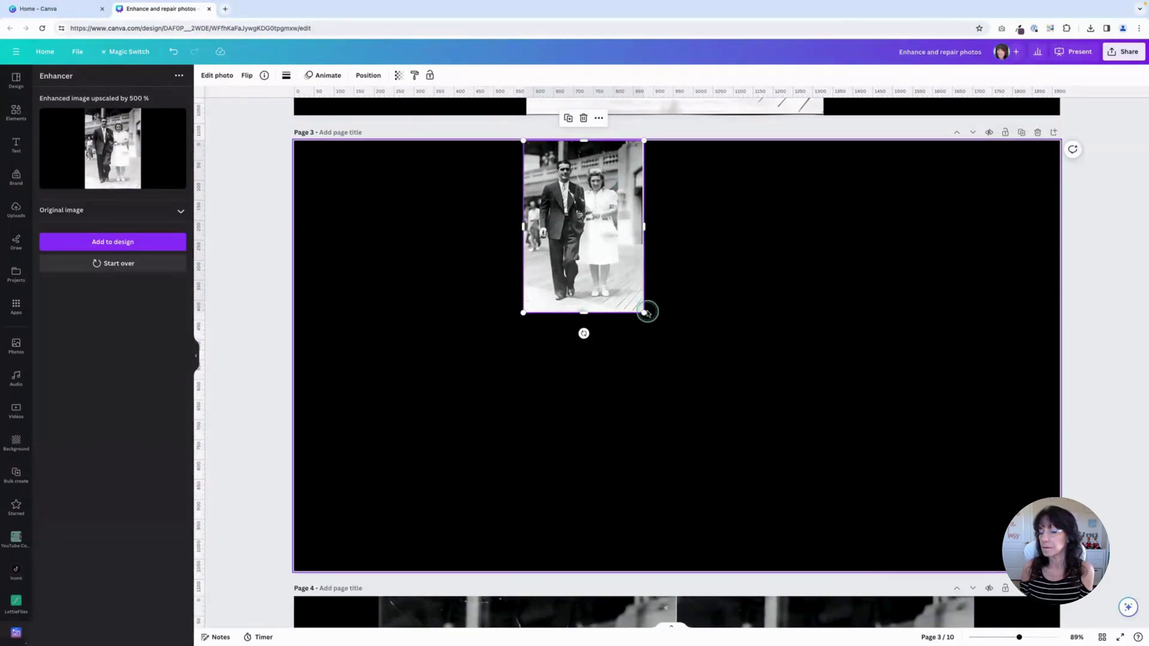
left_click_drag(647, 312, 794, 594)
left_click(431, 405)
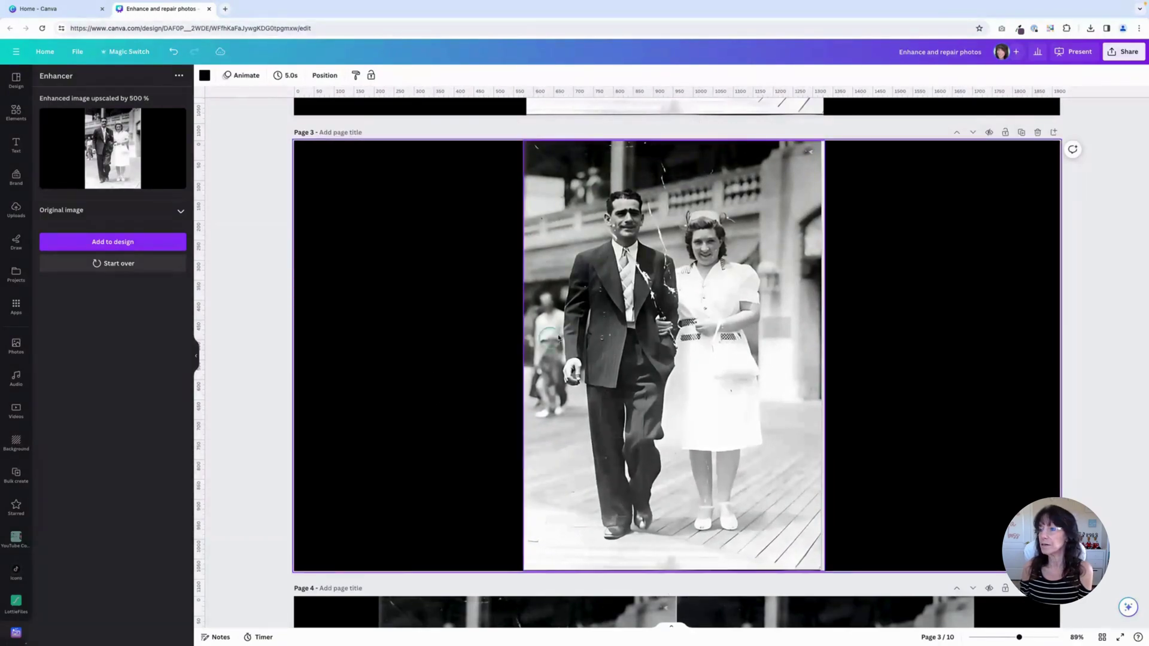
left_click_drag(618, 308, 791, 304)
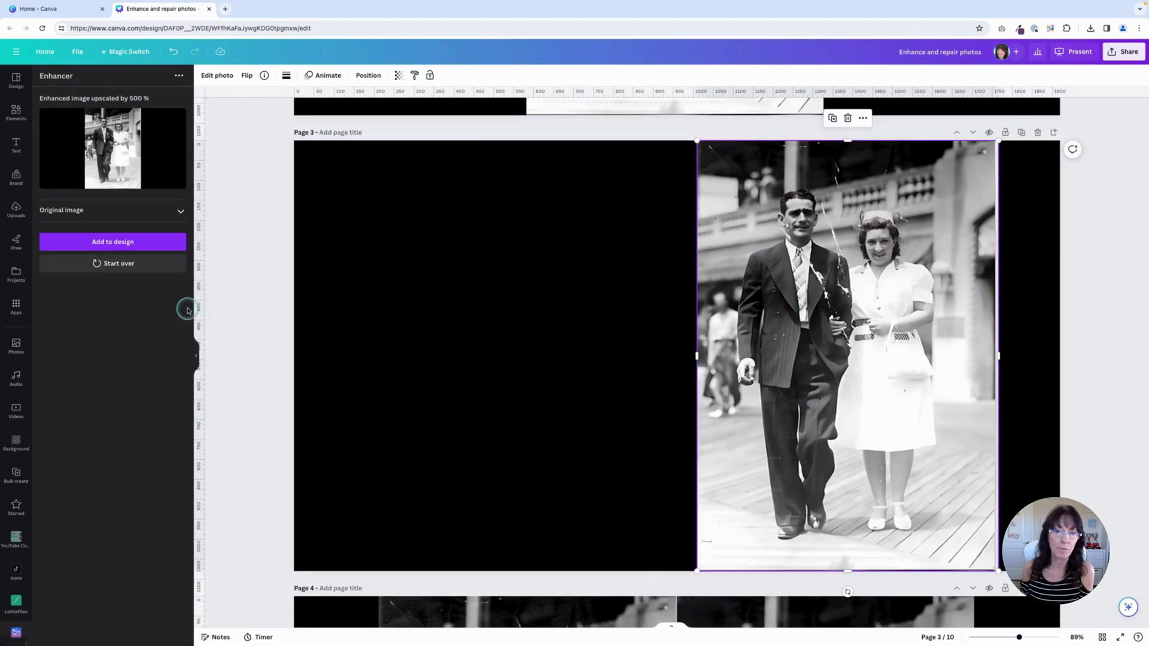
Step: Add the original couple photo from Uploads and enlarge it to page height at the left
left_click(21, 215)
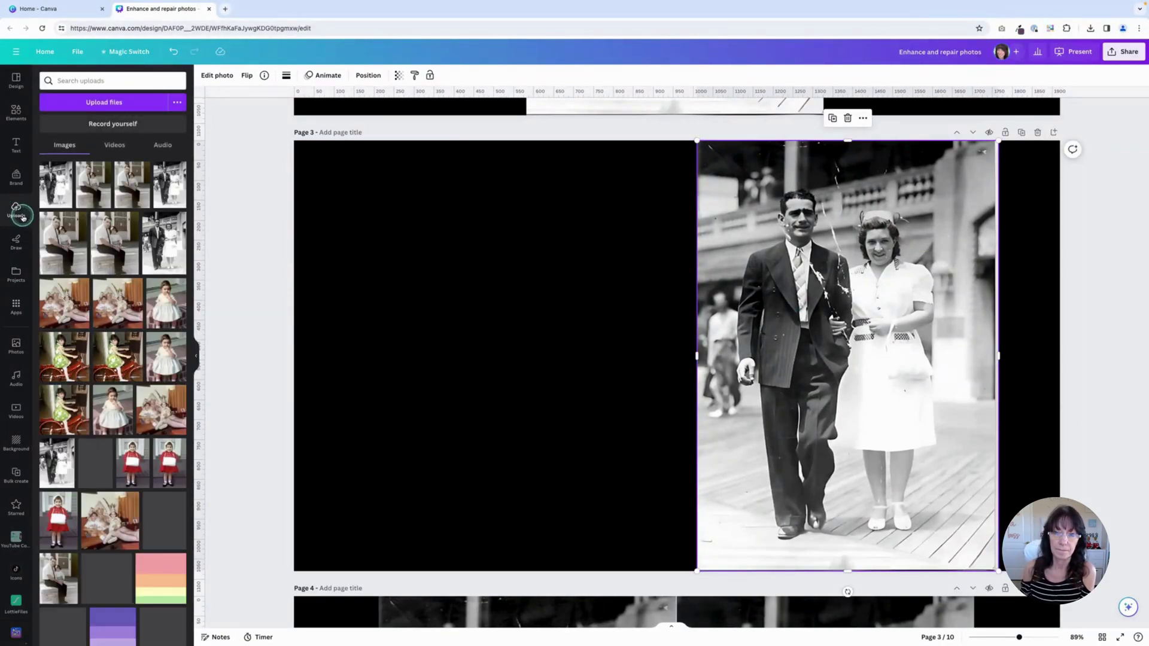
left_click(180, 219)
left_click(235, 461)
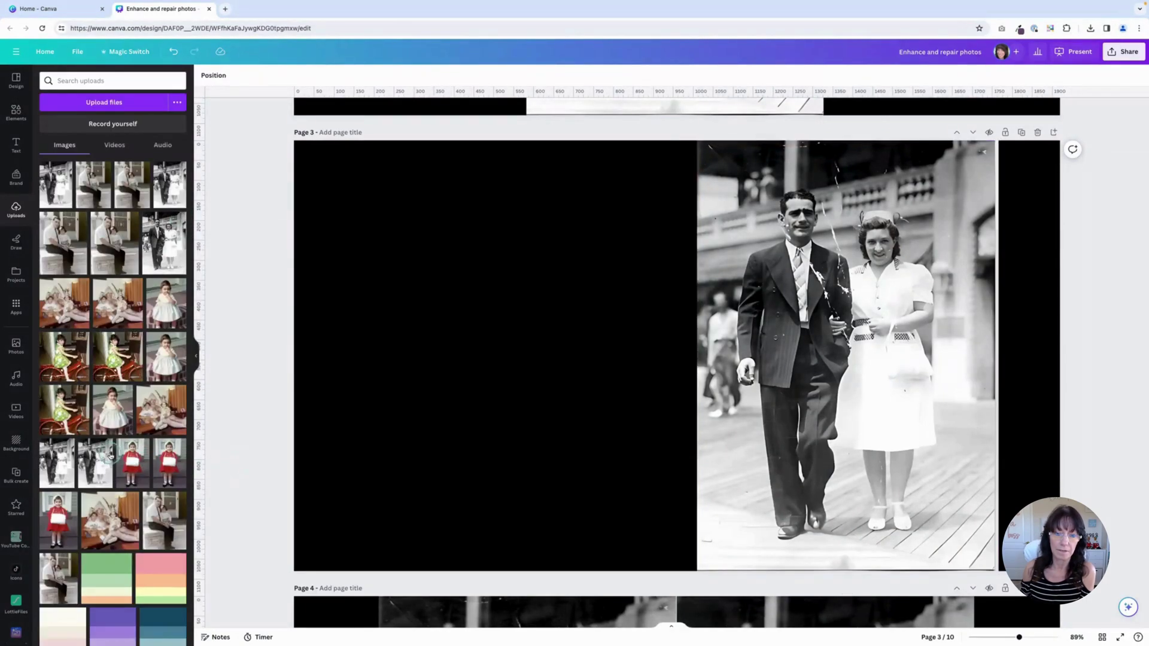
left_click(107, 444)
left_click(252, 407)
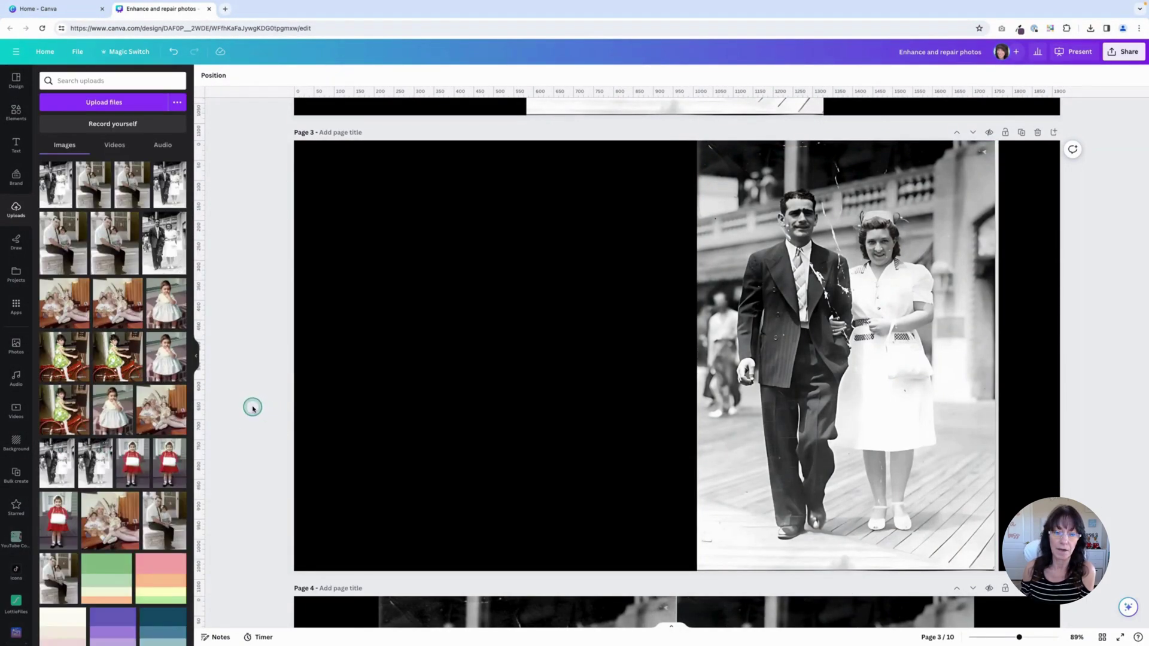
left_click(94, 470)
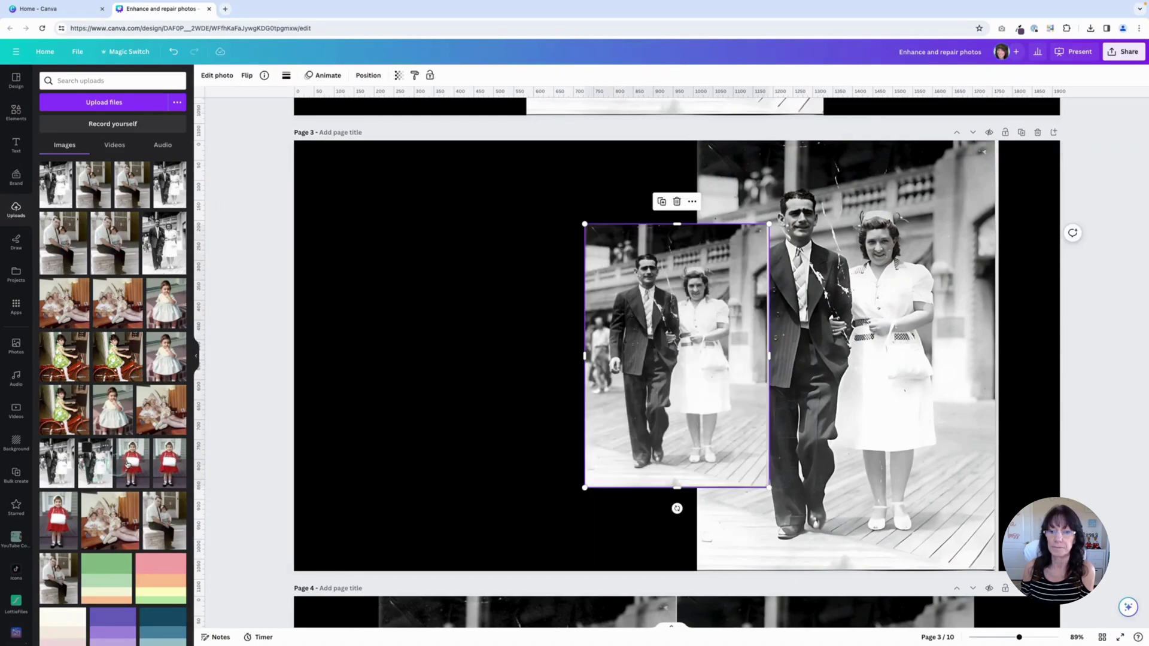
left_click(196, 358)
left_click_drag(517, 328, 263, 245)
left_click_drag(436, 402, 568, 561)
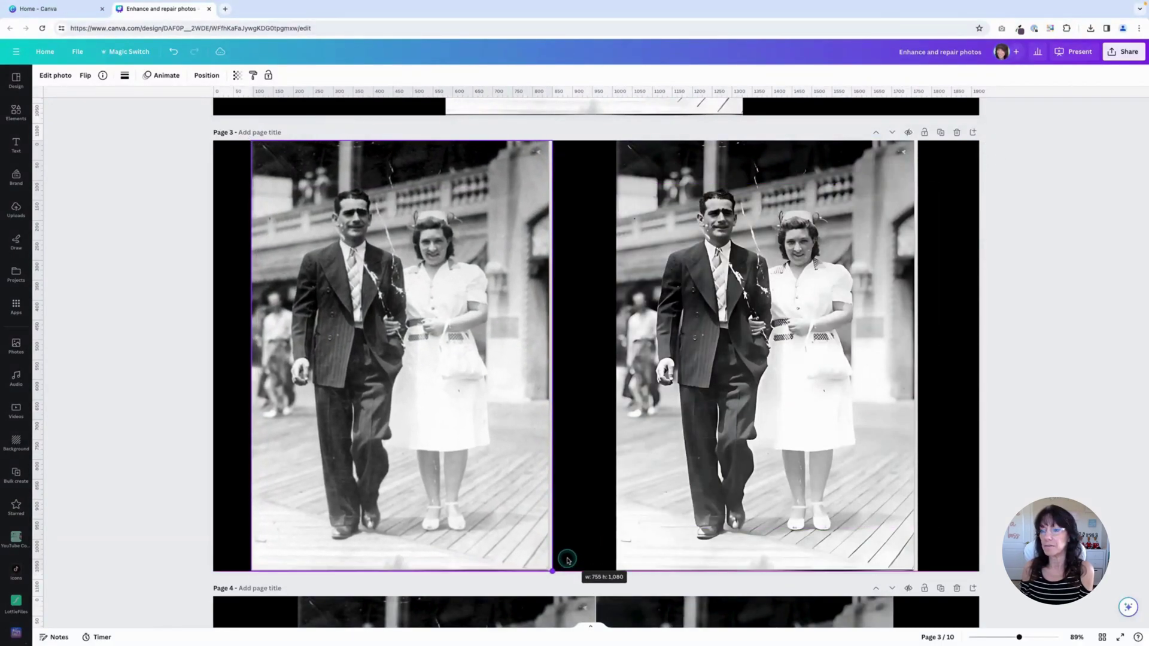
Step: Push the enhanced photo against the original so they touch, then zoom to compare both
left_click_drag(423, 385, 473, 386)
left_click(674, 376)
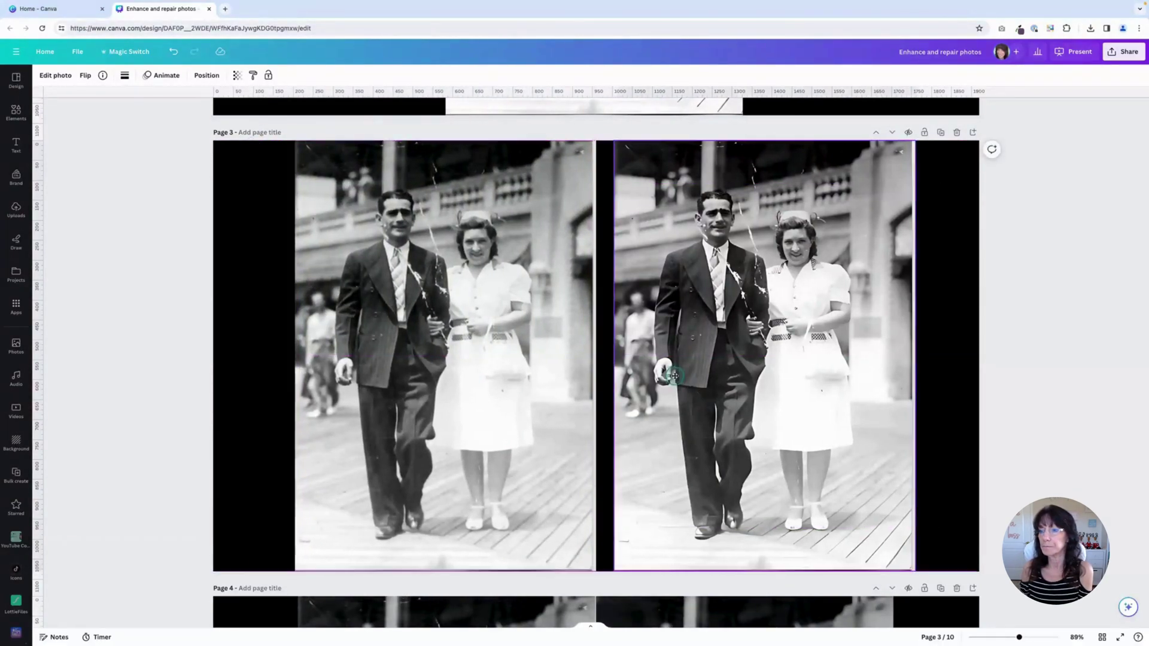
left_click_drag(674, 375, 654, 376)
left_click(508, 287, "shift")
scroll(482, 233, "up", 3)
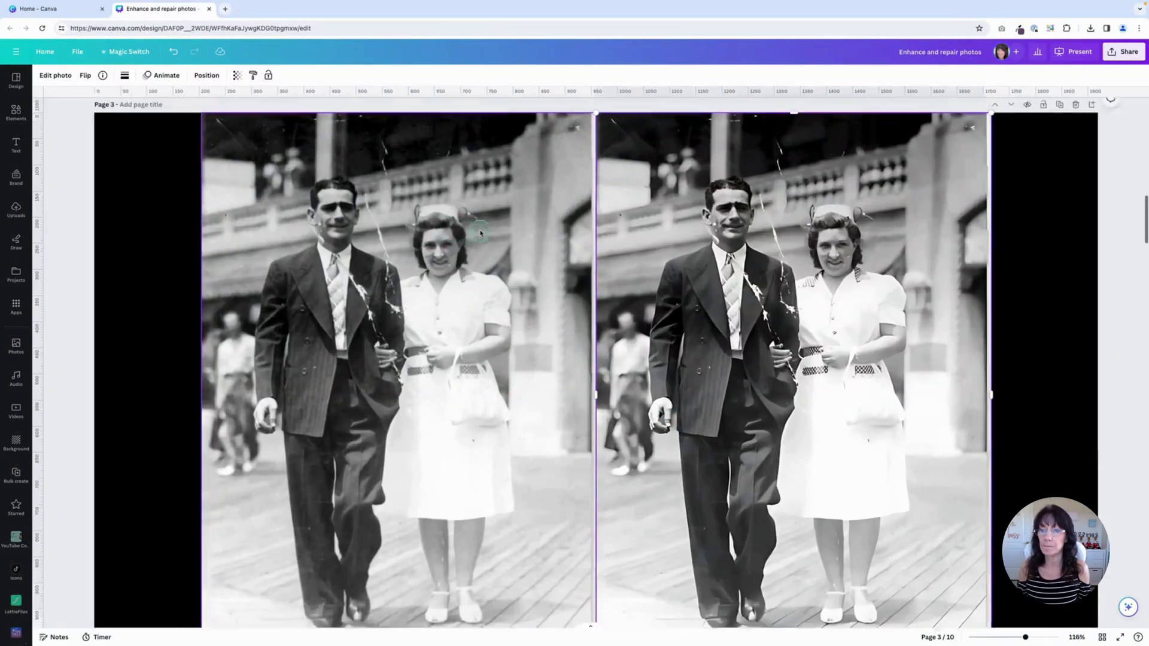
scroll(480, 233, "up", 5)
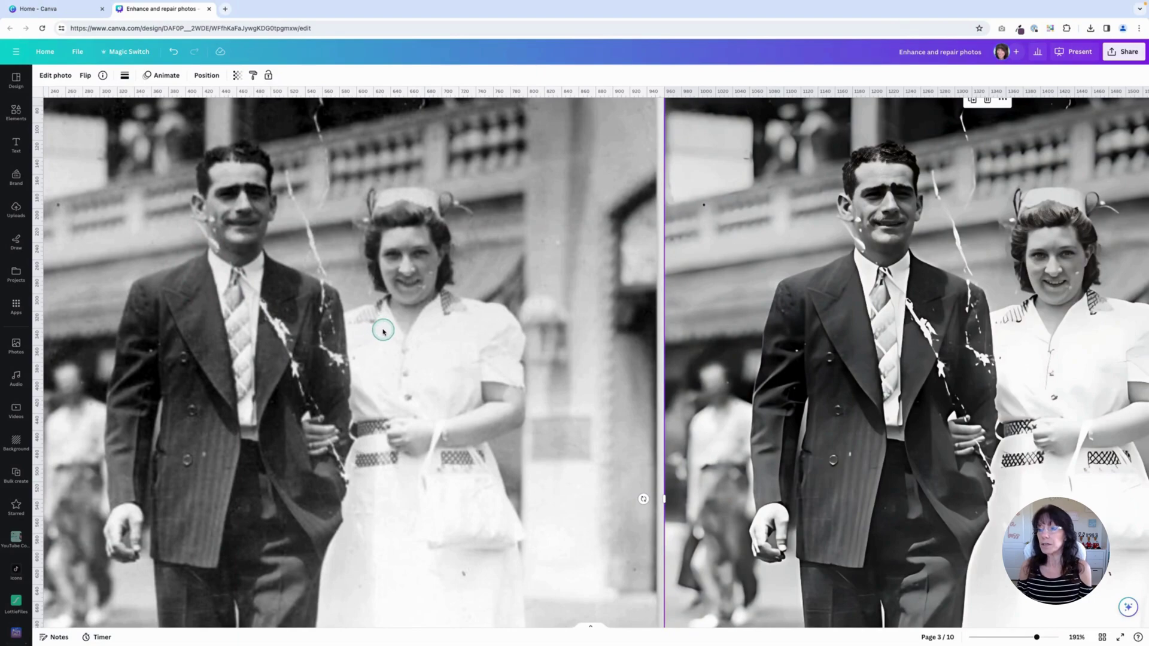
scroll(383, 331, "right", 5)
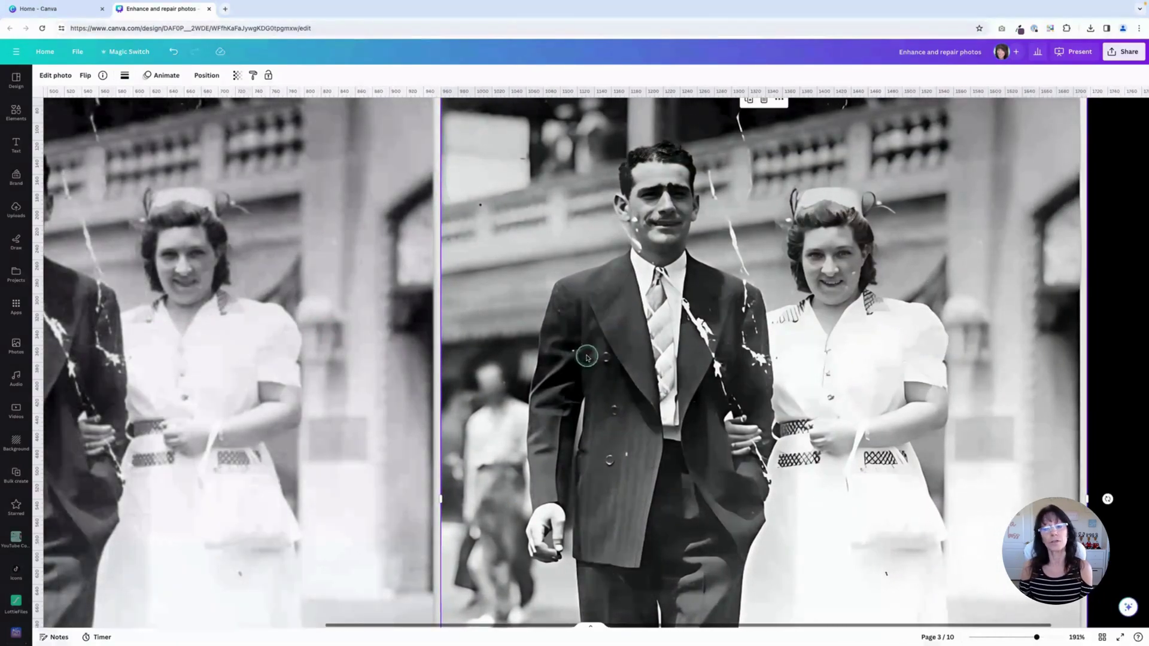
scroll(590, 353, "down", 4)
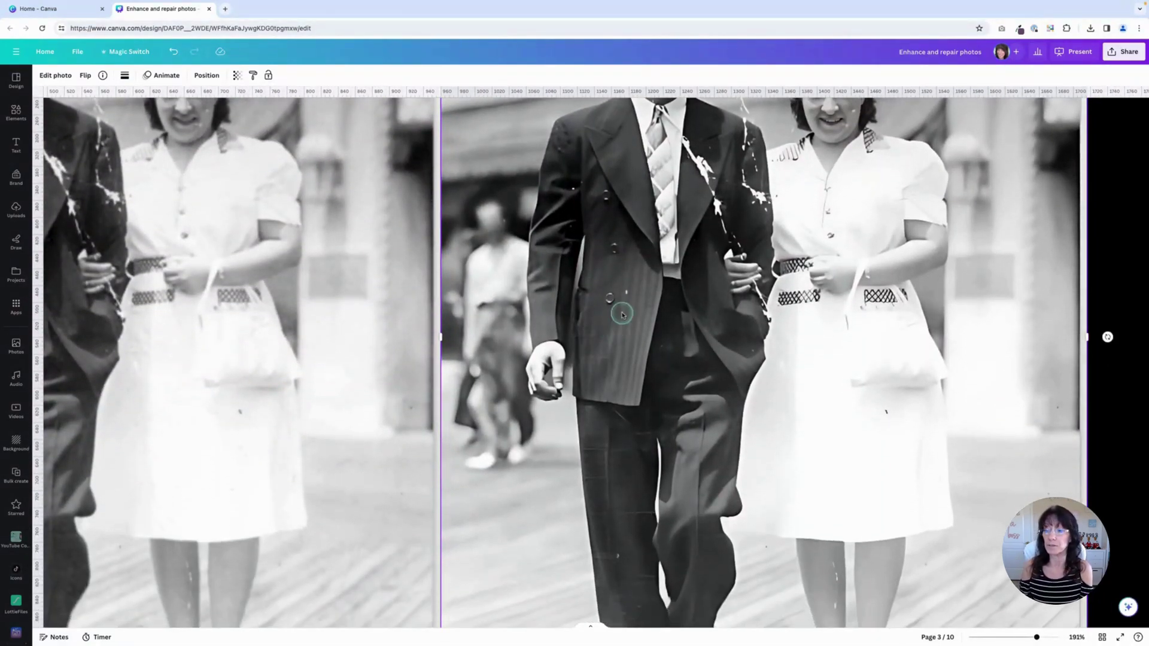
scroll(623, 236, "up", 2)
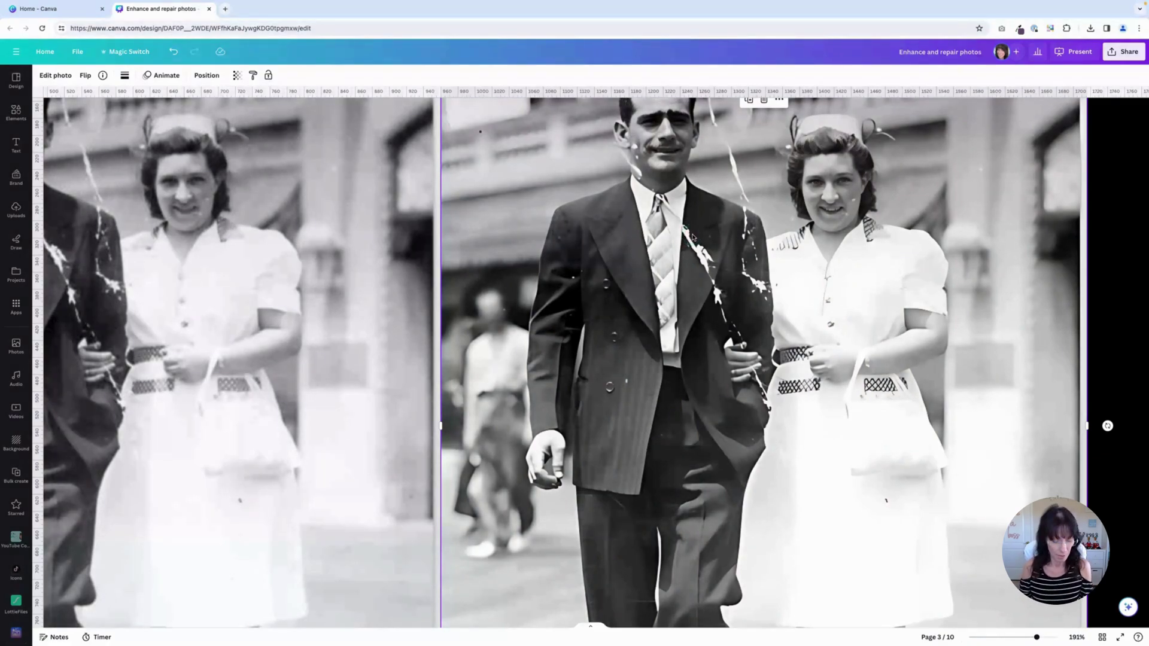
scroll(677, 242, "down", 5)
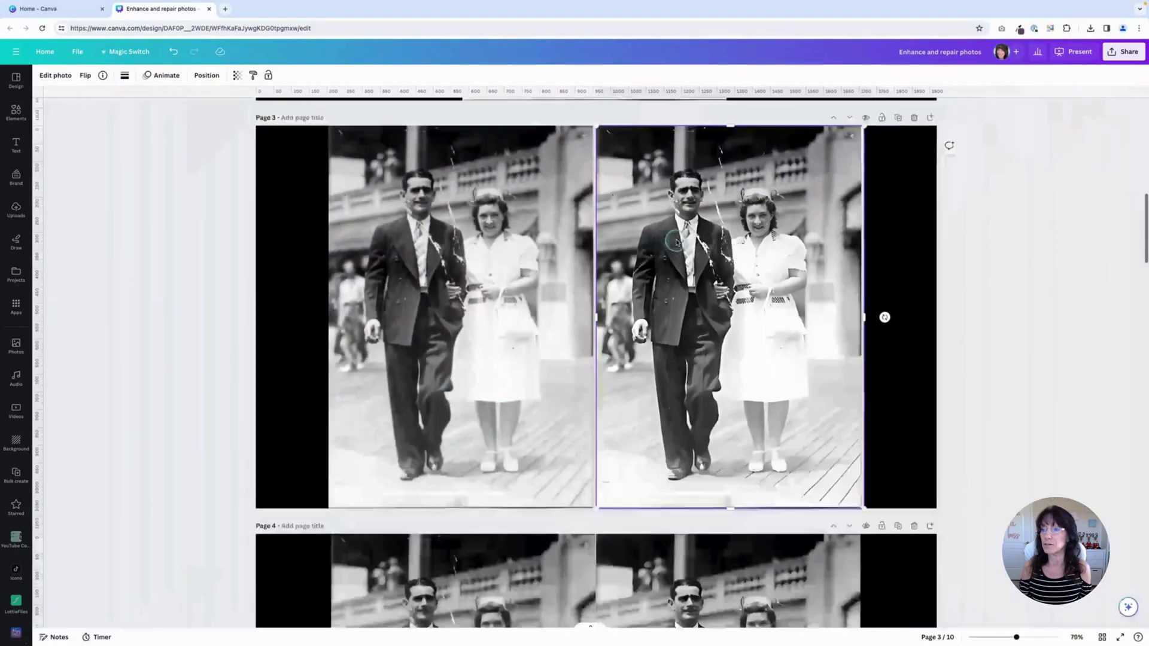
scroll(676, 241, "up", 1)
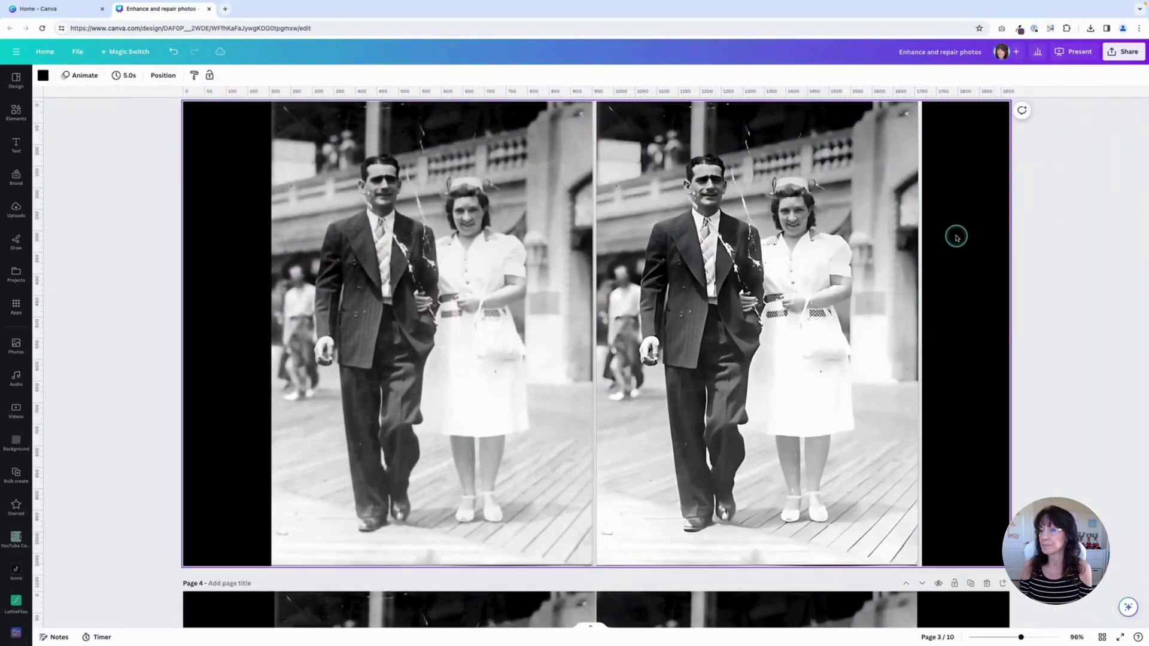
scroll(953, 236, "up", 1)
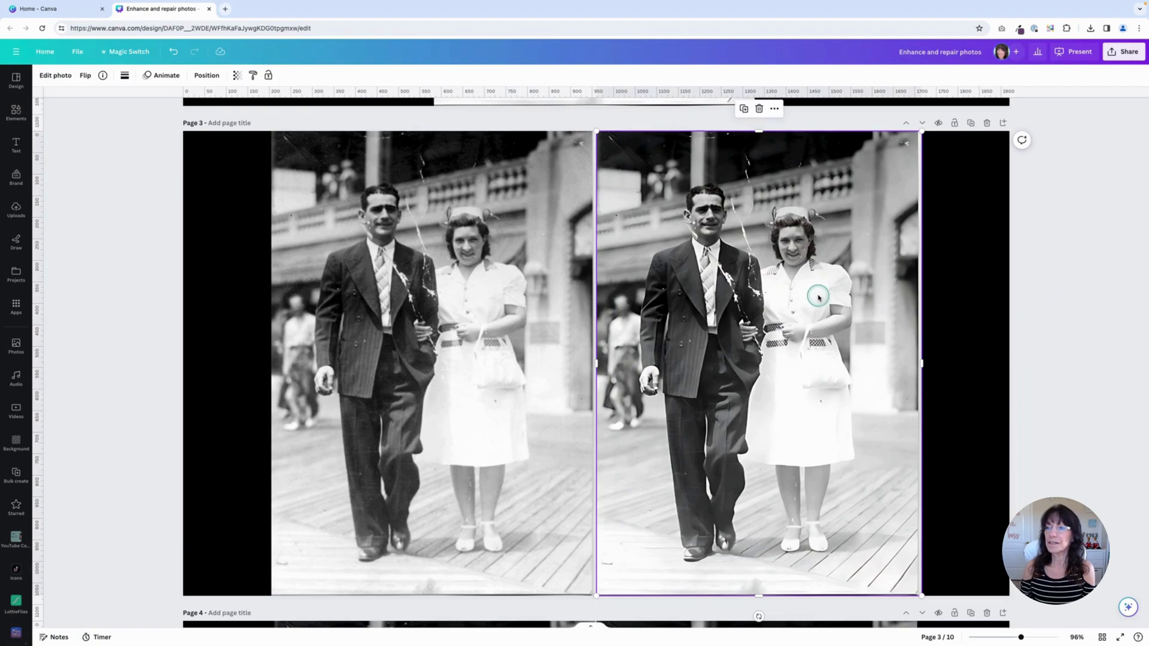
Step: Open Magic Eraser on the enhanced photo with brush size 4 and zoom in
left_click(55, 76)
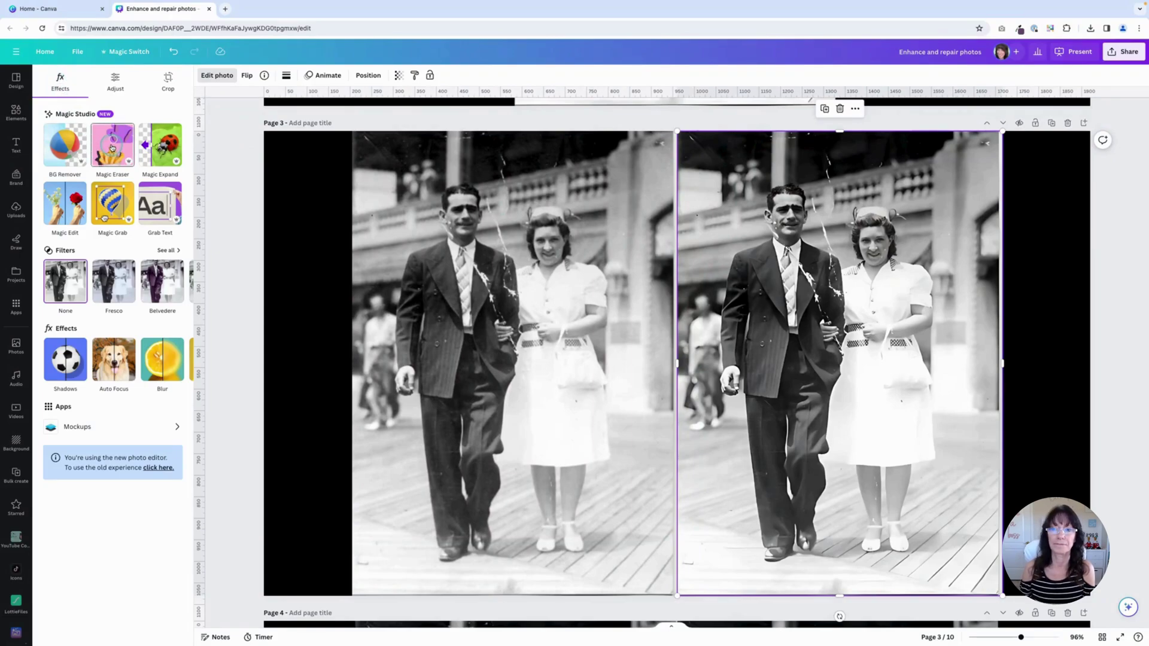
left_click(112, 147)
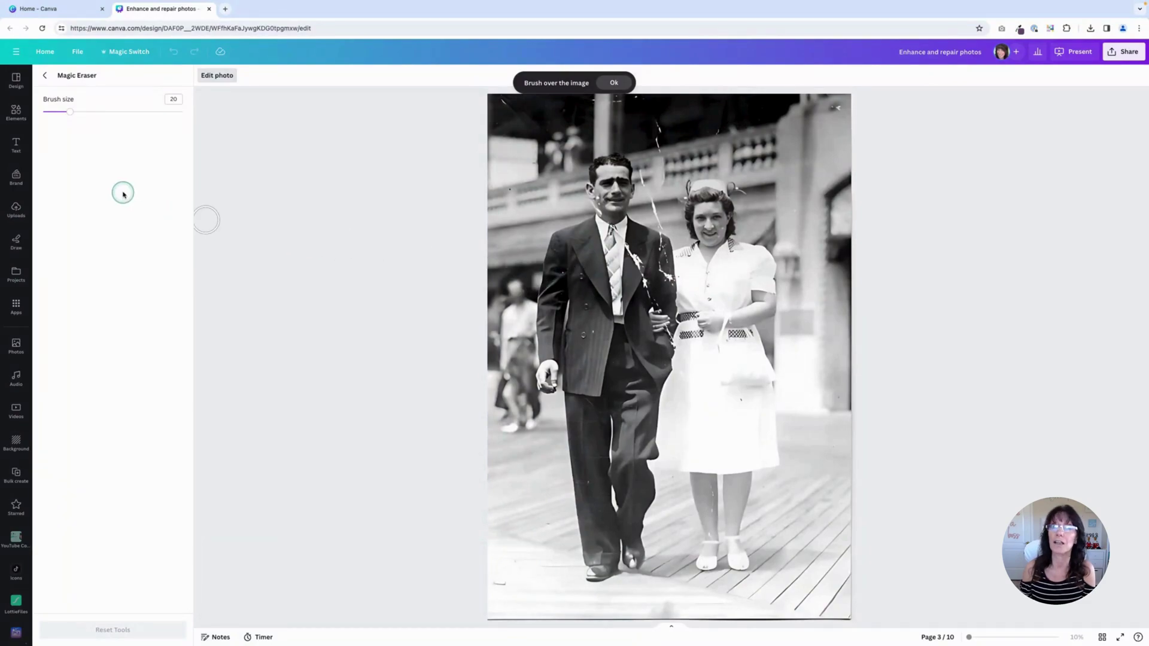
left_click_drag(71, 114, 46, 112)
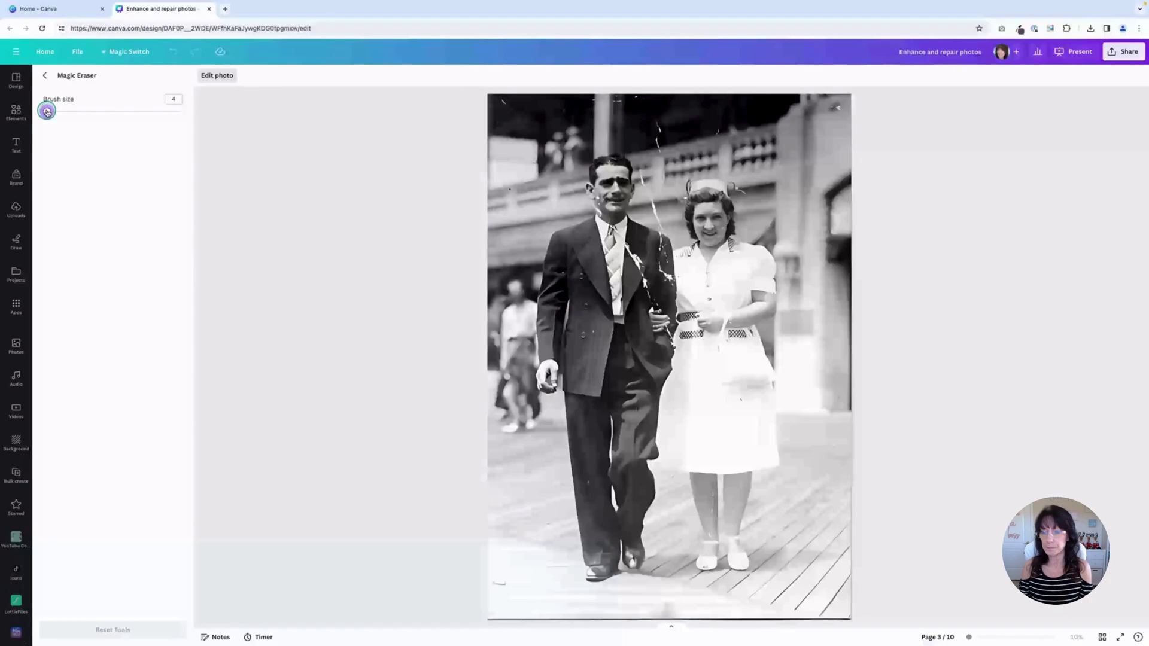
scroll(608, 265, "up", 10)
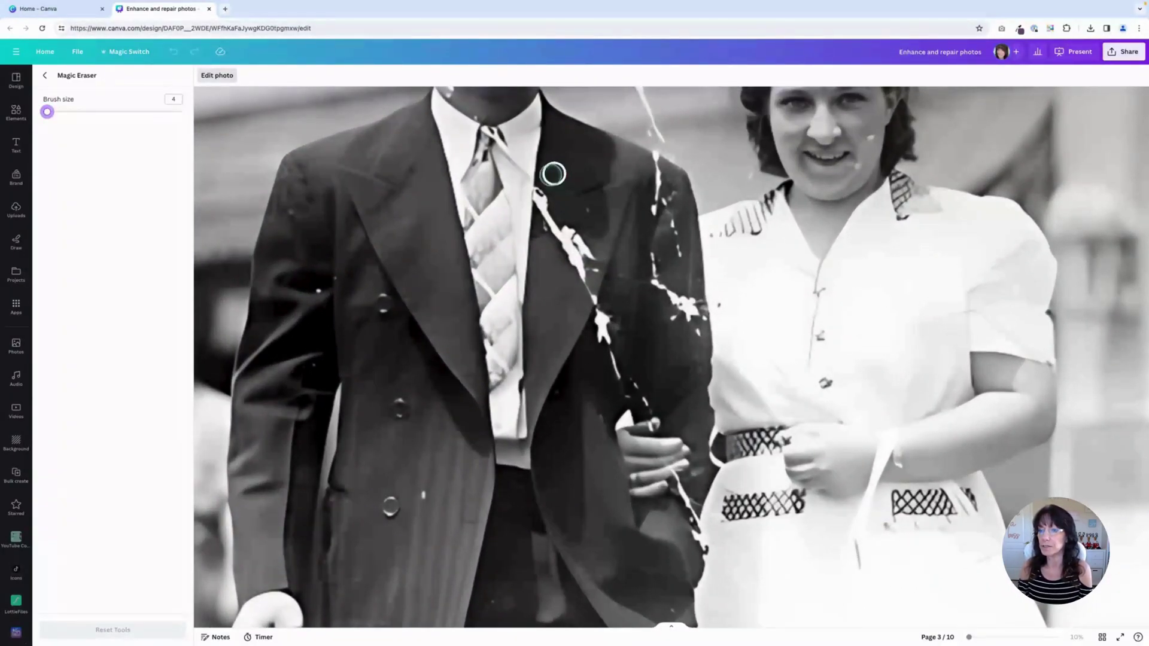
Step: Brush over the white crack on the man's lapel until it is erased
mouse_move(544, 174)
left_mouse_down()
mouse_move(547, 249)
mouse_move(557, 204)
mouse_move(560, 283)
mouse_move(578, 218)
mouse_move(566, 310)
mouse_move(594, 237)
mouse_move(564, 327)
left_mouse_up()
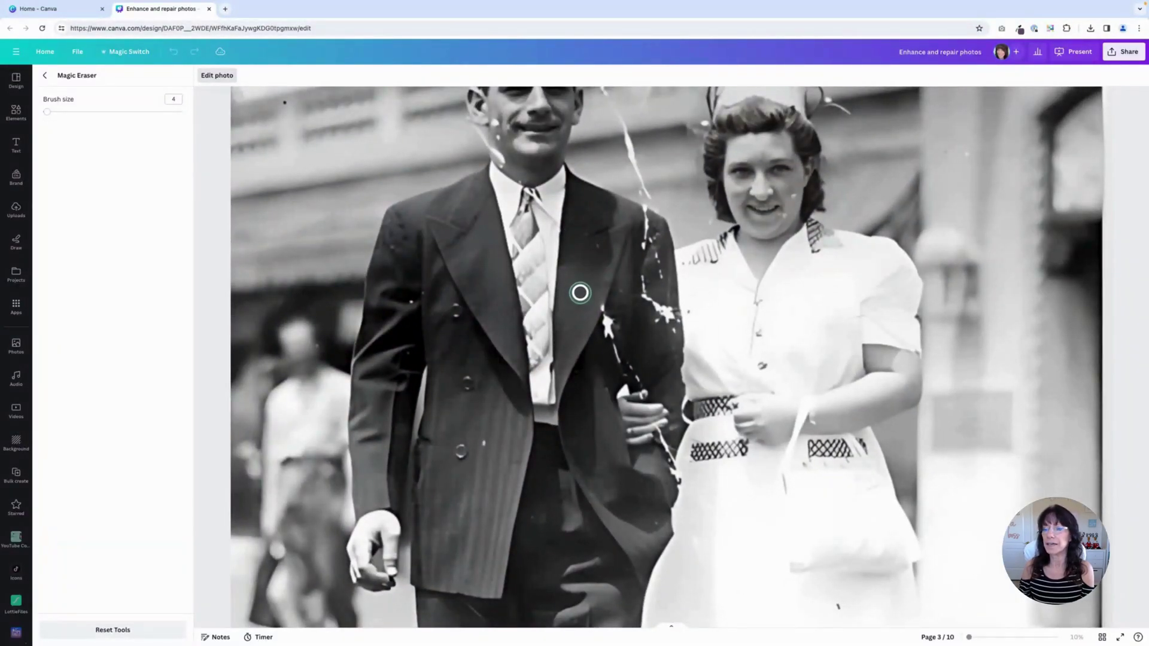
left_click_drag(597, 298, 613, 346)
mouse_move(603, 298)
left_mouse_down()
mouse_move(642, 386)
mouse_move(604, 289)
left_mouse_up()
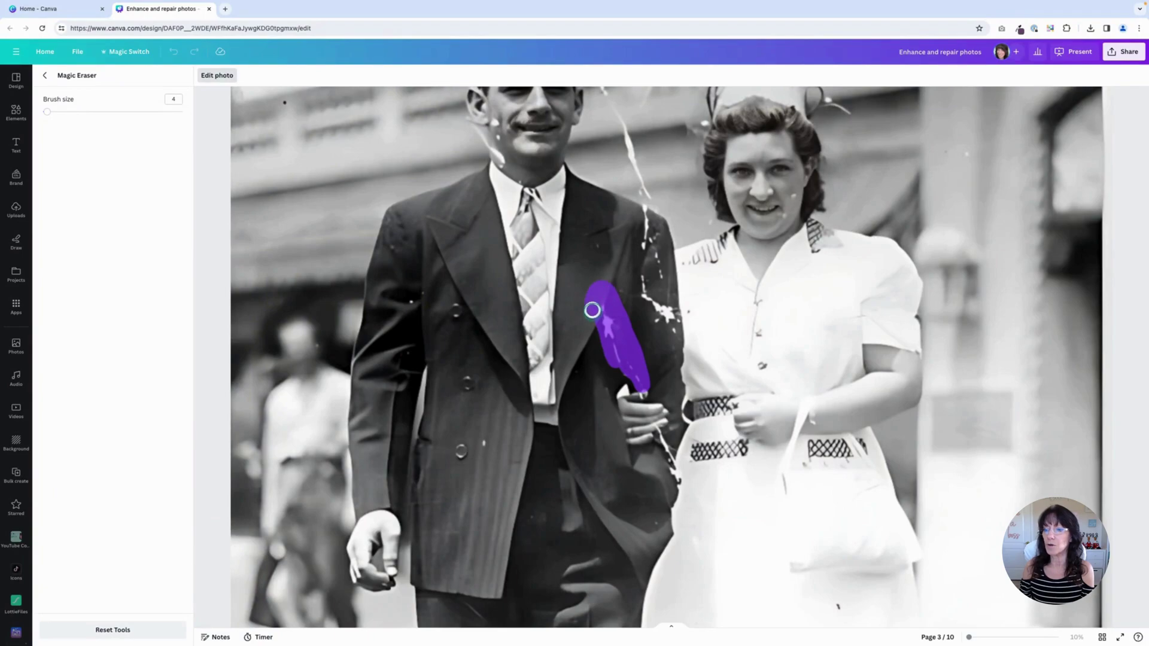
left_click_drag(602, 345, 603, 347)
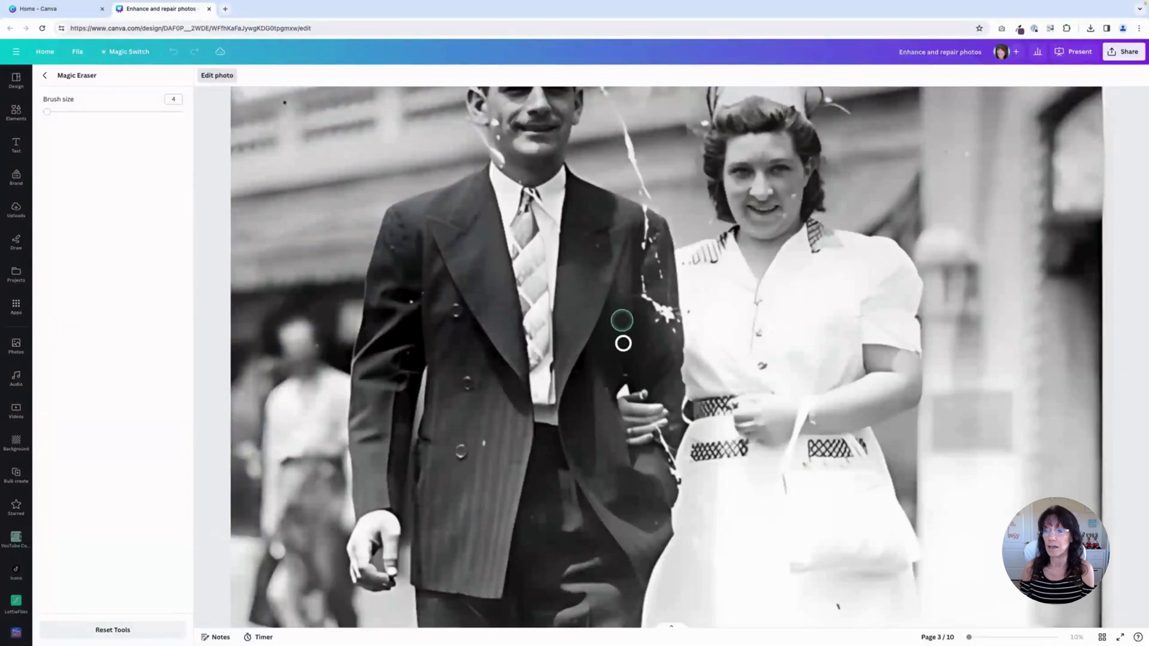
scroll(595, 245, "down", 5)
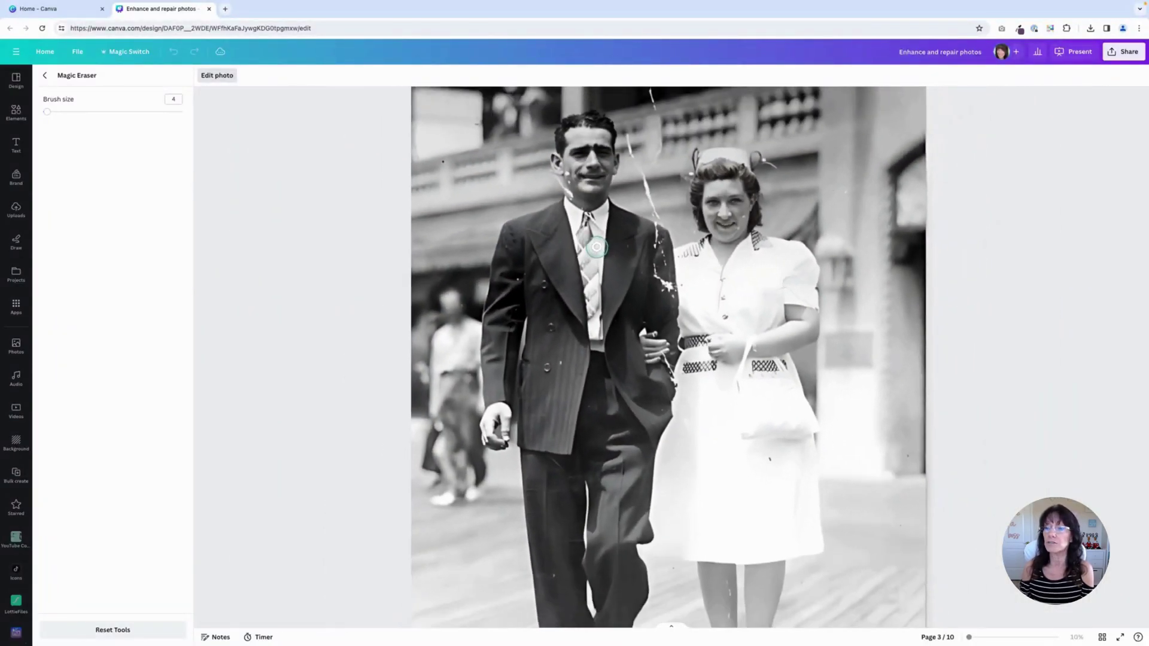
scroll(597, 246, "down", 2)
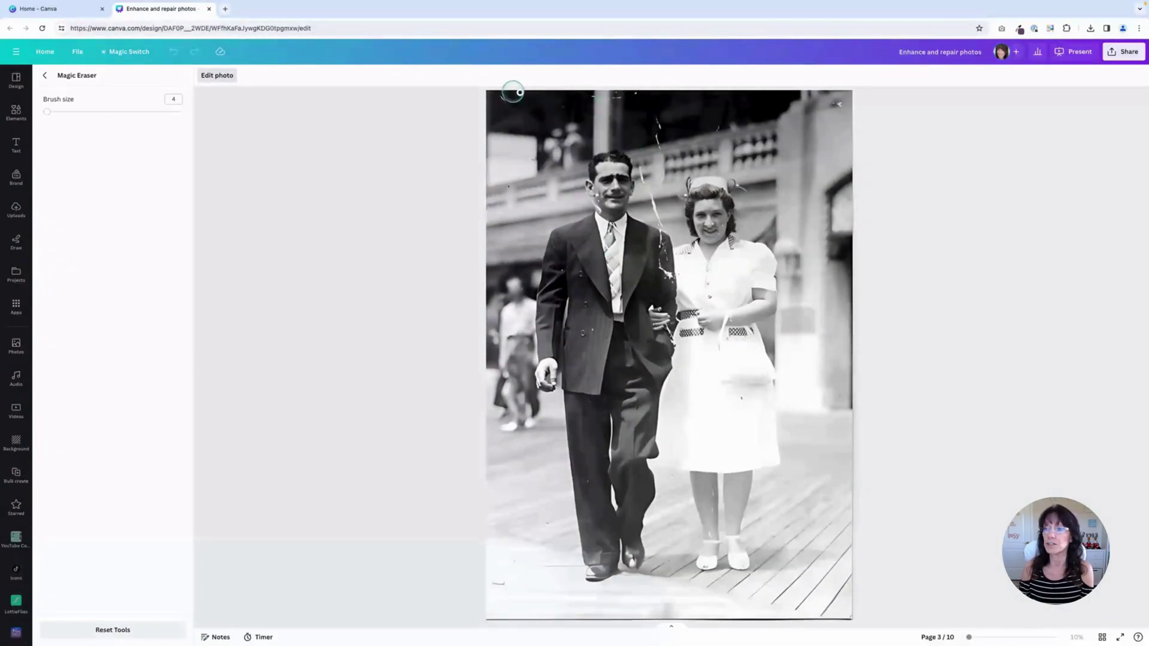
left_click(41, 71)
scroll(380, 206, "up", 5)
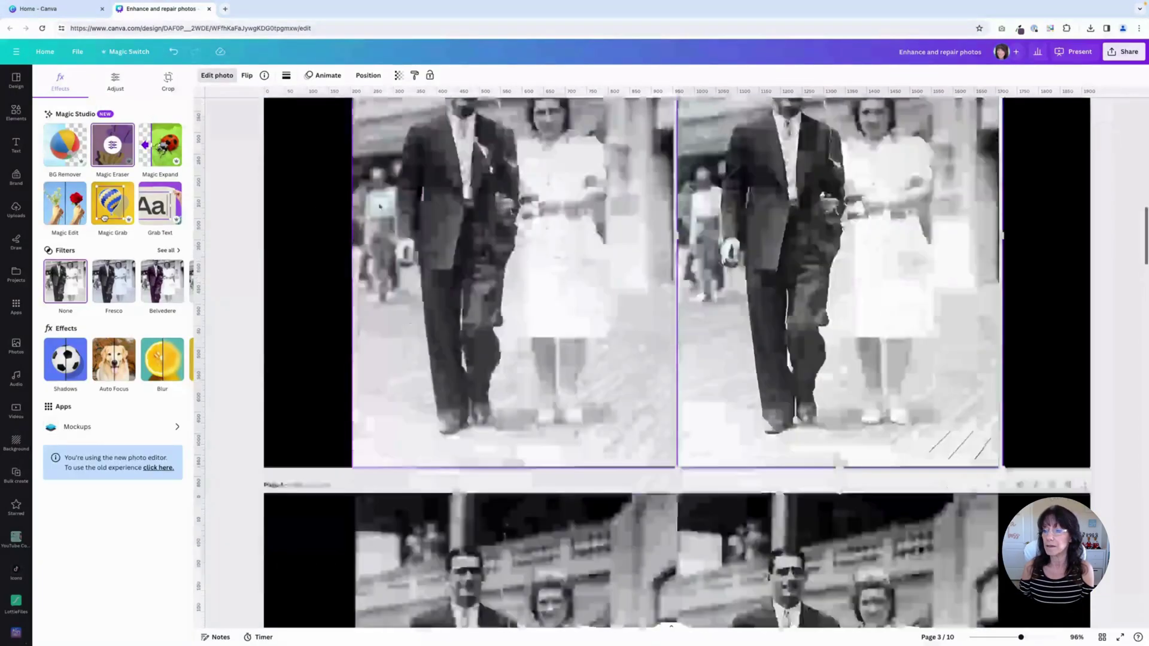
scroll(379, 206, "down", 5)
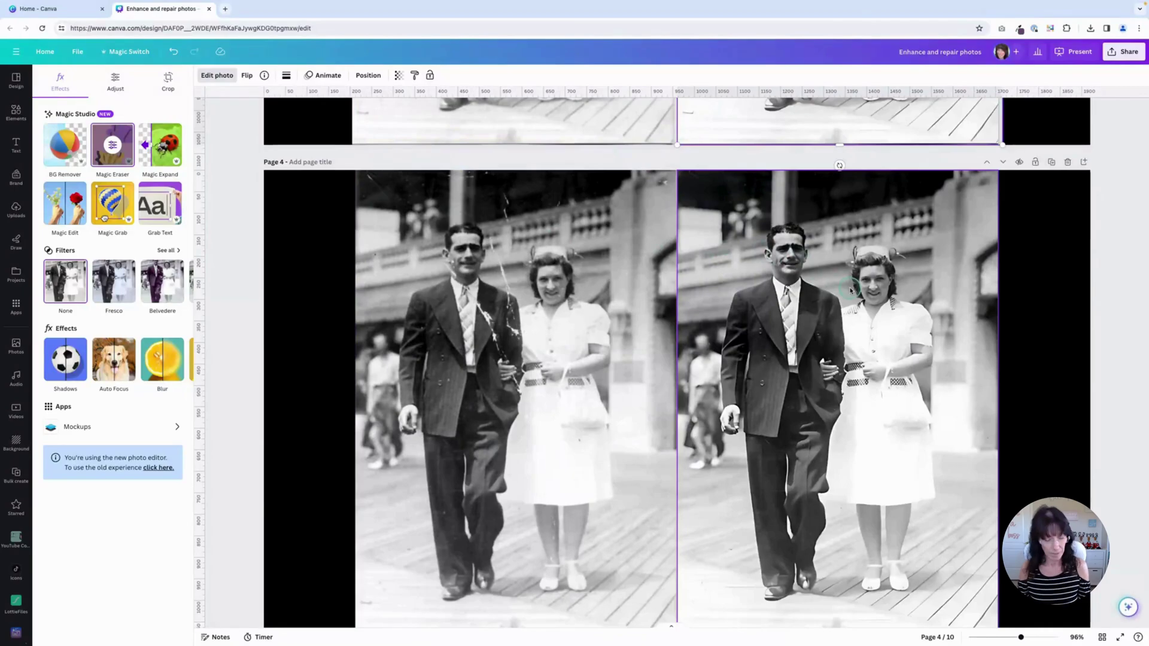
scroll(851, 290, "up", 5)
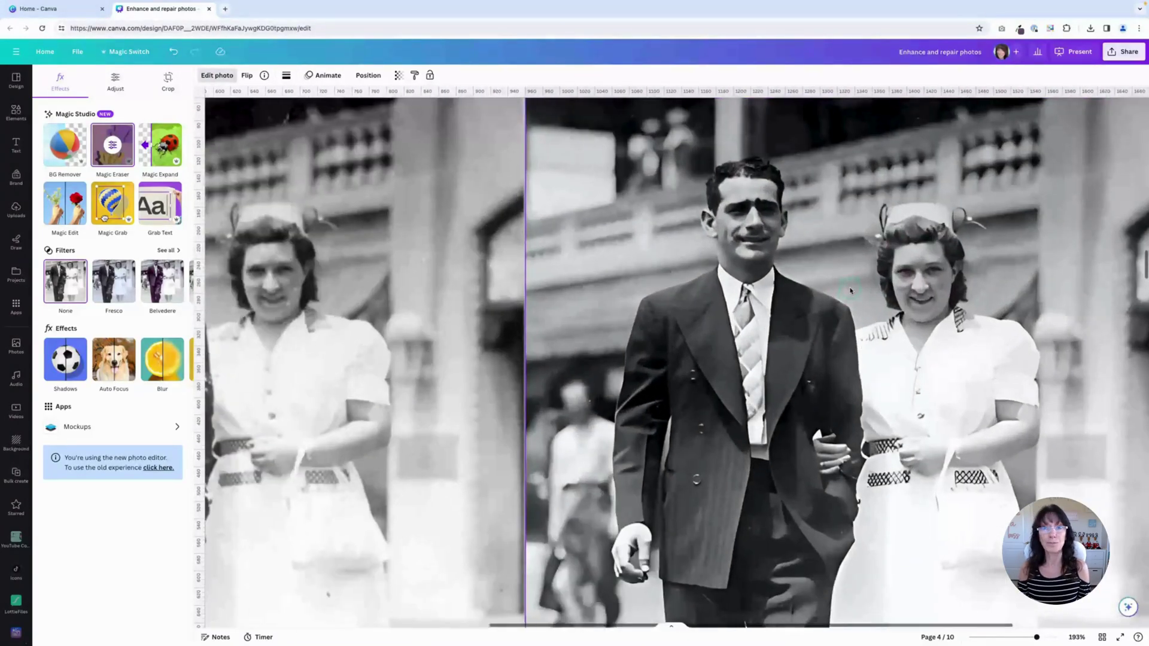
scroll(805, 275, "down", 5)
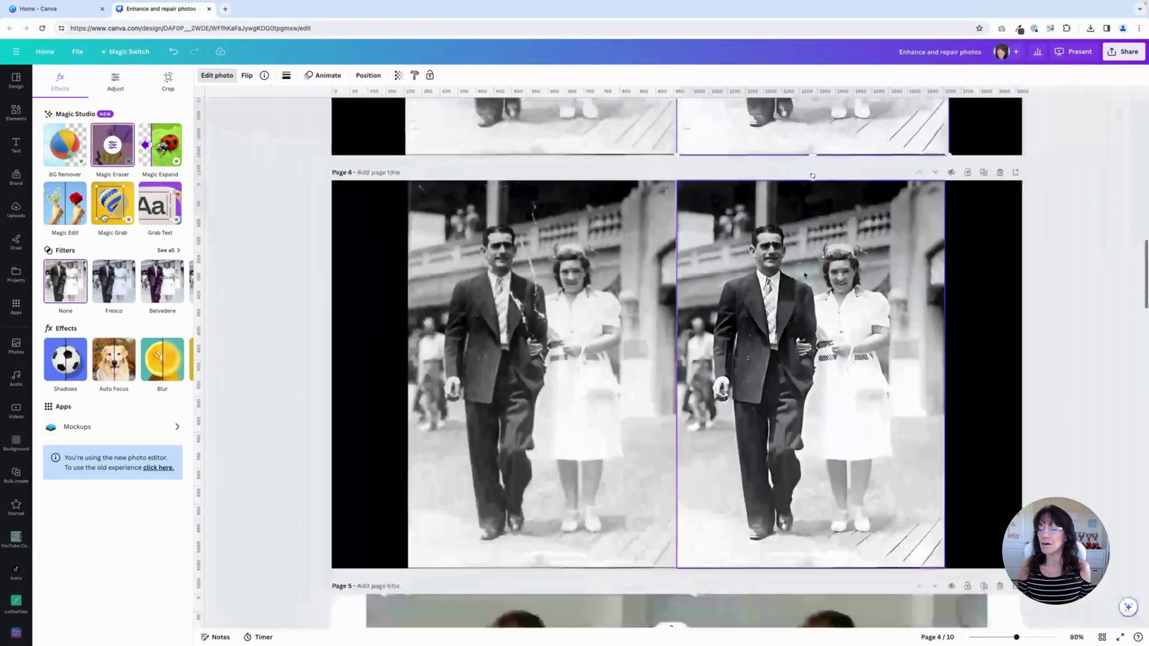
left_click(311, 269)
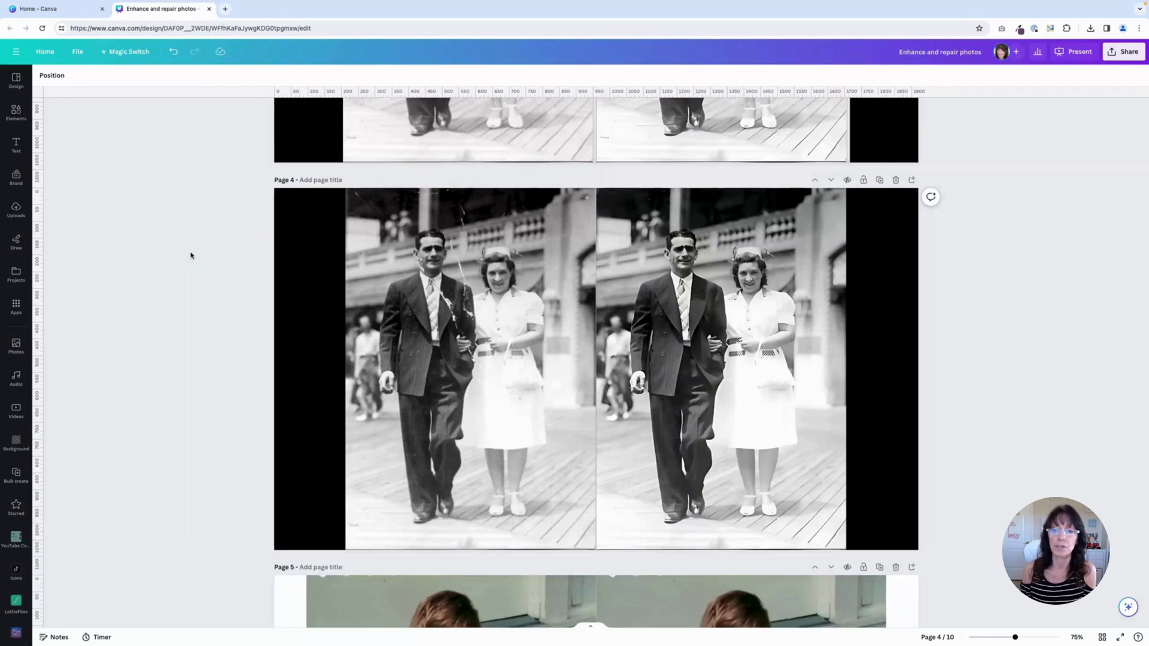
left_click(177, 259)
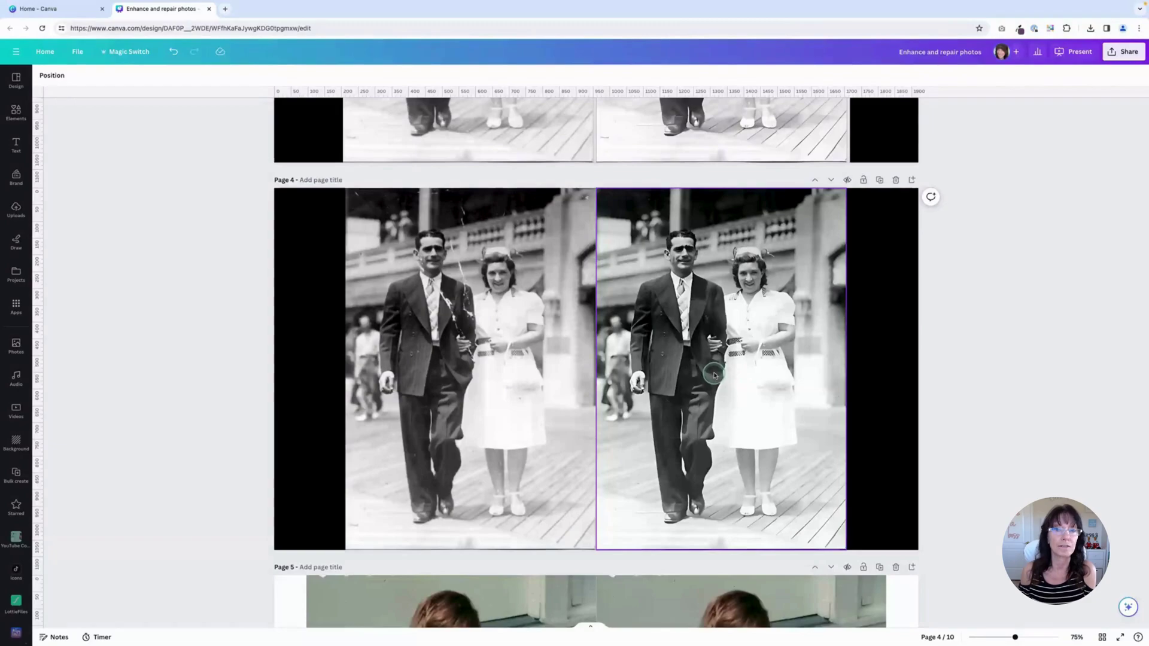
left_click(212, 320)
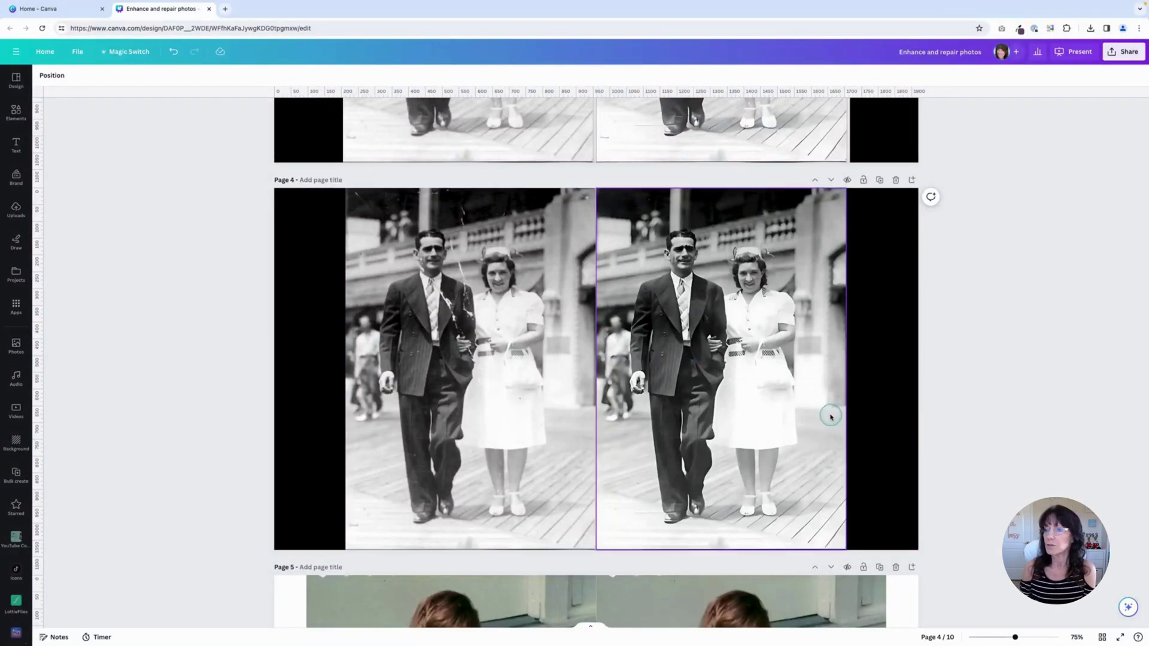
Step: Read the repaired photo's size in Position: 745.5 px wide by 1080 px high
left_click(750, 296)
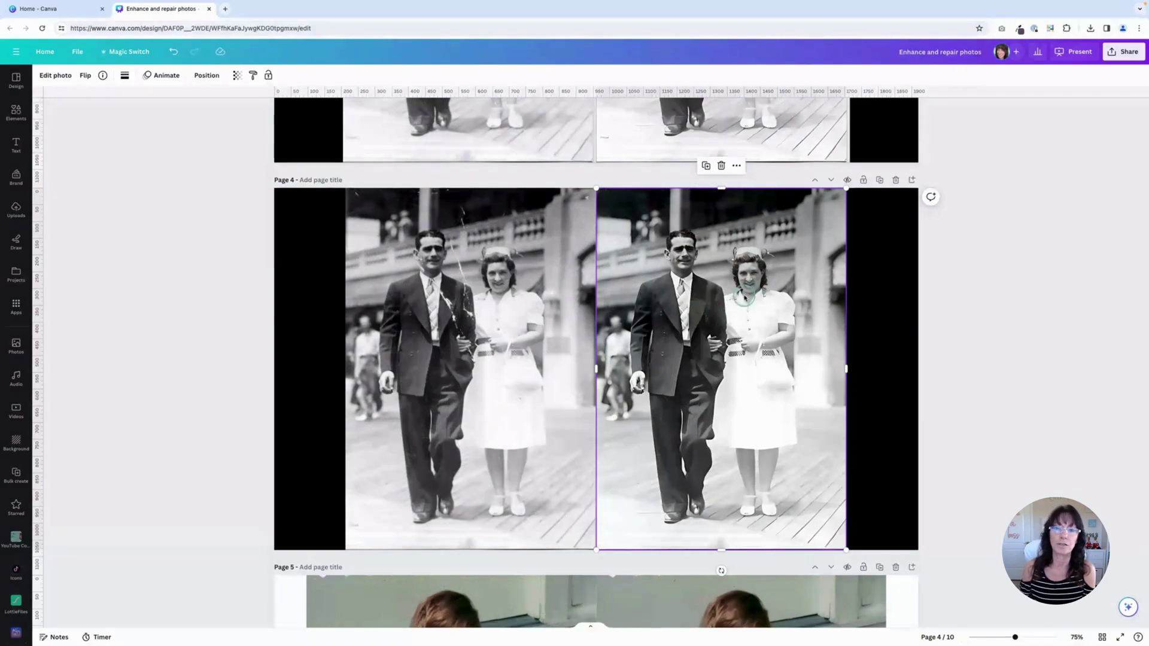
left_click(202, 76)
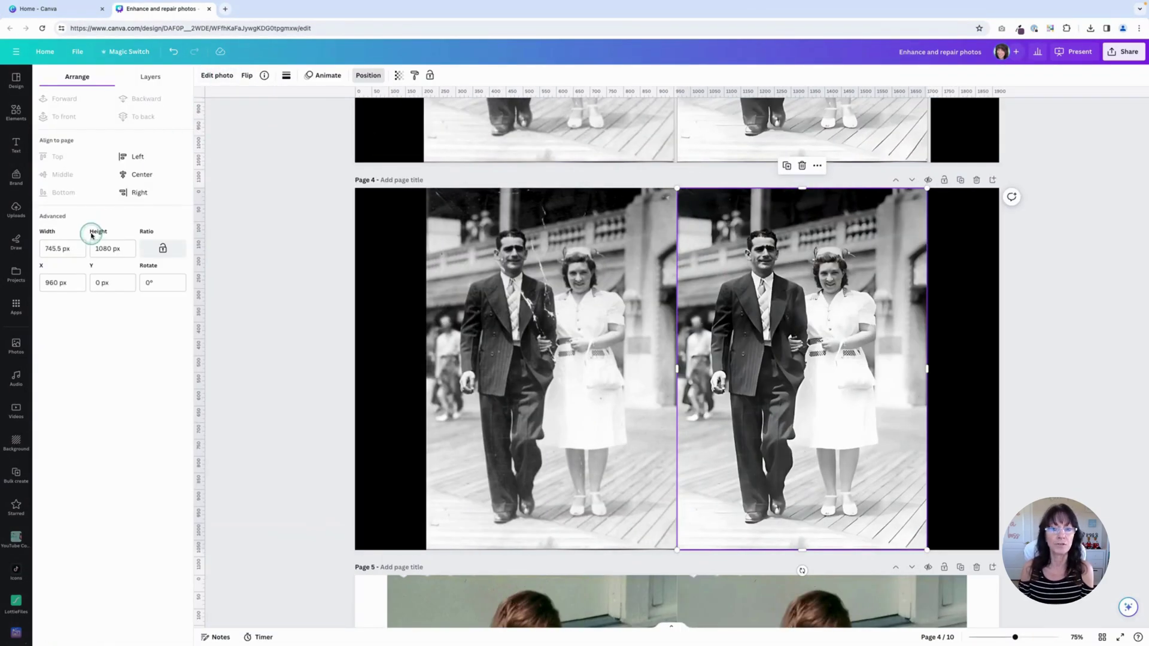
left_click(43, 250)
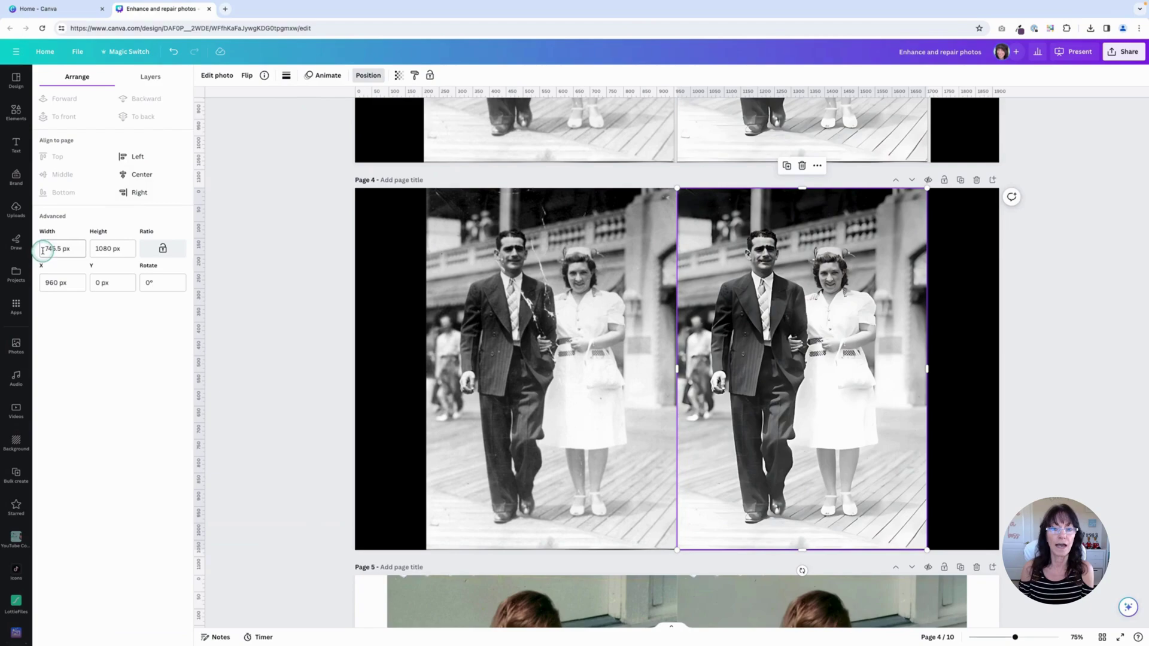
left_click(112, 248)
left_click(57, 247)
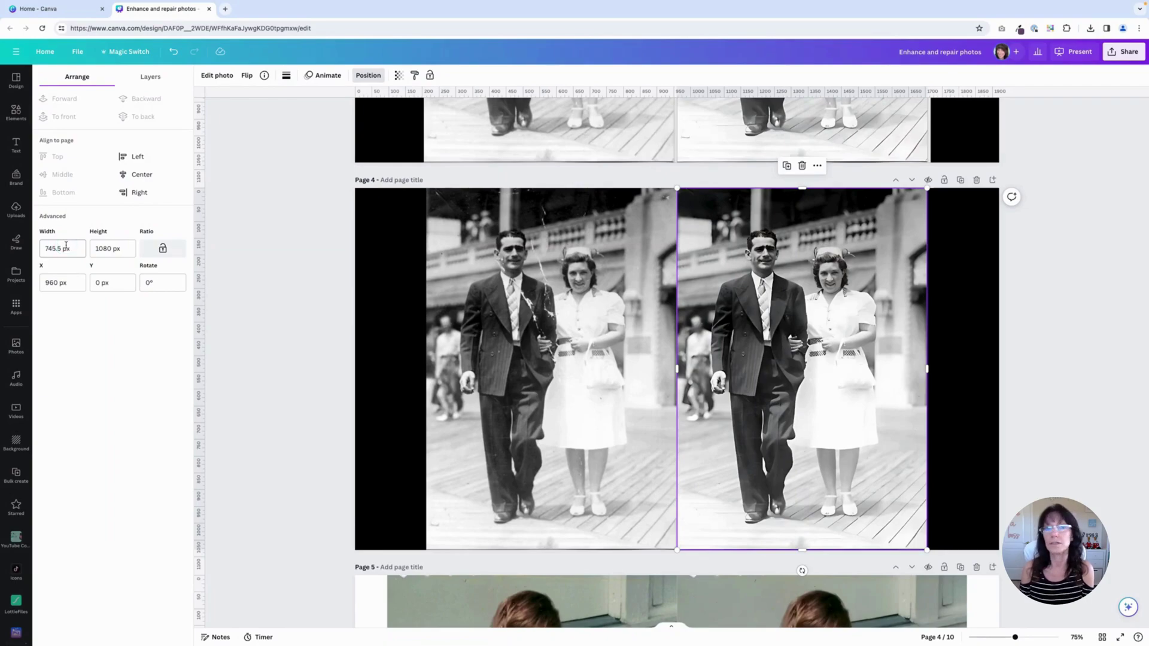
left_click(99, 251)
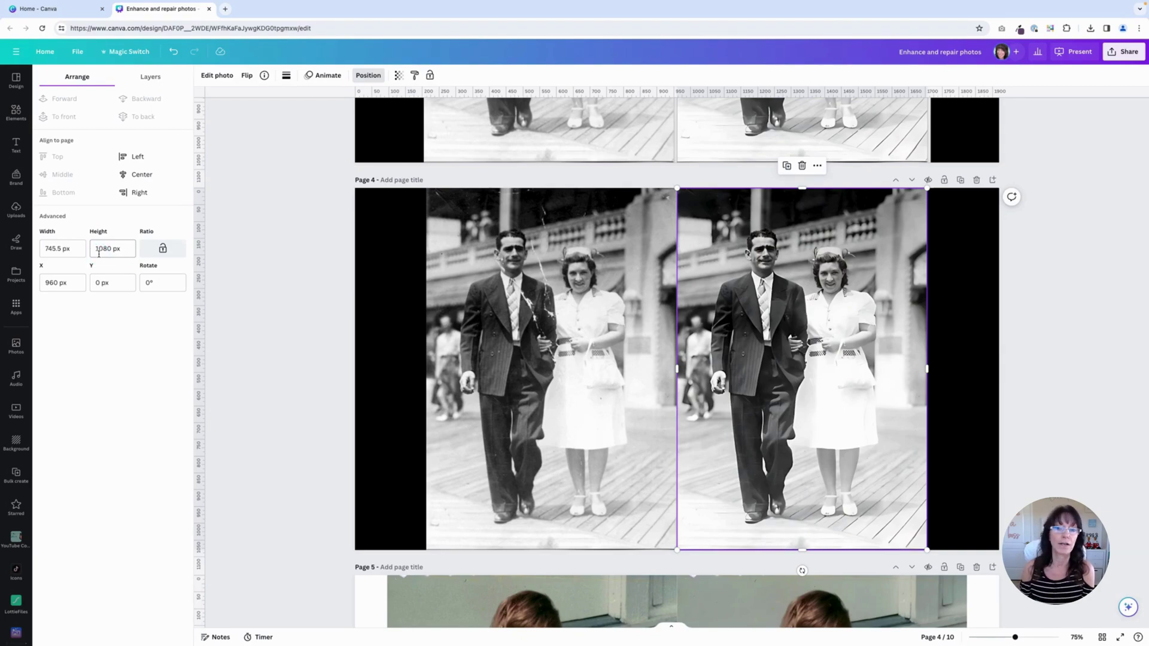
left_click(76, 250)
left_click(113, 253)
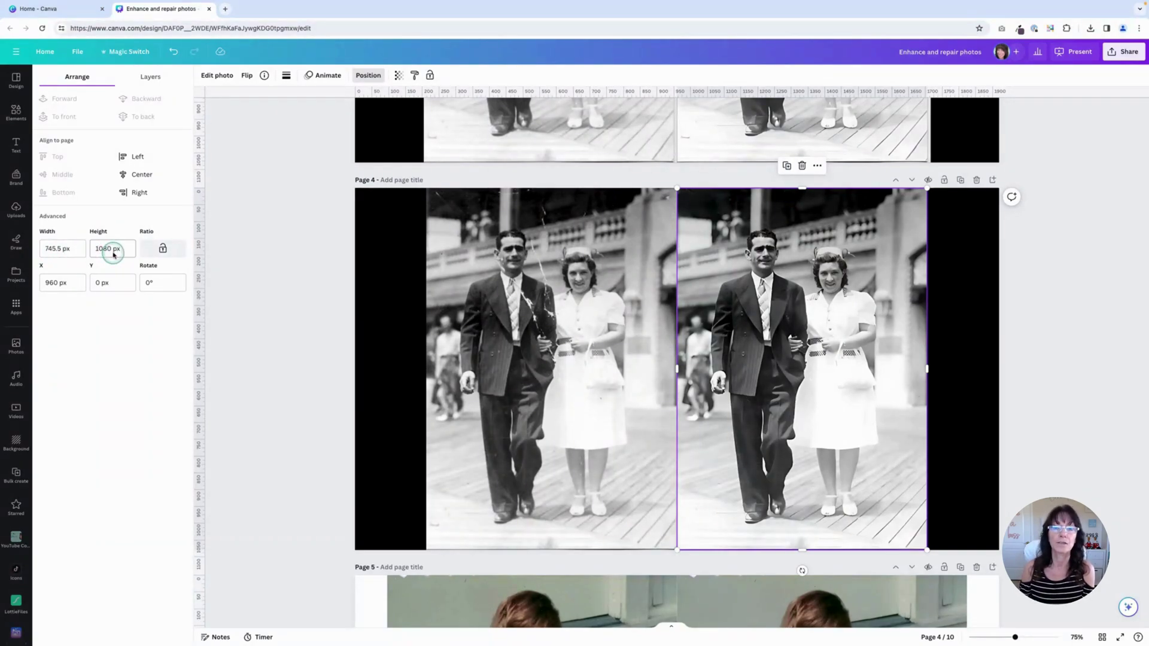
Step: Start a new design with custom size 745 × 1080 px
left_click(93, 76)
left_click(78, 53)
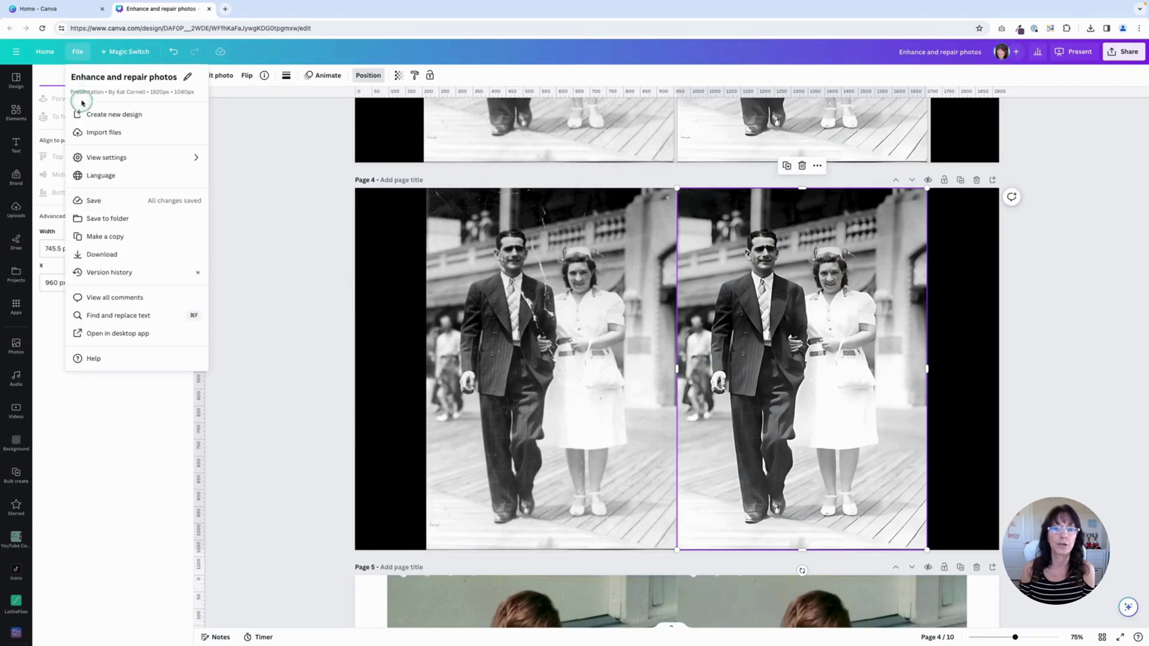
left_click(125, 115)
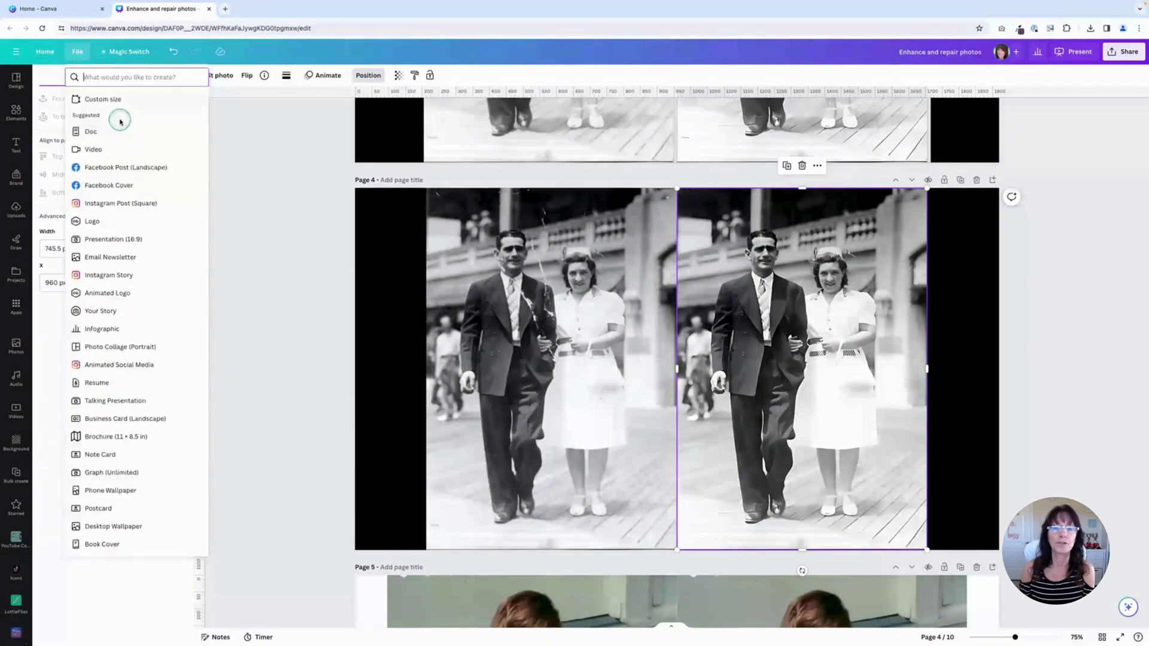
left_click(127, 100)
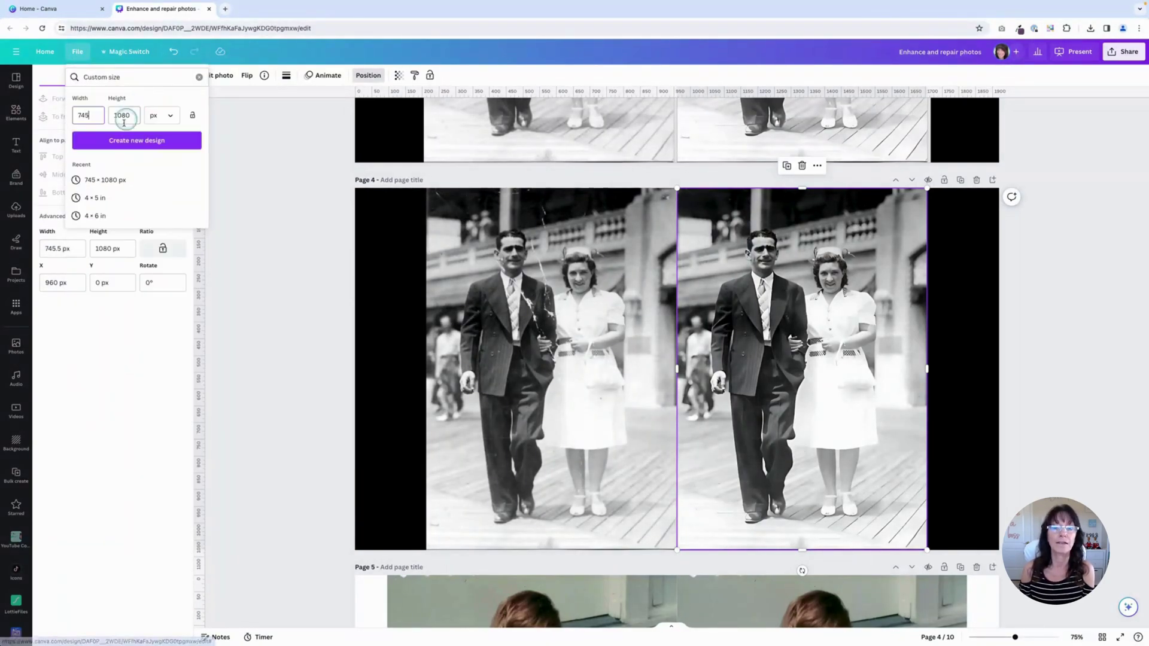
left_click(84, 119)
left_click(96, 138)
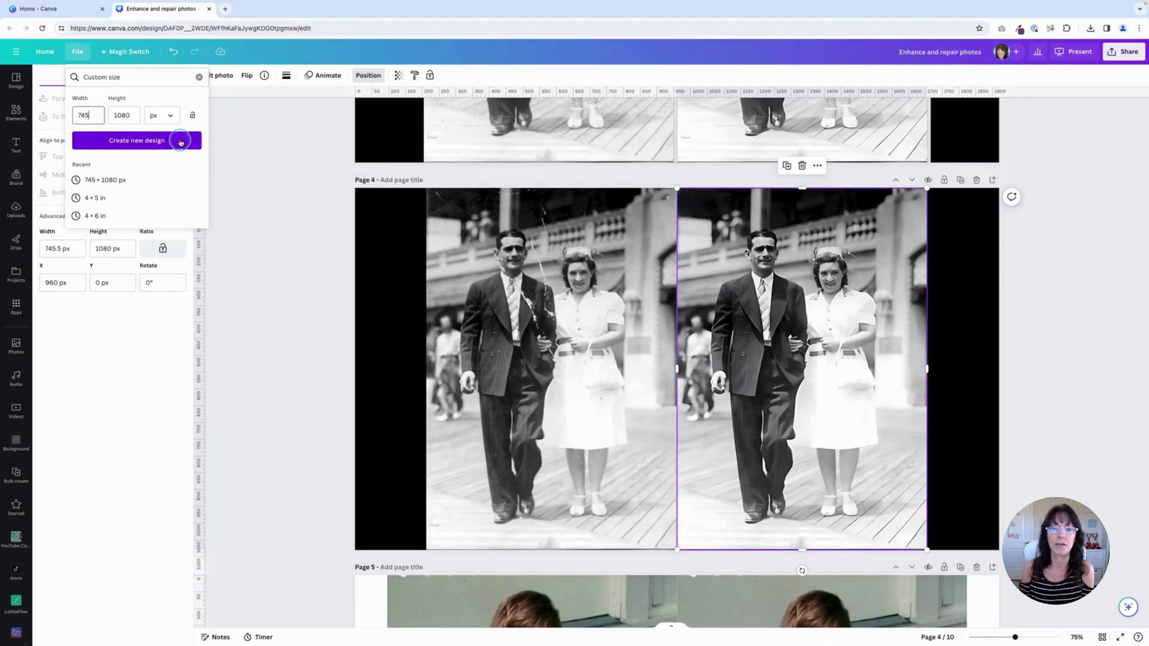
Step: Create the 745 × 1080 px design and paste the repaired photo into it
left_click(180, 142)
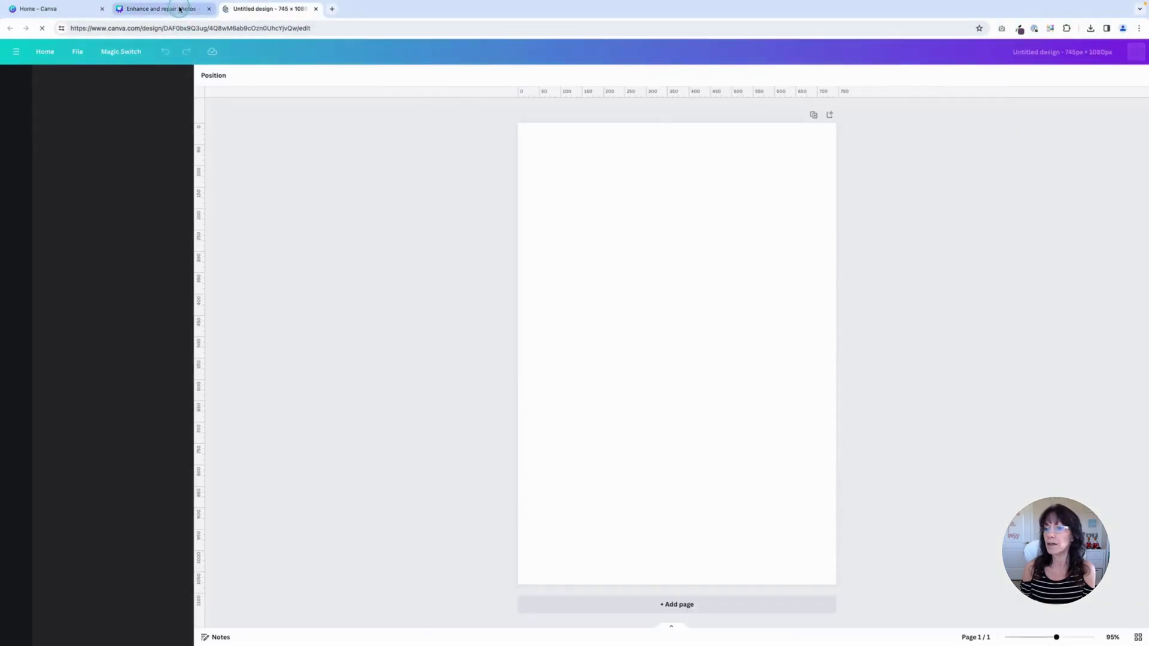
left_click(180, 8)
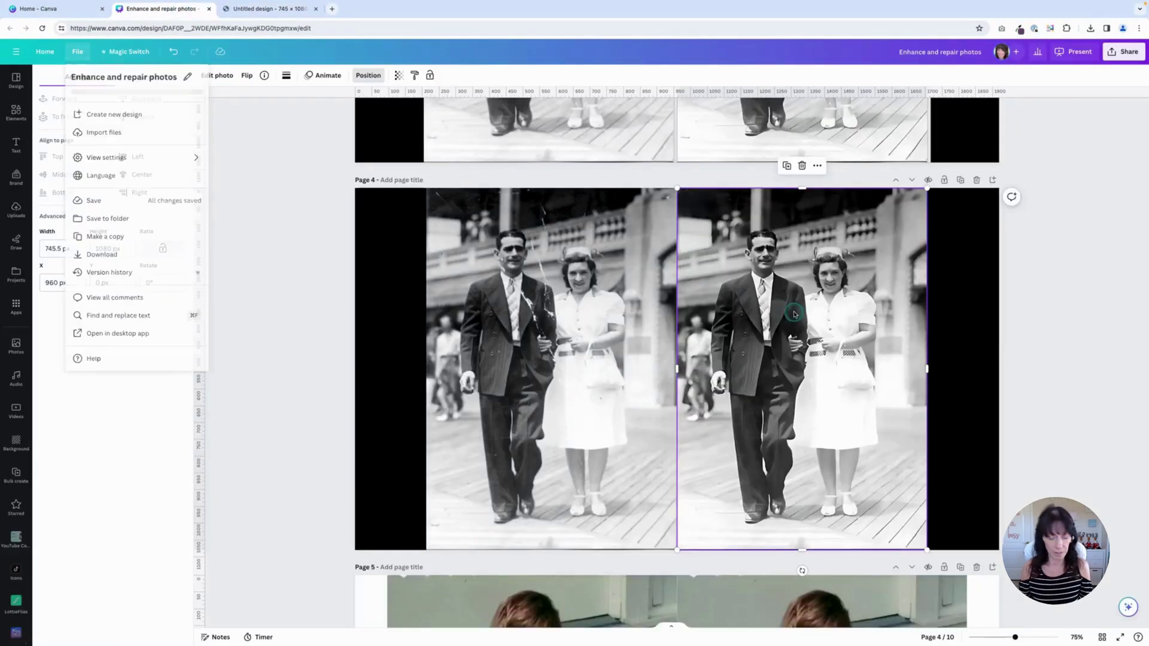
left_click(794, 314)
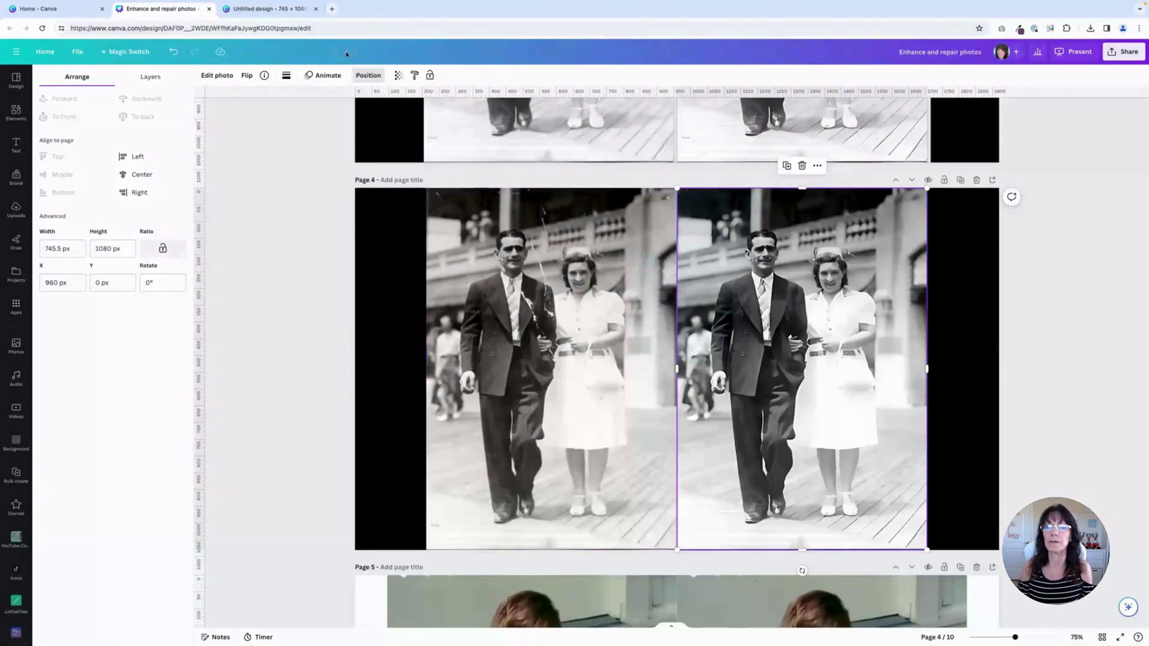
mouse_move(275, 27)
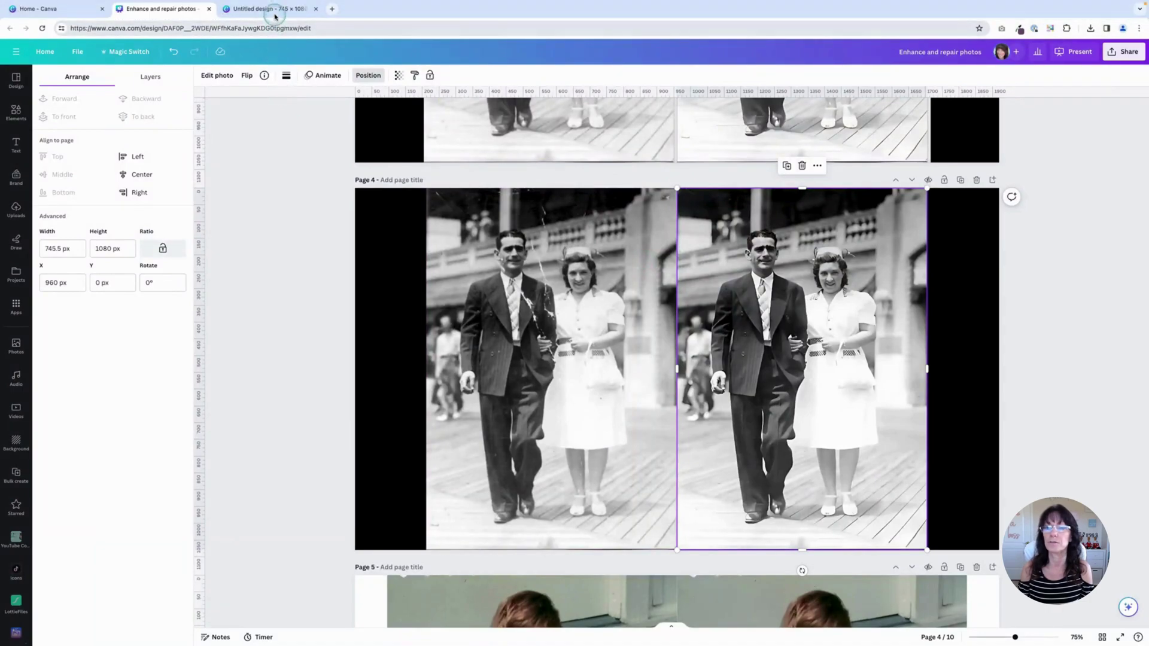
left_click(275, 10)
key("super+v")
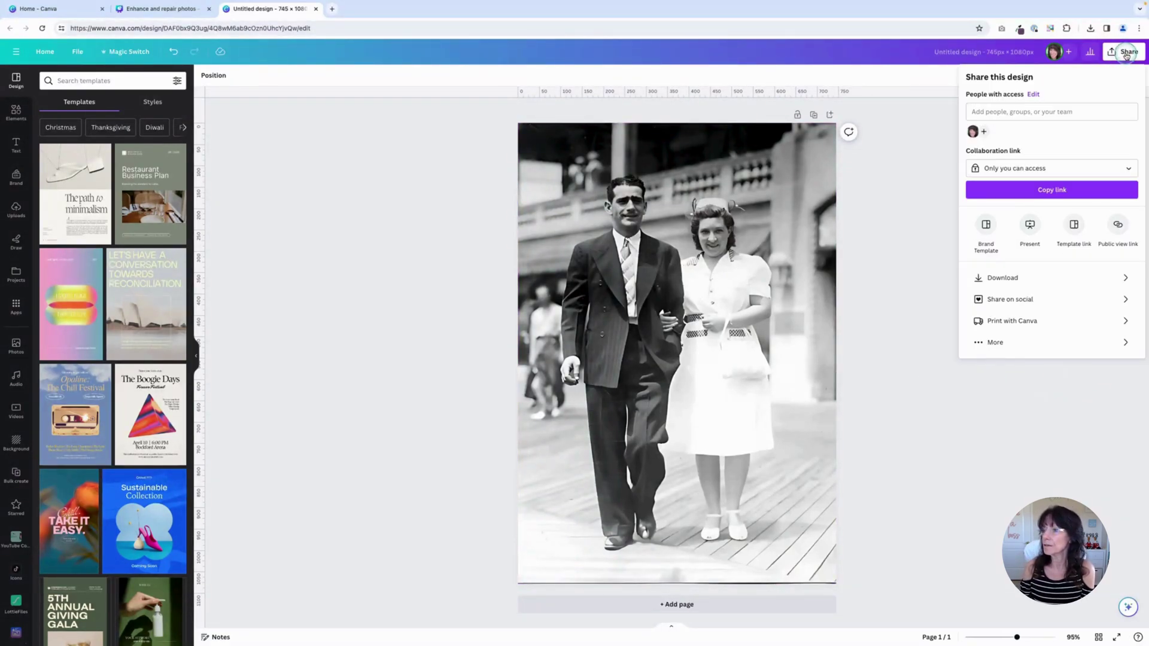
Step: Download the design as a JPG at quality 100 and size 3.125×
left_click(1018, 278)
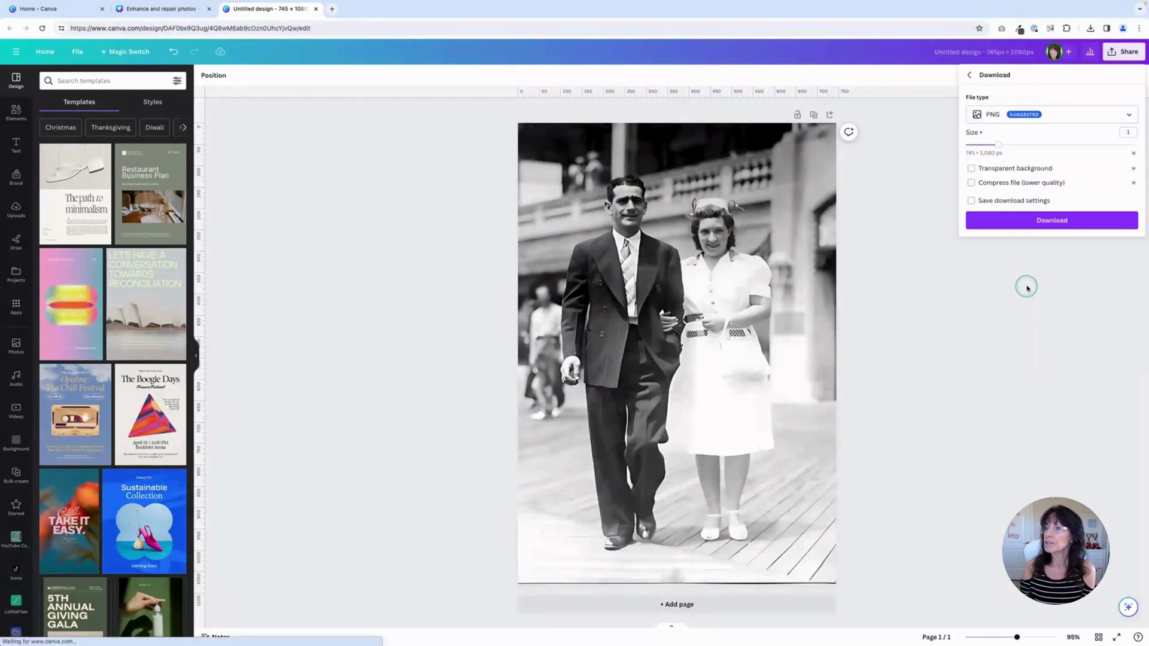
left_click(1070, 117)
left_click(1070, 148)
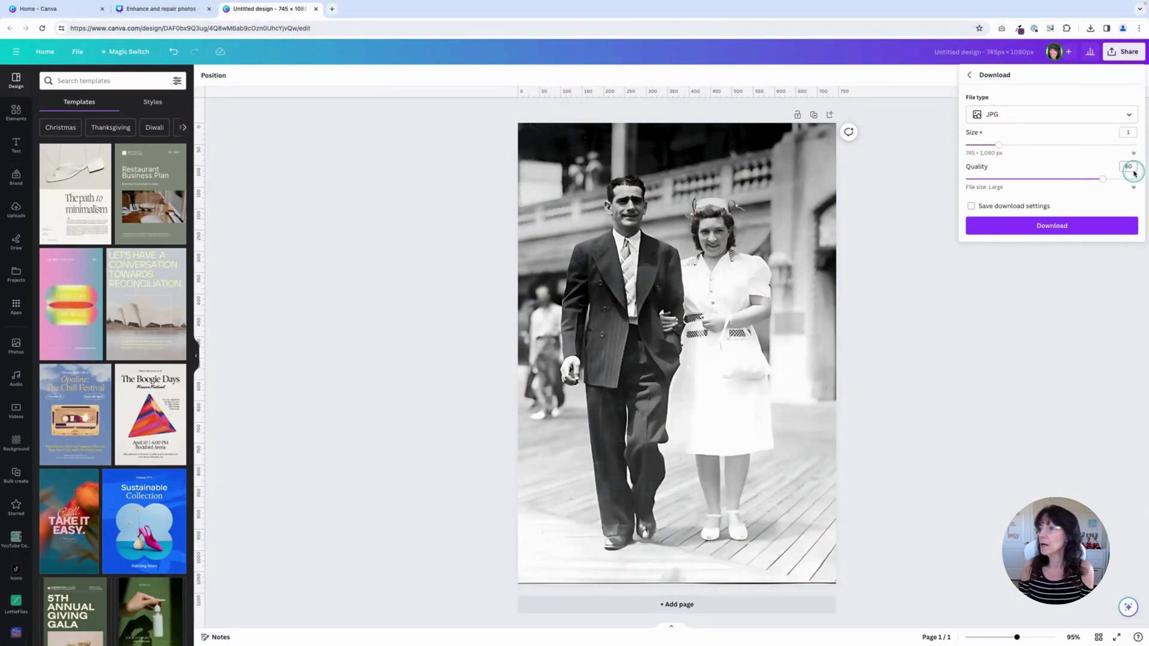
left_click_drag(1102, 179, 1137, 178)
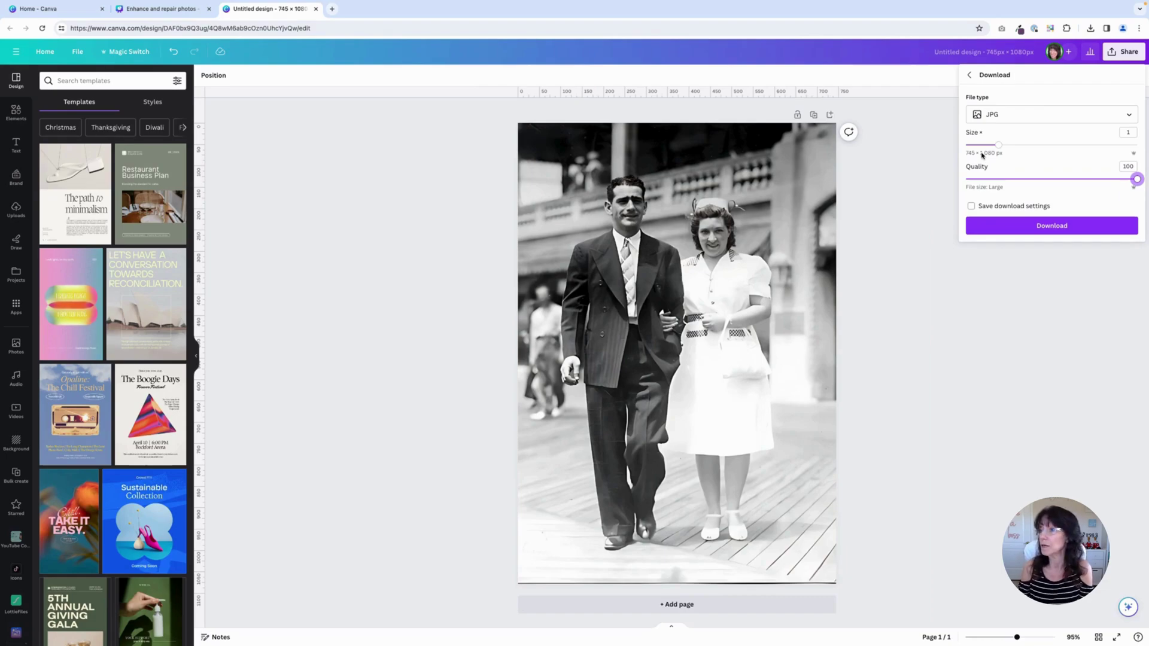
left_click(998, 145)
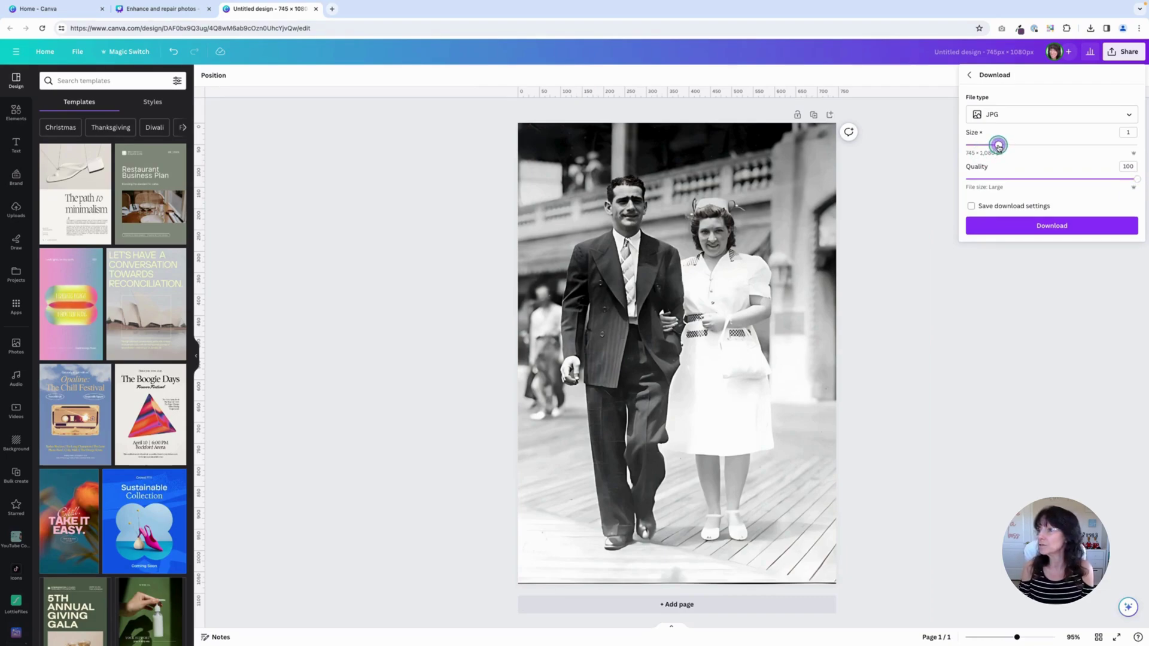
left_click_drag(998, 145, 1140, 146)
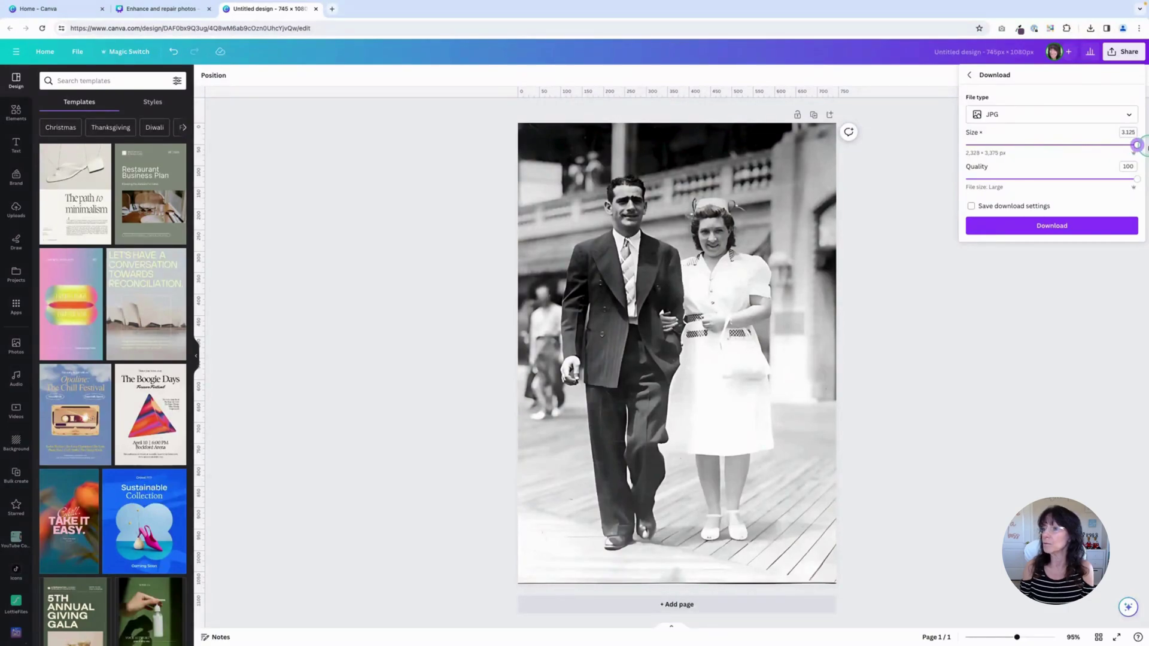
left_click(1070, 227)
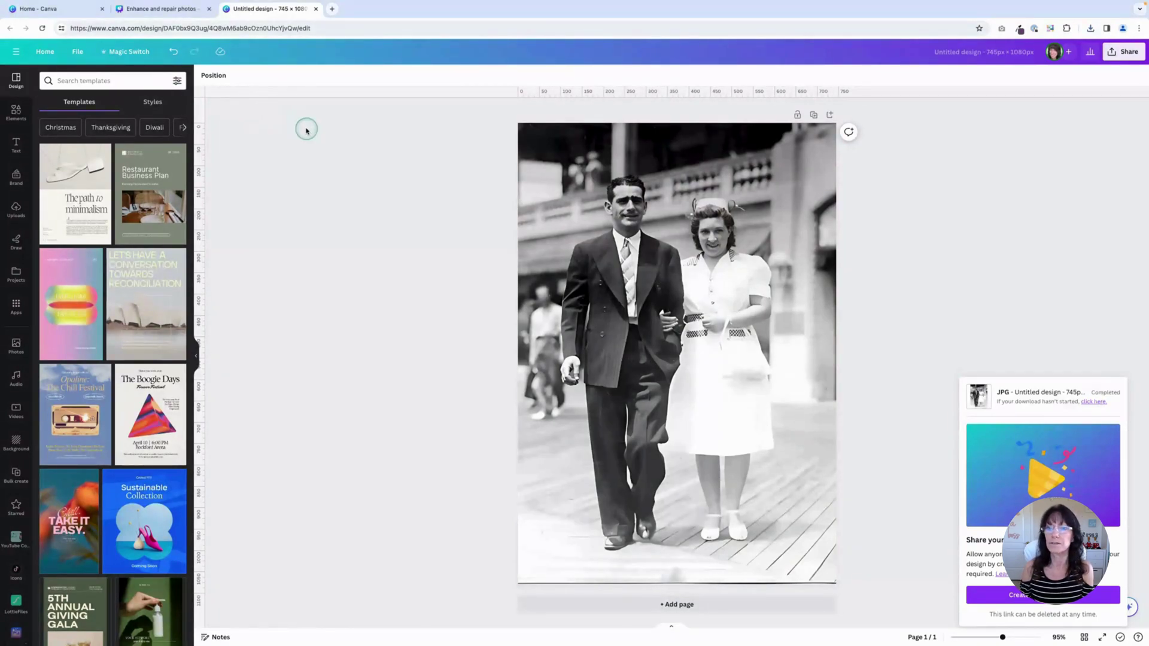
Step: Exit full screen, check Untitled design (4).jpg in Preview, then close it
left_click(29, 16)
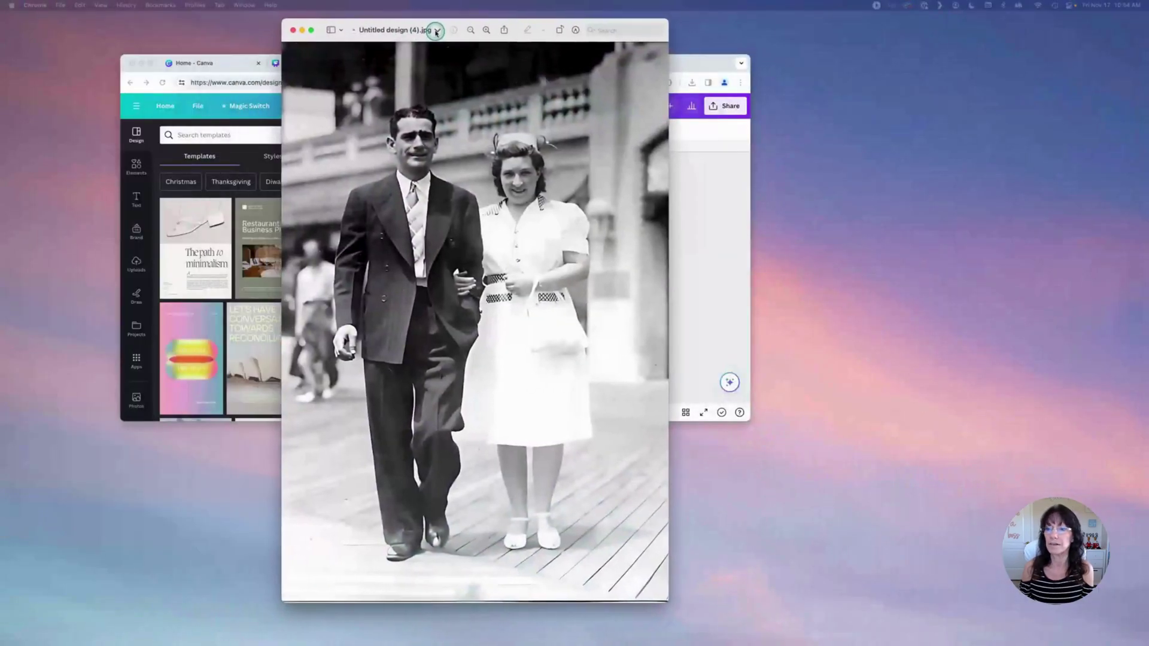
left_click(438, 30)
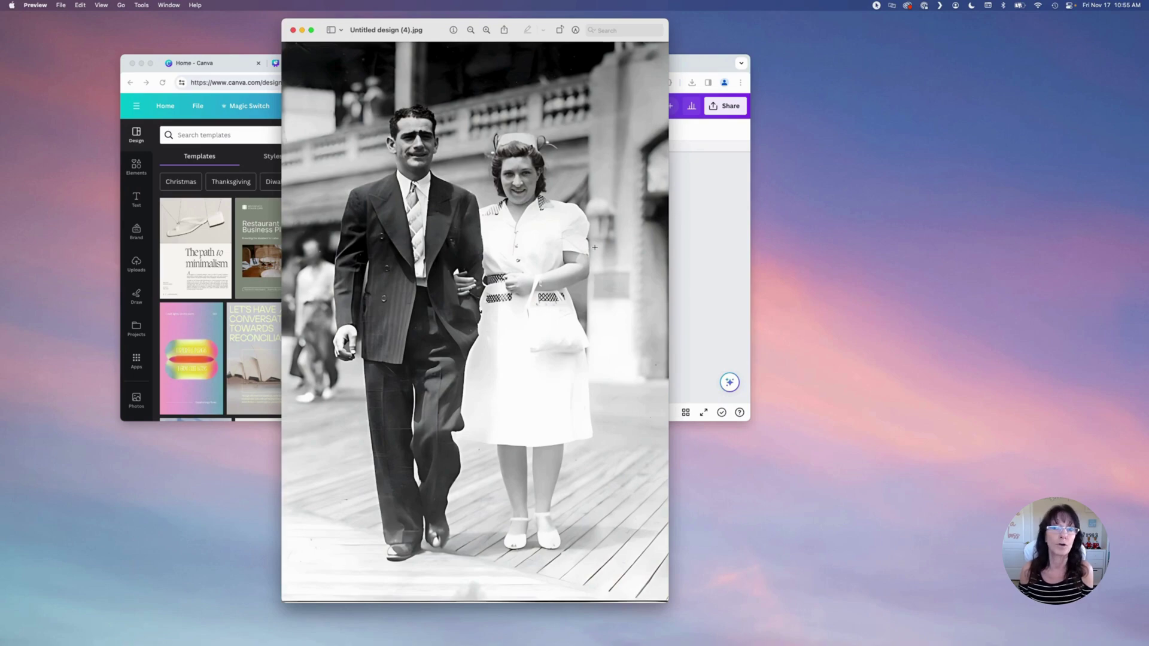
left_click(294, 30)
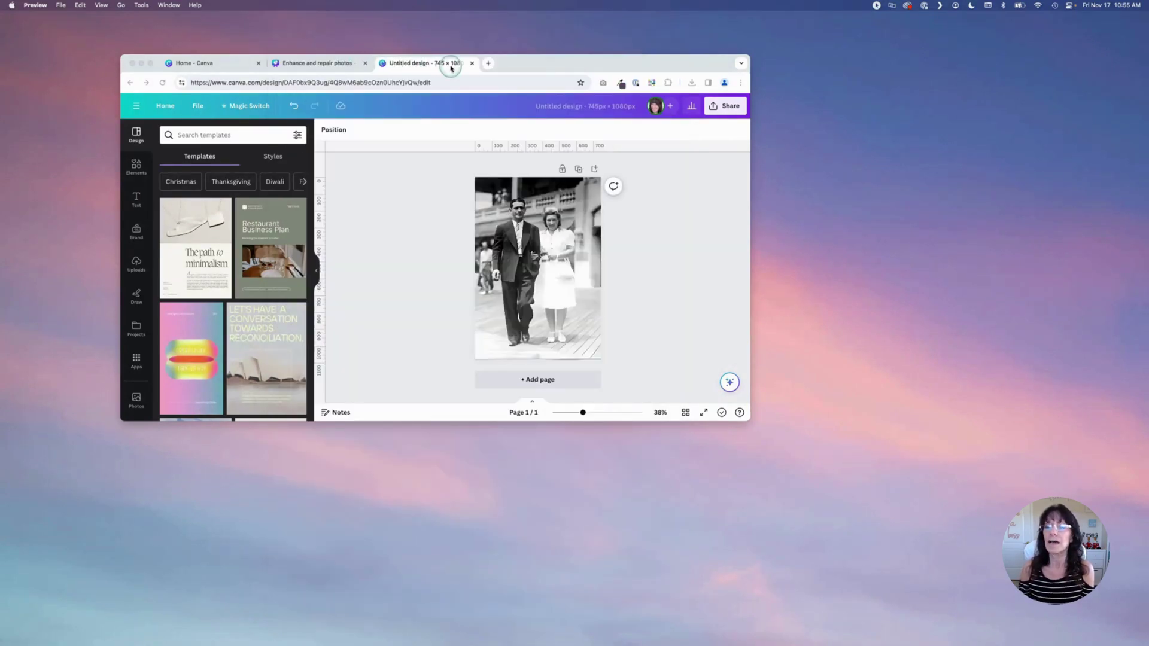
Step: Switch the Chrome window holding the 745 × 1080 px photo design back to full screen
left_click(150, 64)
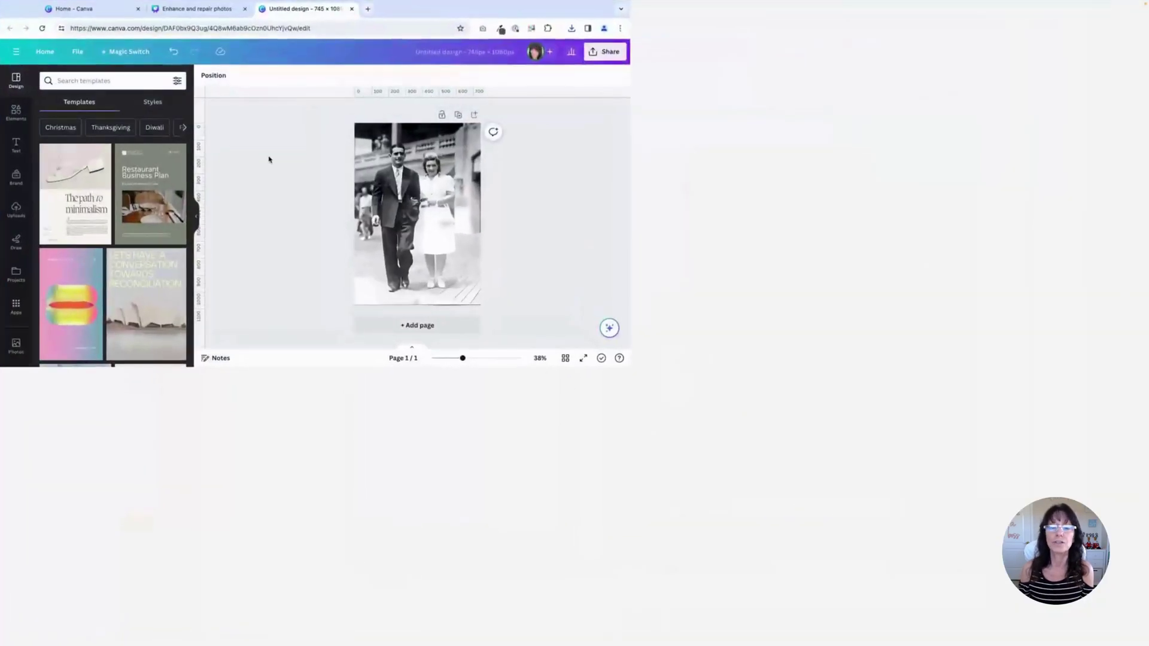